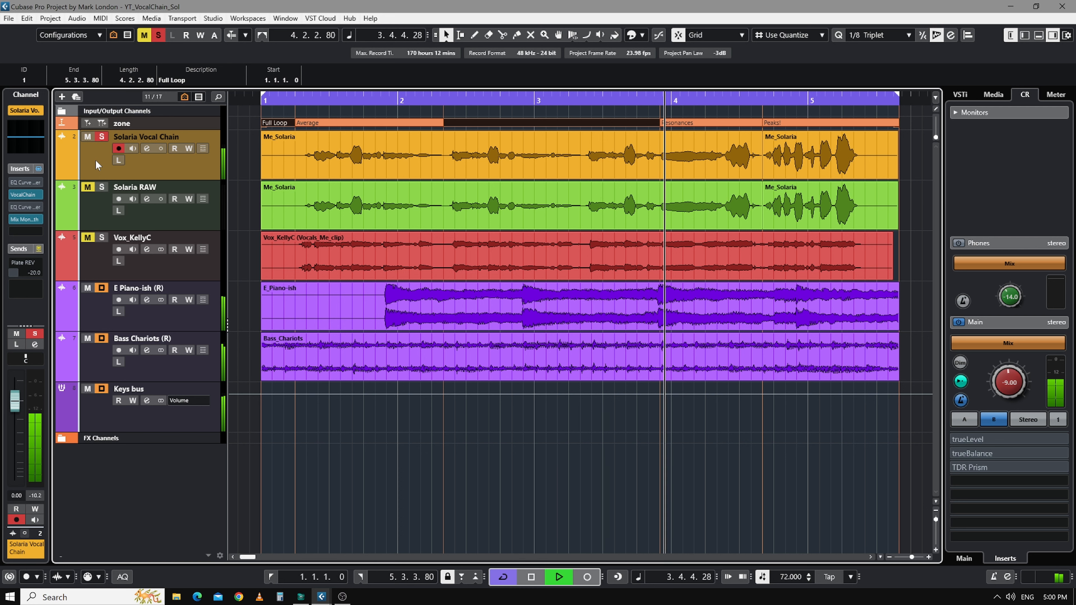
Turn off cycle playback and stop the song.
{"action": "left_click", "coordinate": [503, 577]}
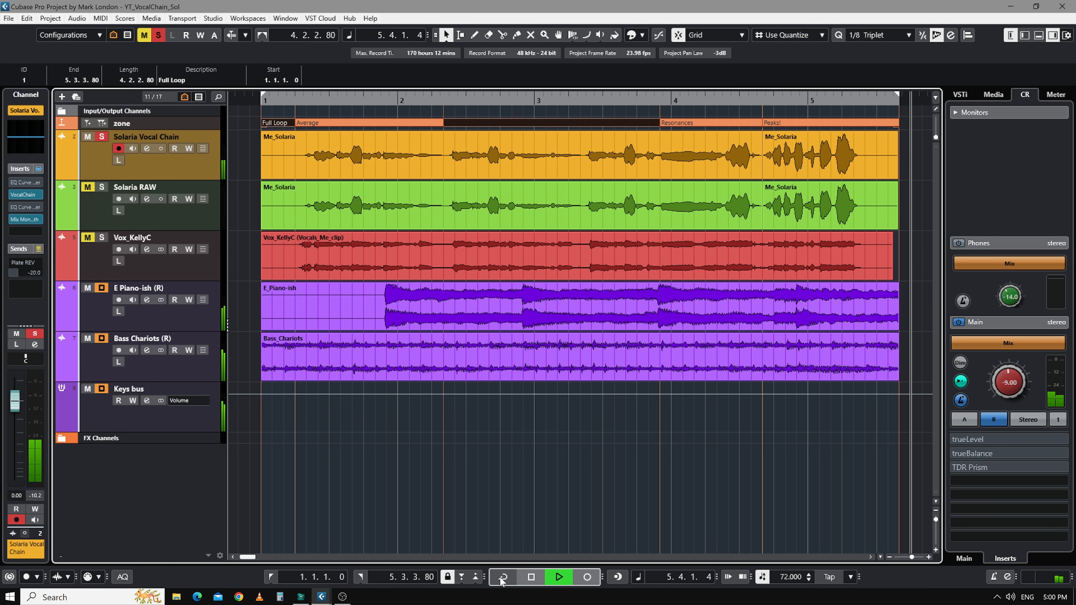
{"action": "key", "text": "space"}
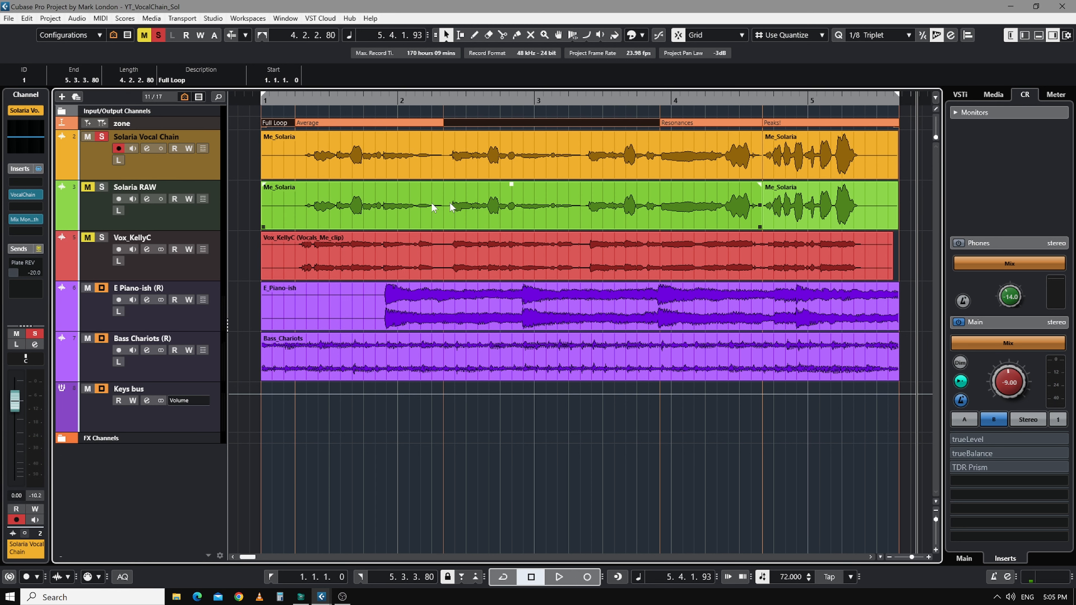
{"action": "left_click", "coordinate": [846, 211]}
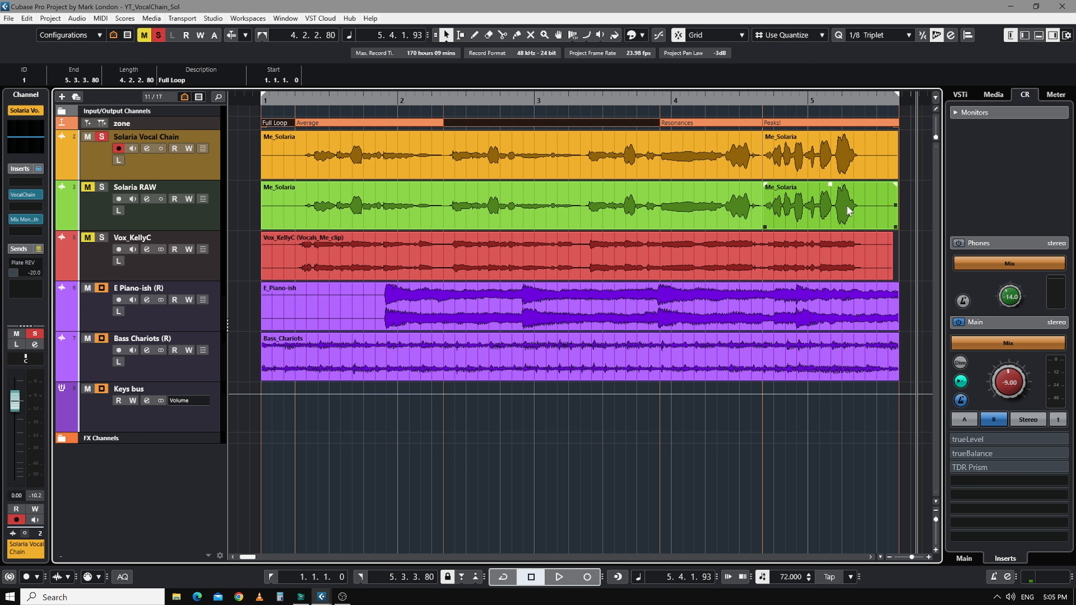
{"action": "left_click", "coordinate": [431, 201]}
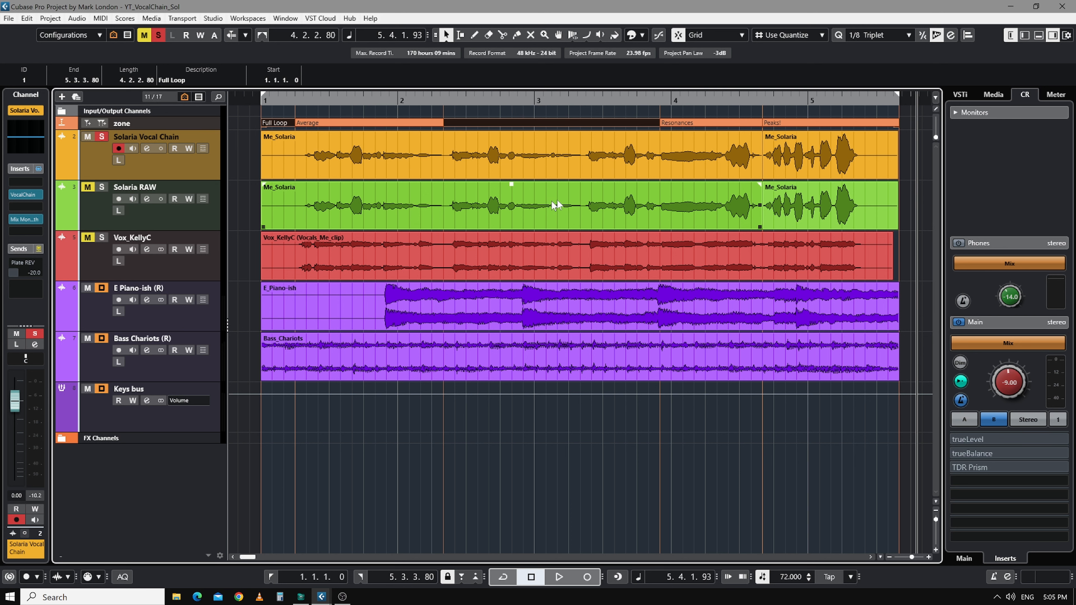
{"action": "left_click", "coordinate": [778, 201]}
{"action": "left_click", "coordinate": [669, 200]}
{"action": "left_click", "coordinate": [813, 201]}
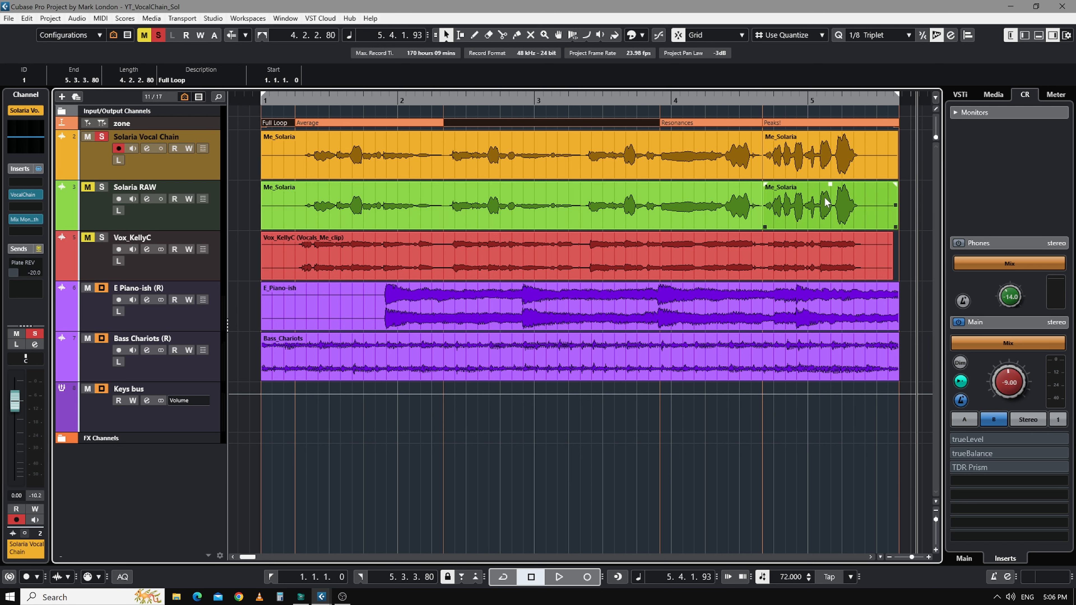
{"action": "left_click", "coordinate": [724, 198]}
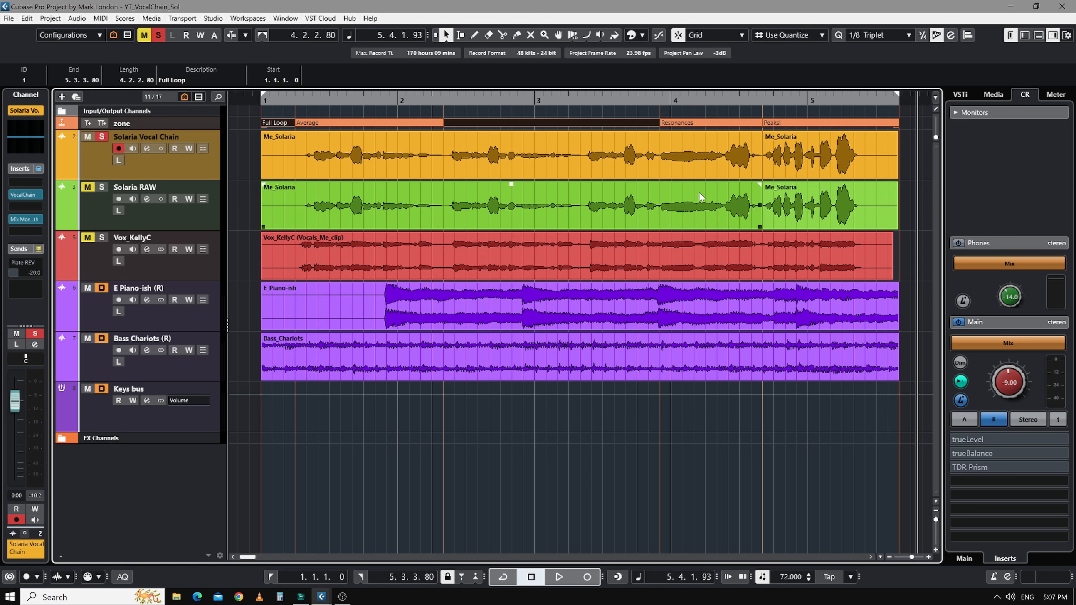
Unsolo the Solaria Vocal Chain track and make the unmuted Solaria RAW track the active one.
{"action": "left_click", "coordinate": [102, 136]}
{"action": "left_click", "coordinate": [86, 213]}
Load VocalChain into the second insert slot of Solaria RAW and open its editor.
{"action": "left_click", "coordinate": [36, 181]}
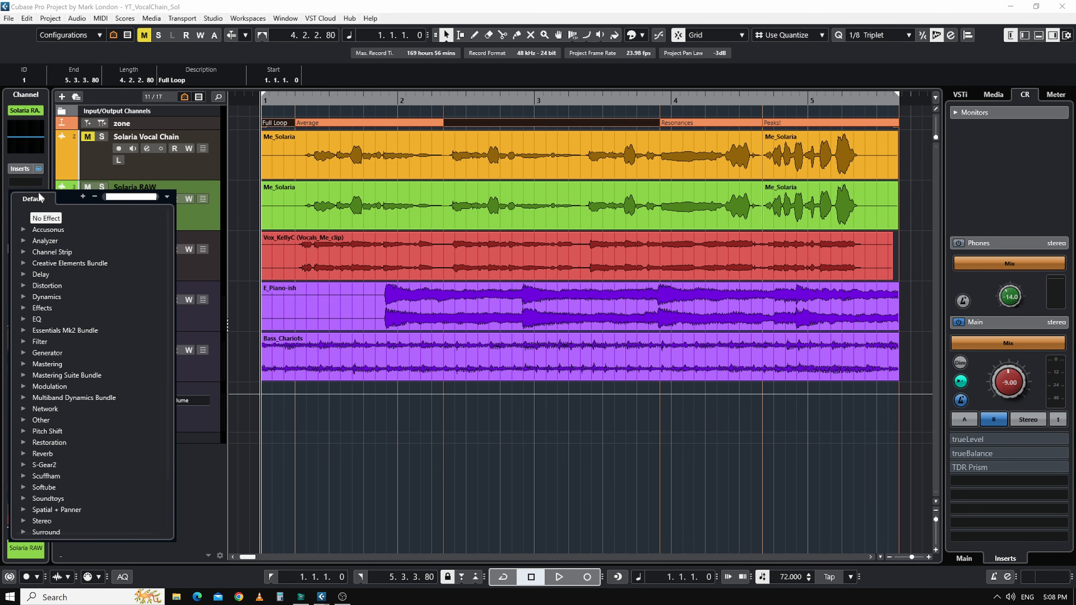
{"action": "type", "text": "vocalch"}
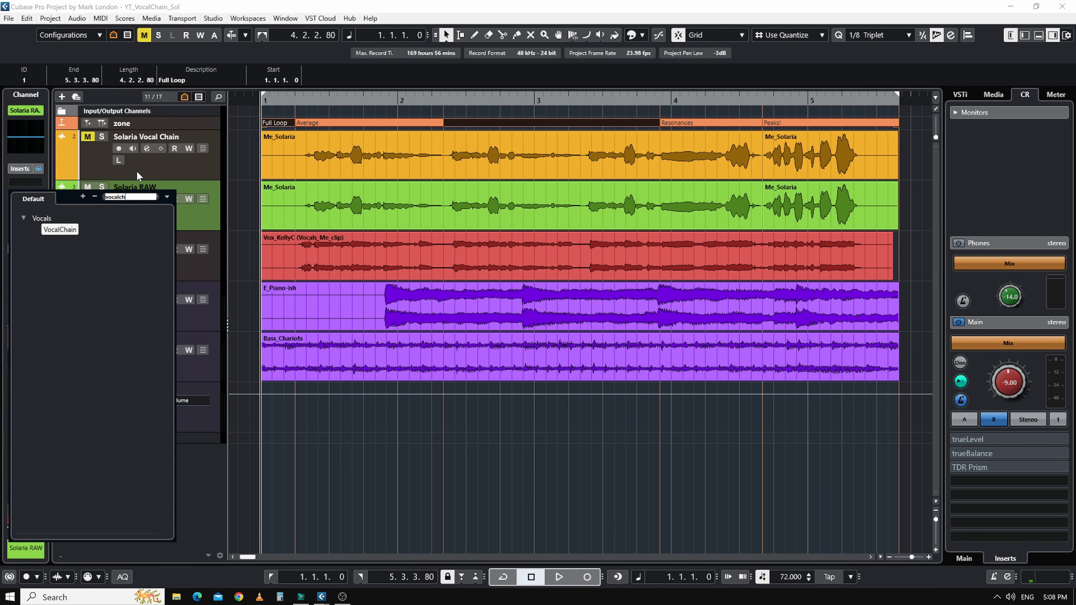
{"action": "left_click", "coordinate": [60, 229]}
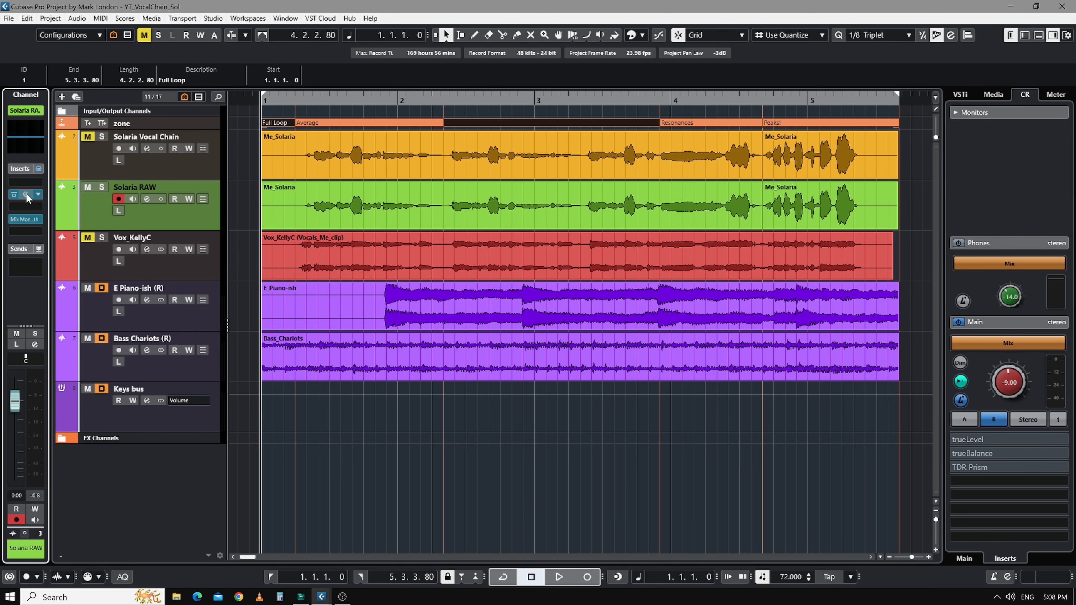
{"action": "left_click", "coordinate": [26, 194]}
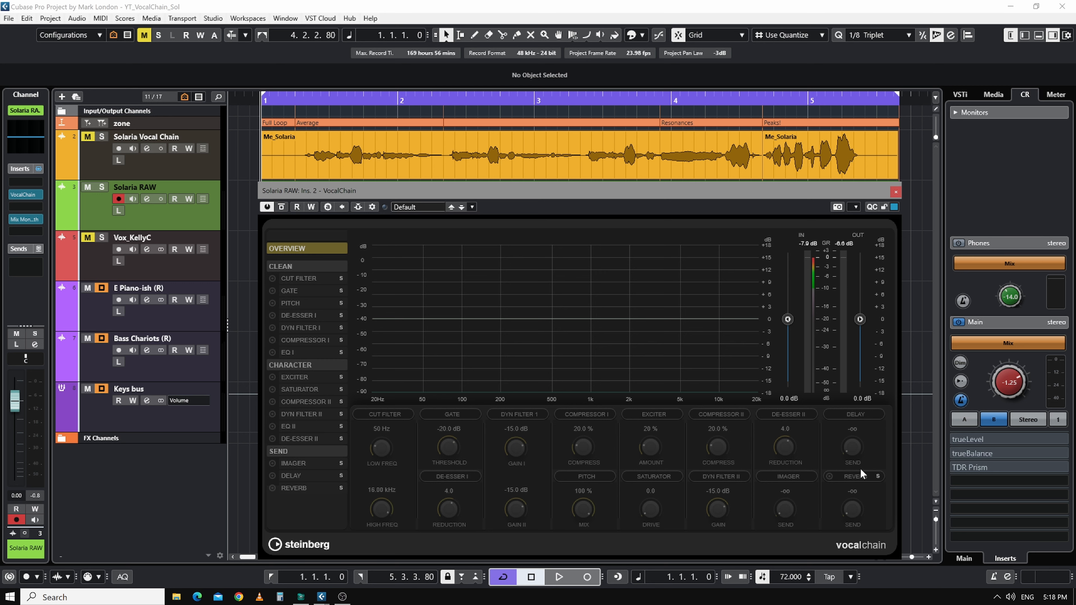
Examine the Clean, Character and Send module groups in VocalChain, ending on the Clean group.
{"action": "left_click", "coordinate": [302, 267]}
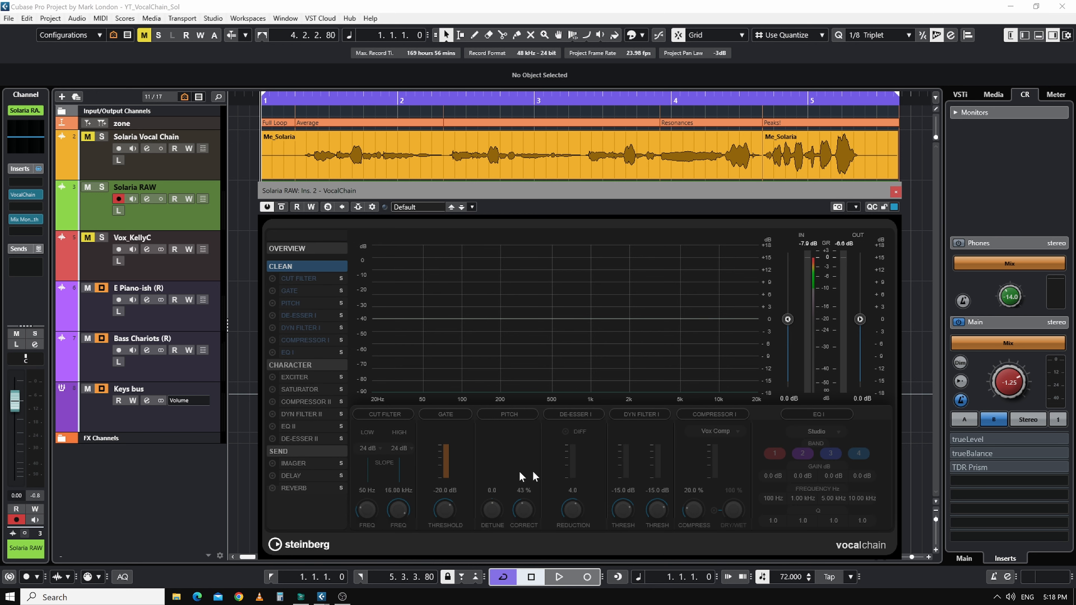
{"action": "left_click", "coordinate": [315, 365]}
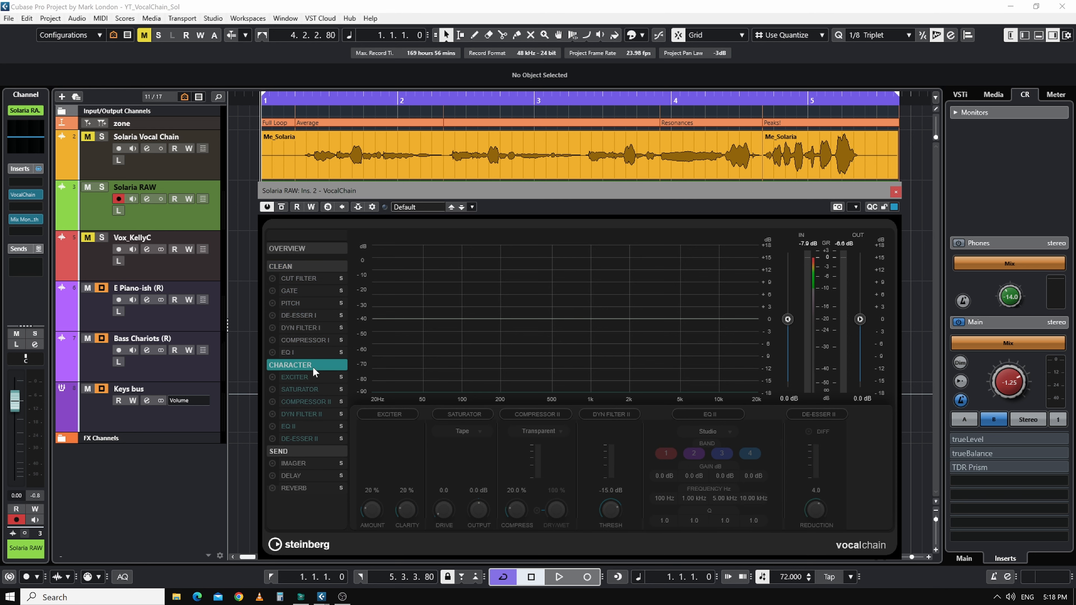
{"action": "left_click", "coordinate": [320, 451]}
{"action": "left_click", "coordinate": [314, 268]}
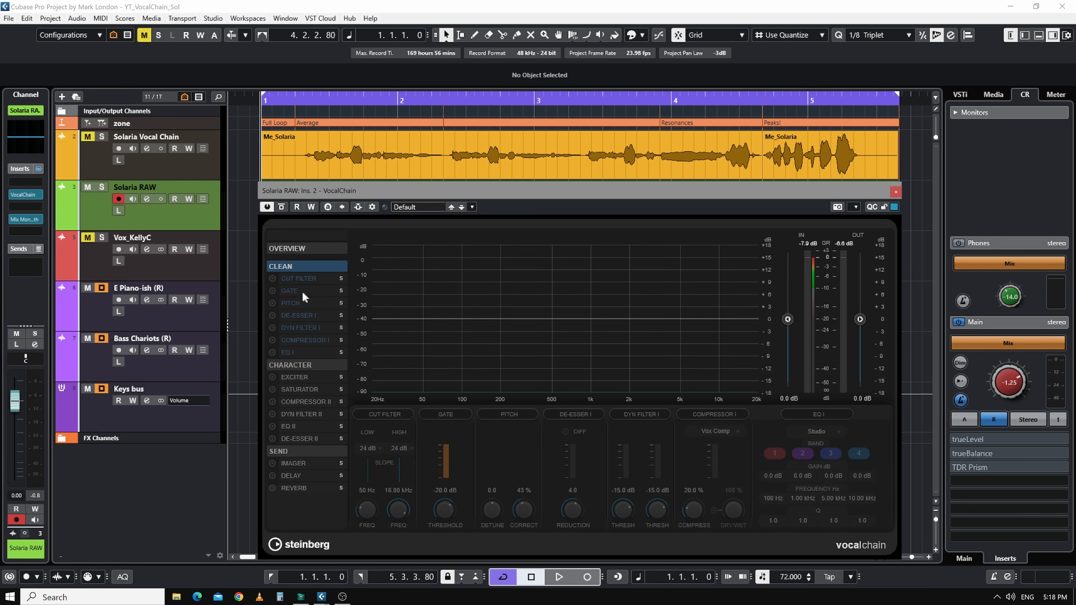
Enable the Cut Filter module and set its low-cut frequency to 100 Hz.
{"action": "left_click", "coordinate": [286, 281]}
{"action": "left_click", "coordinate": [272, 278]}
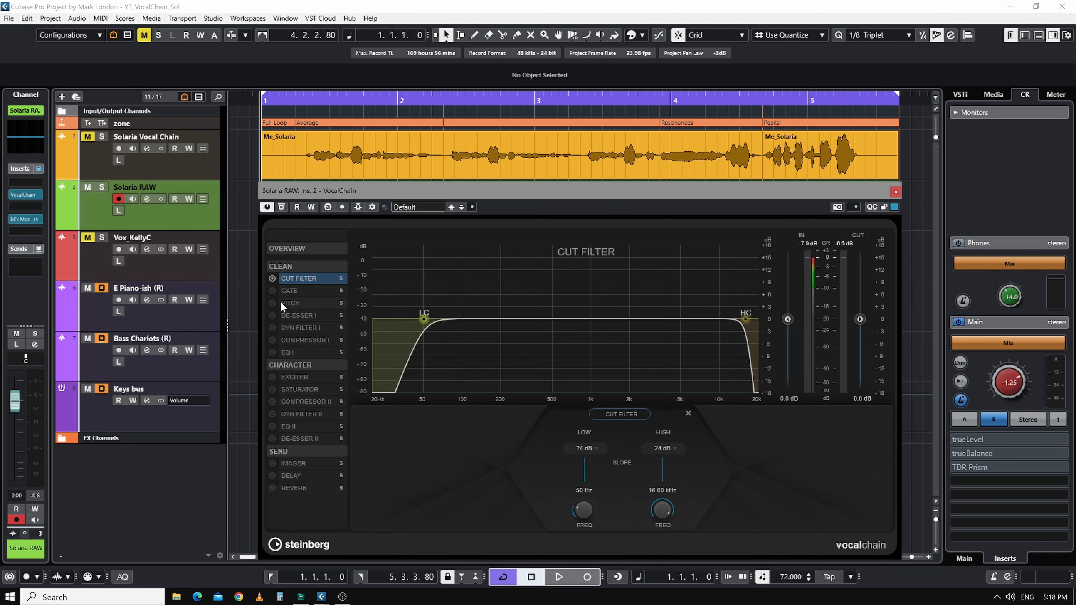
{"action": "type", "text": "100"}
{"action": "key", "text": "Return"}
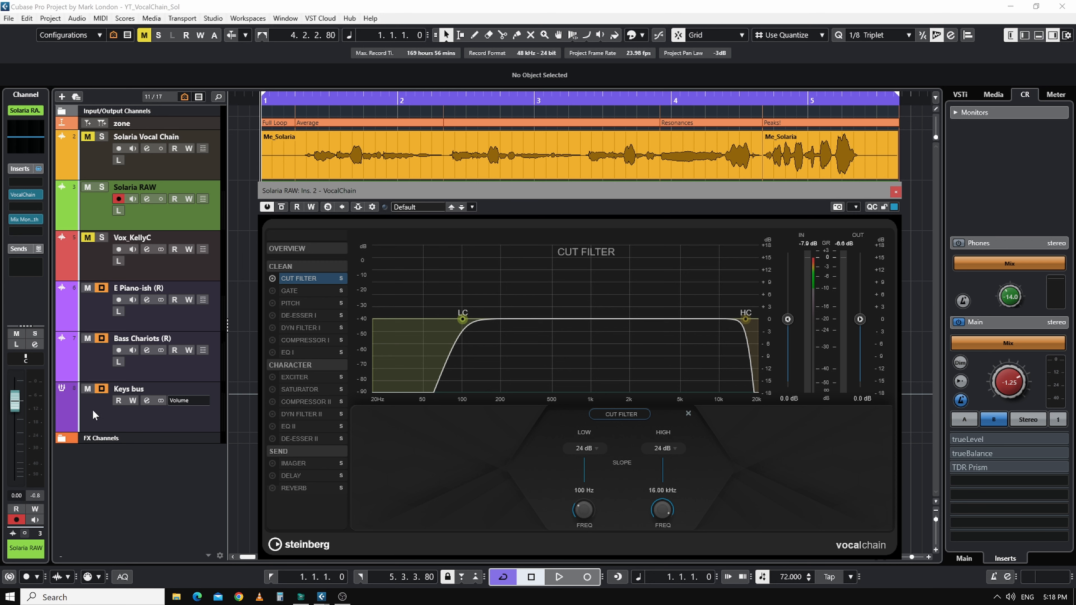
Mute the E Piano, Bass and Keys bus tracks and set the cycle range to the Average section, starting from its beginning.
{"action": "left_click", "coordinate": [87, 389]}
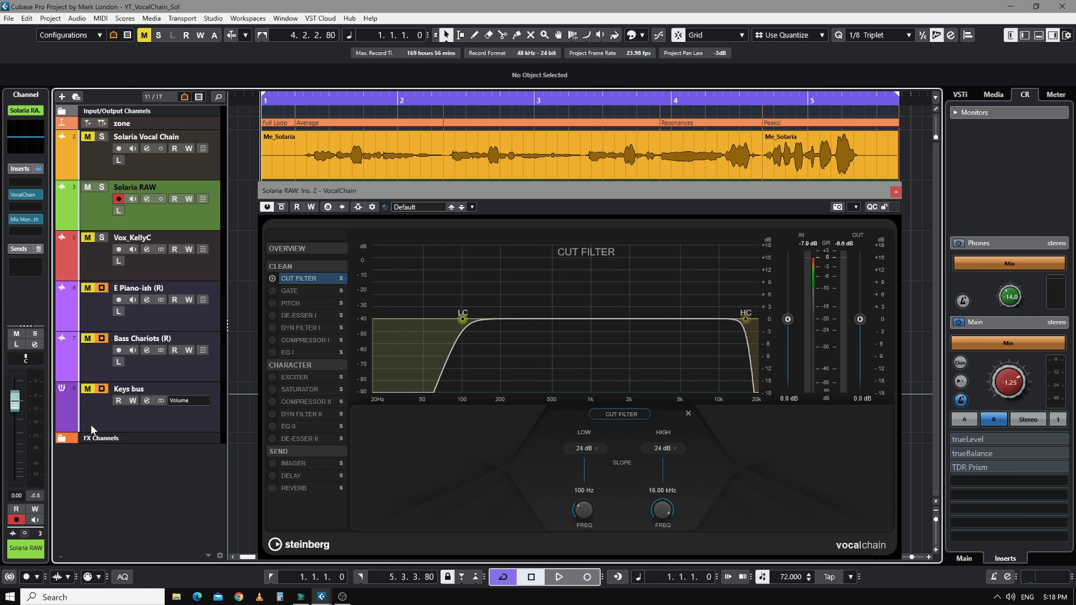
{"action": "double_click", "coordinate": [354, 121]}
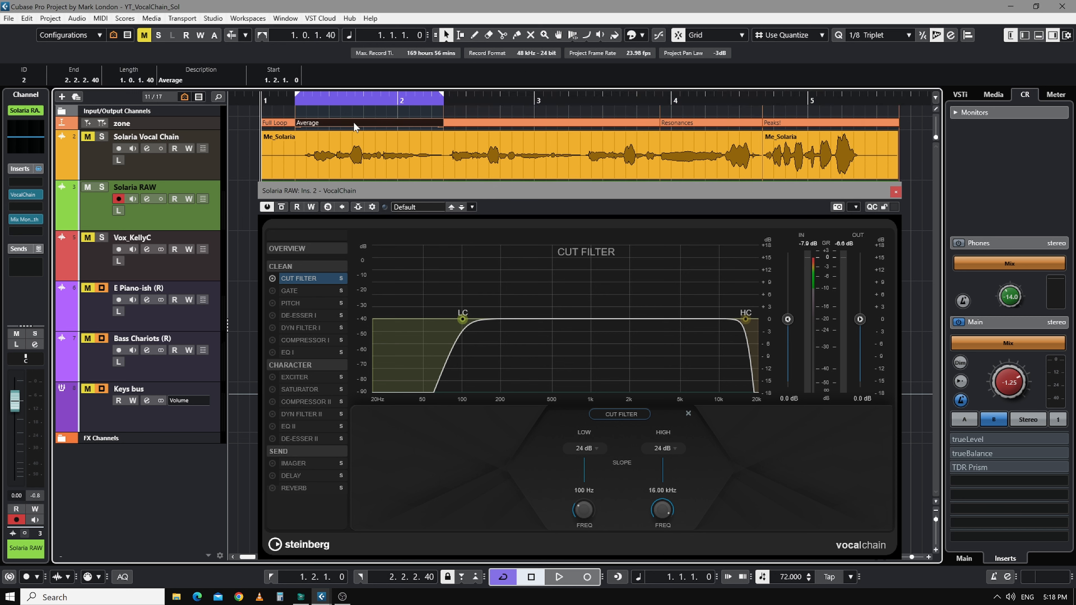
{"action": "key", "text": "KP_1"}
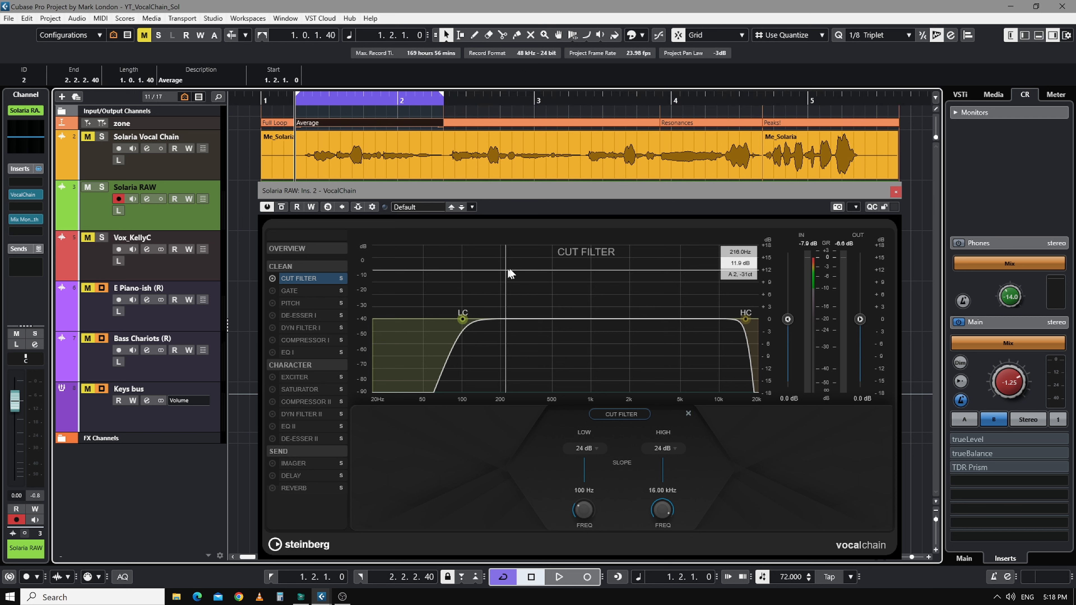
Audition the Average section through the cut filter and lower the Main monitor level to -5.08 dB.
{"action": "key", "text": "space"}
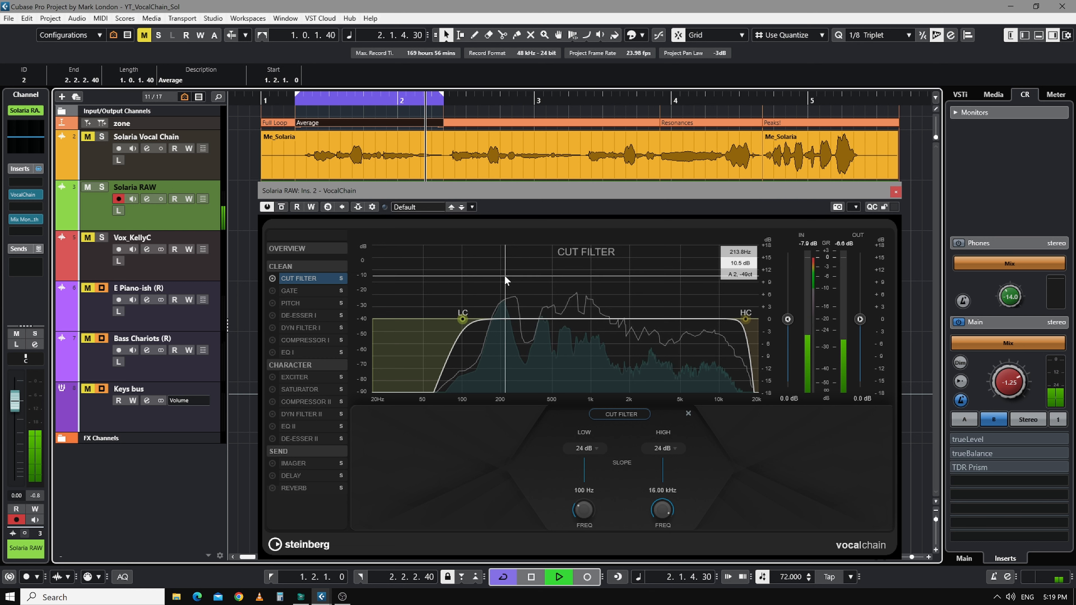
{"action": "key", "text": "space"}
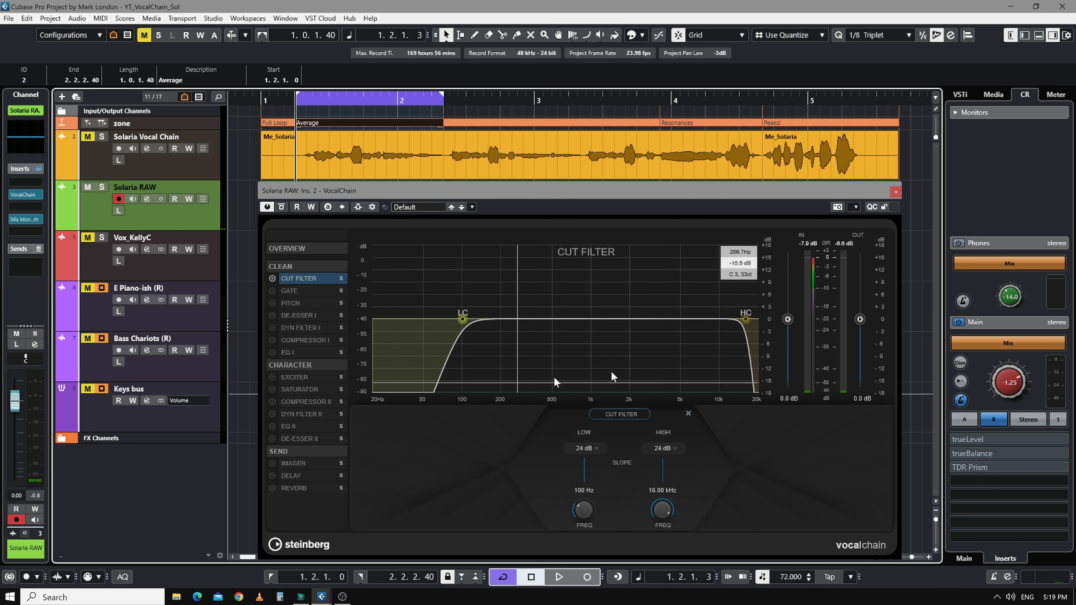
{"action": "left_click_drag", "start_coordinate": [1003, 383], "coordinate": [1004, 391]}
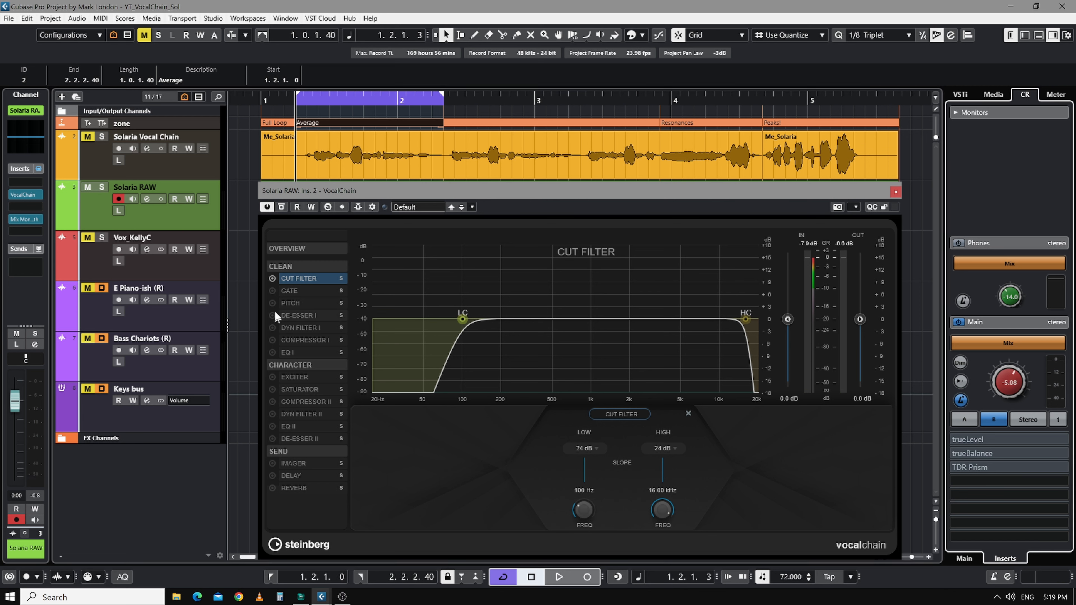
Pass over the Gate and Pitch modules and enable De-Esser I.
{"action": "left_click", "coordinate": [290, 291]}
{"action": "left_click", "coordinate": [291, 304]}
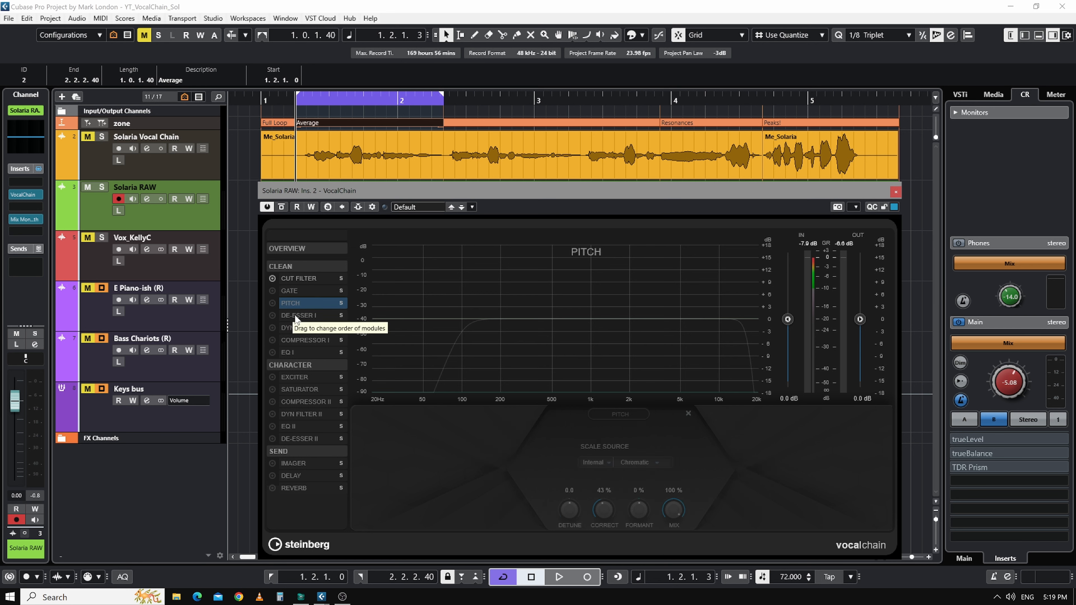
{"action": "left_click", "coordinate": [296, 317]}
{"action": "left_click", "coordinate": [272, 316]}
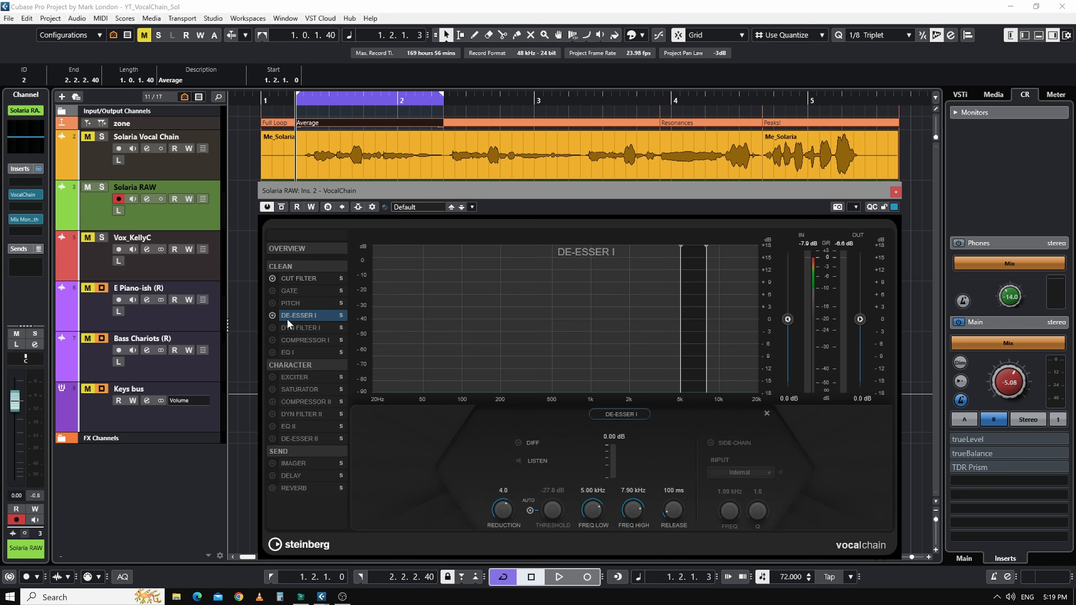
Extend De-Esser I's high frequency to 20 kHz and audition the vocal through it.
{"action": "left_click_drag", "start_coordinate": [707, 309], "coordinate": [758, 310]}
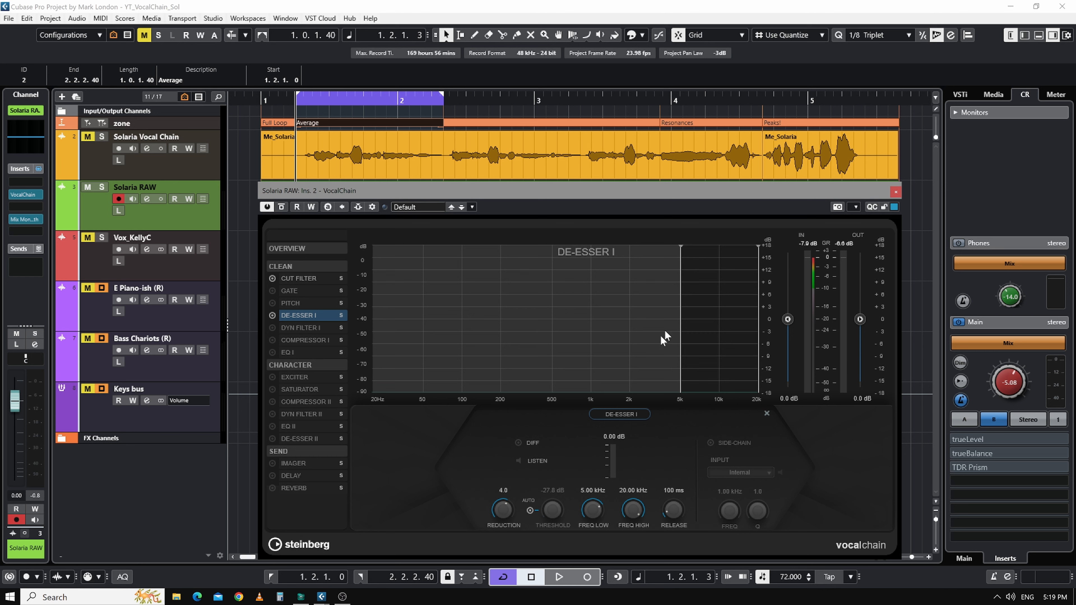
{"action": "key", "text": "space"}
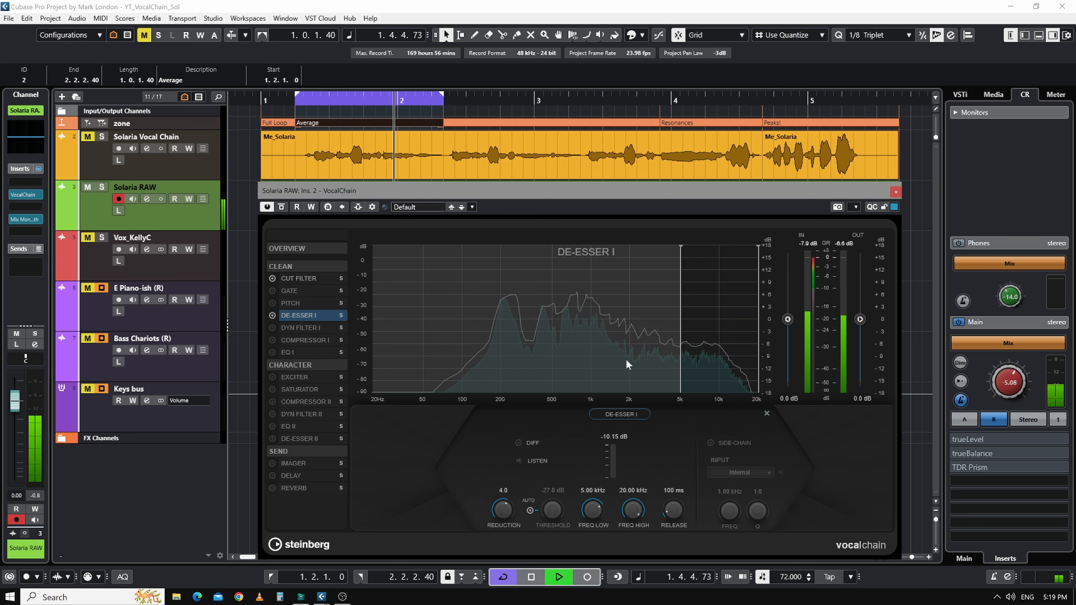
{"action": "key", "text": "space"}
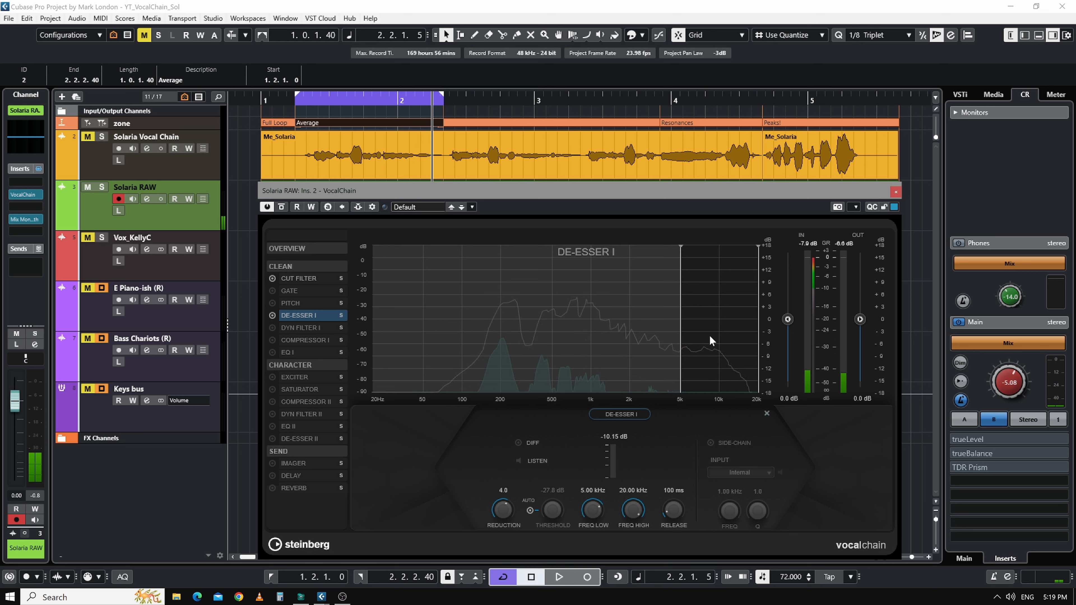
Set De-Esser I's frequency range to 4.95 kHz at the low end and 15 kHz at the high end.
{"action": "mouse_move", "coordinate": [710, 333]}
{"action": "left_mouse_down"}
{"action": "mouse_move", "coordinate": [751, 329]}
{"action": "mouse_move", "coordinate": [733, 332]}
{"action": "left_mouse_up"}
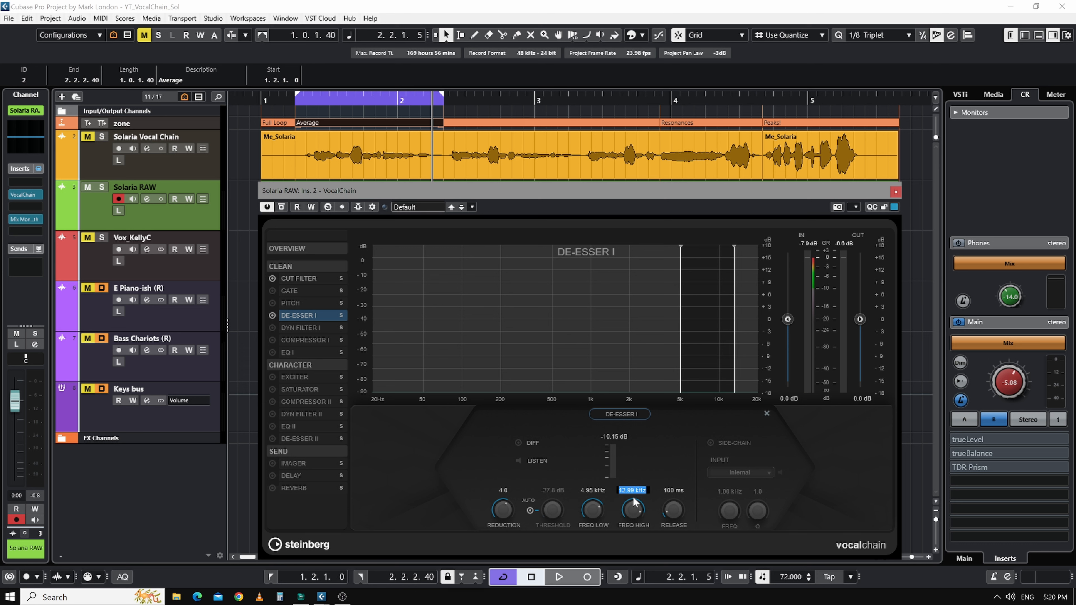
{"action": "type", "text": "15000"}
{"action": "key", "text": "Return"}
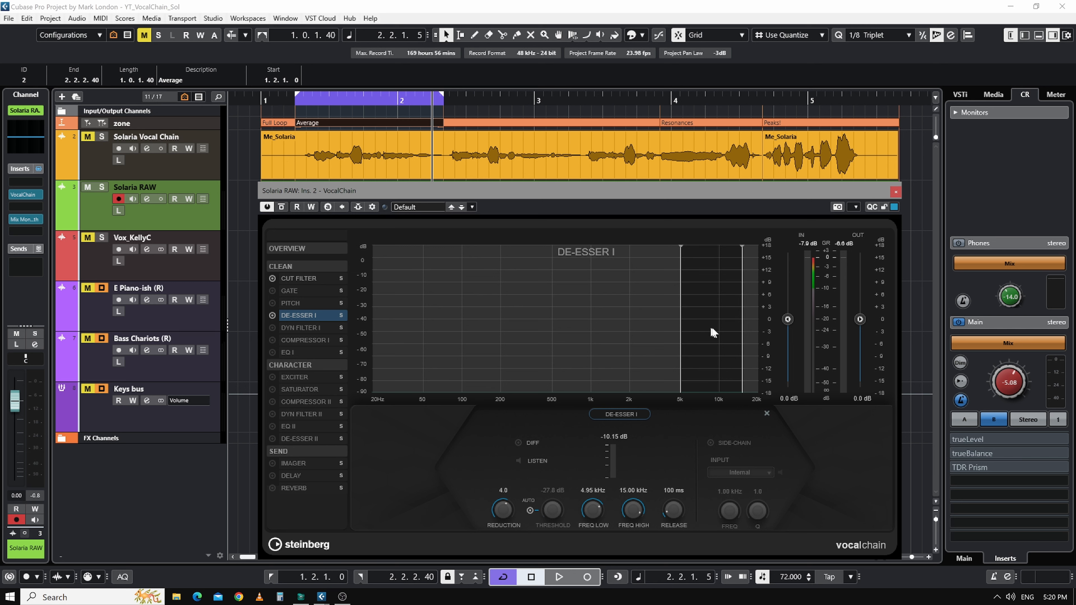
Monitor De-Esser I's difference signal and play the Average section to hear what is being removed.
{"action": "left_click", "coordinate": [517, 443]}
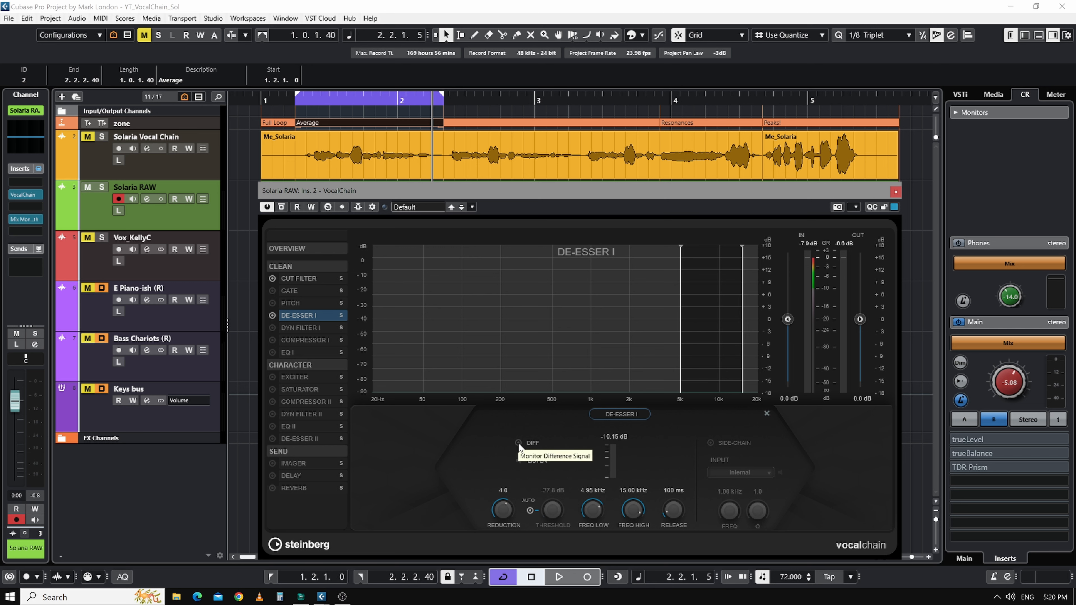
{"action": "key", "text": "space"}
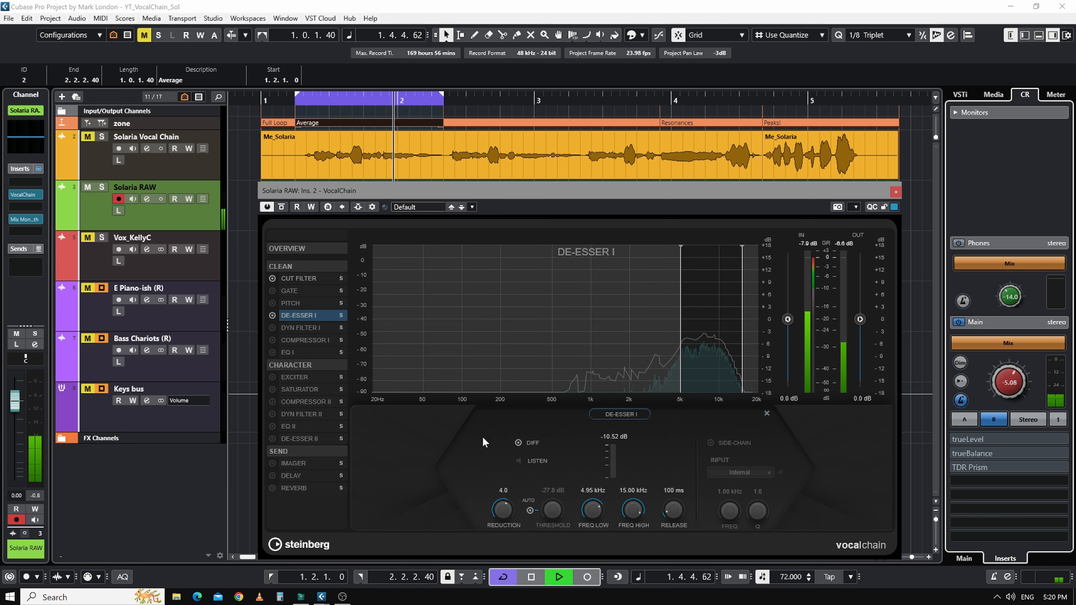
{"action": "key", "text": "space"}
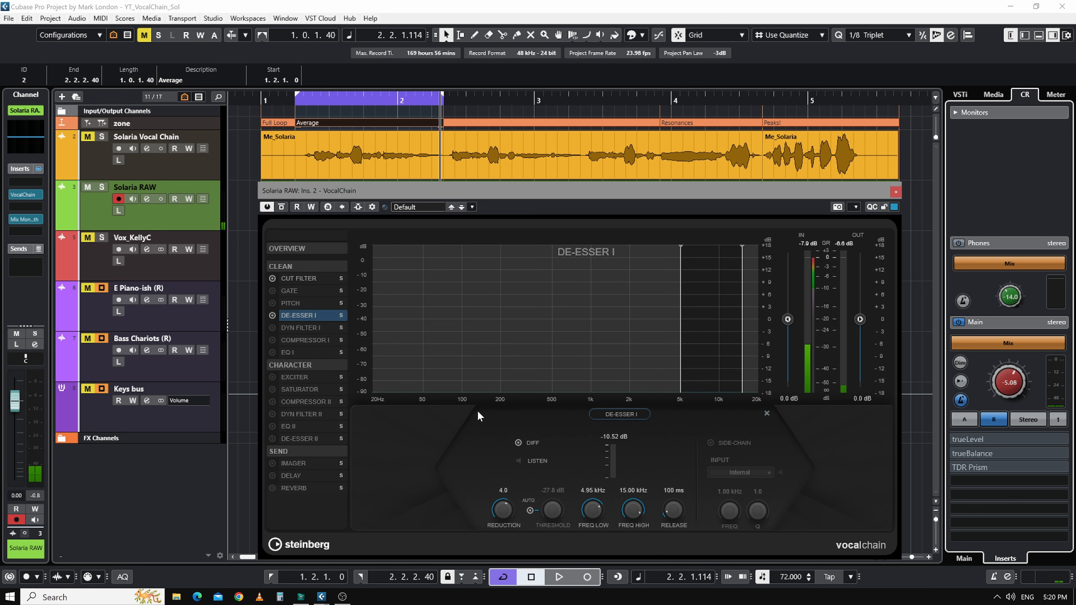
Switch De-Esser I's threshold from automatic to manual and adjust it to -29.5 dB while the Average section plays.
{"action": "left_click", "coordinate": [366, 141]}
{"action": "left_click", "coordinate": [530, 510]}
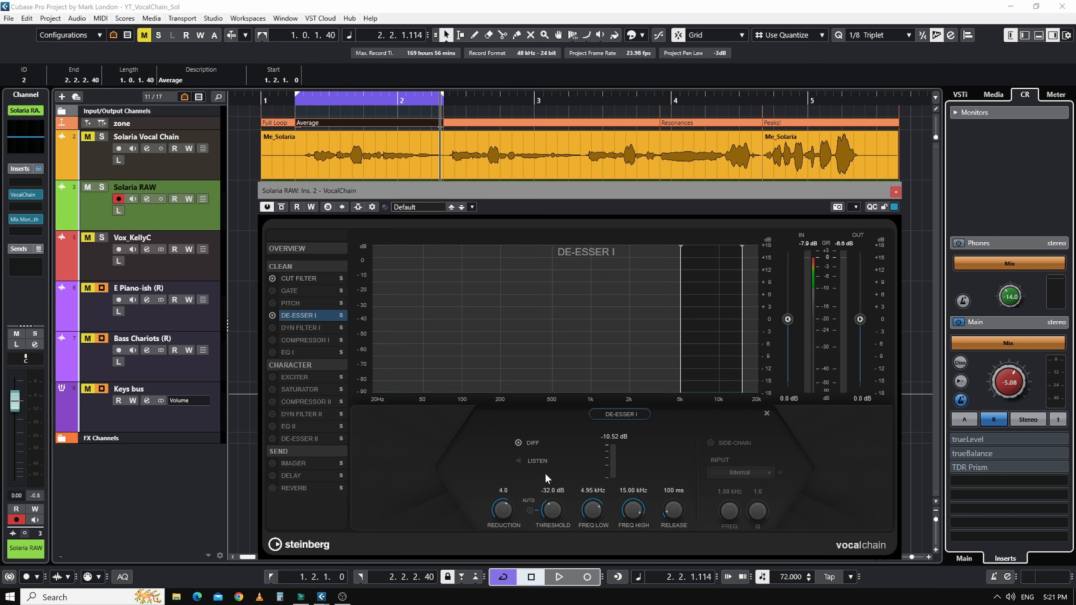
{"action": "key", "text": "space"}
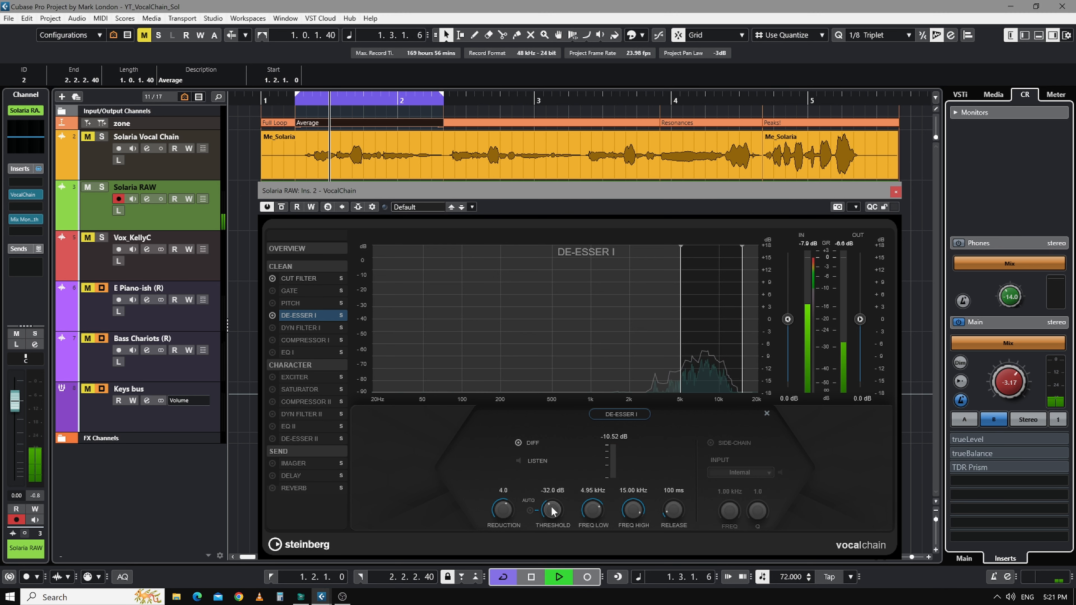
{"action": "left_click_drag", "start_coordinate": [552, 512], "coordinate": [550, 503]}
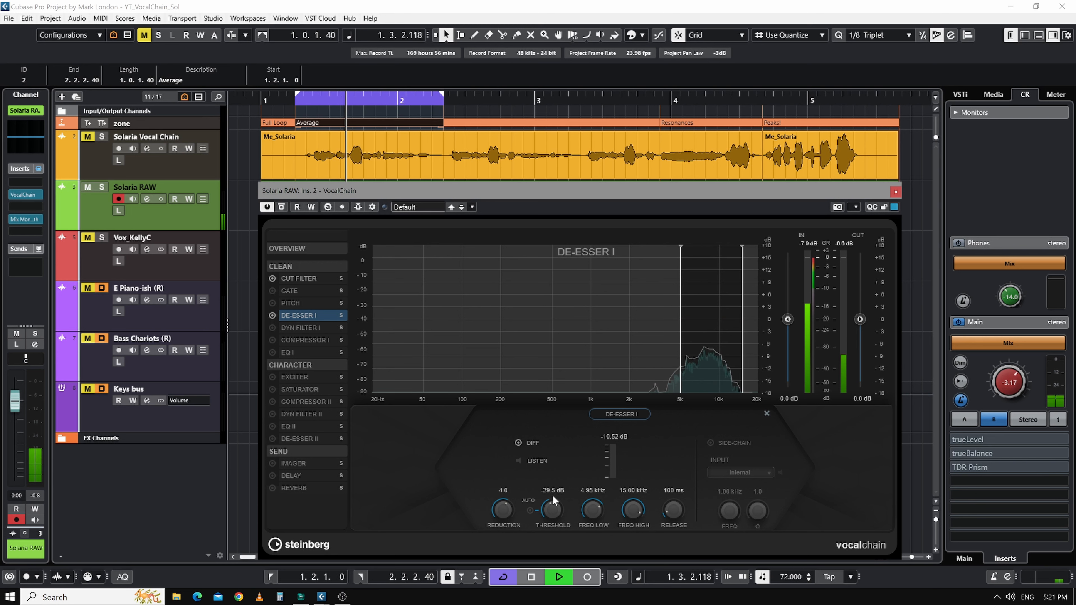
{"action": "key", "text": "space"}
Set De-Esser I's threshold to -29 dB, return to the section start and turn off difference monitoring.
{"action": "left_click", "coordinate": [553, 490]}
{"action": "type", "text": "-29"}
{"action": "key", "text": "Return"}
{"action": "key", "text": "KP_1"}
{"action": "left_click", "coordinate": [519, 442]}
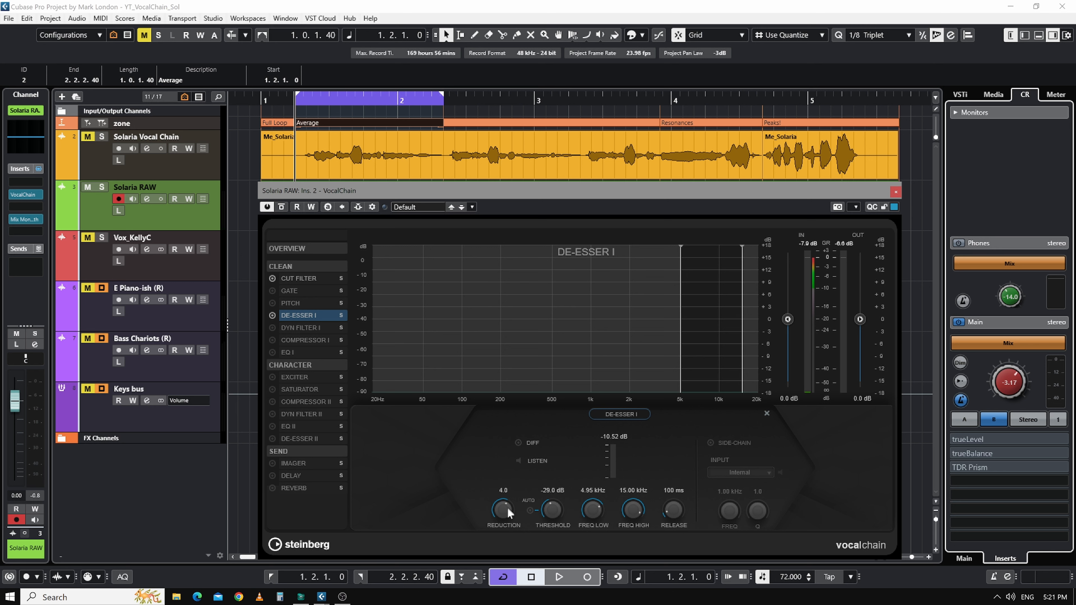
Audition De-Esser I on the Average section with the reduction raised to 10 and lowered to 2.9, and set it back to 4.
{"action": "left_click_drag", "start_coordinate": [507, 510], "coordinate": [481, 432]}
{"action": "key", "text": "space"}
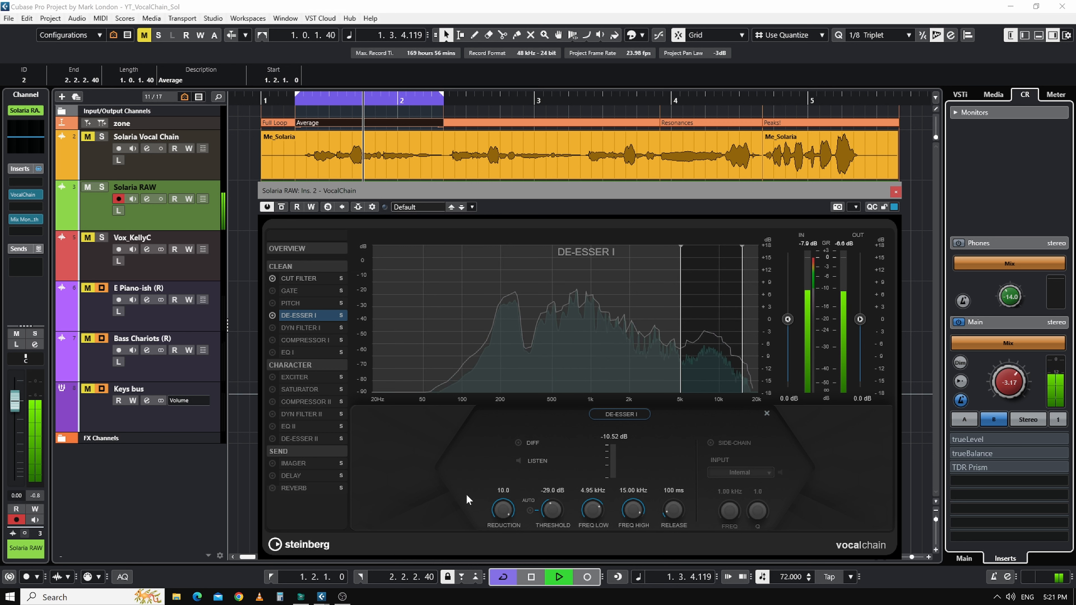
{"action": "left_click_drag", "start_coordinate": [503, 510], "coordinate": [515, 602]}
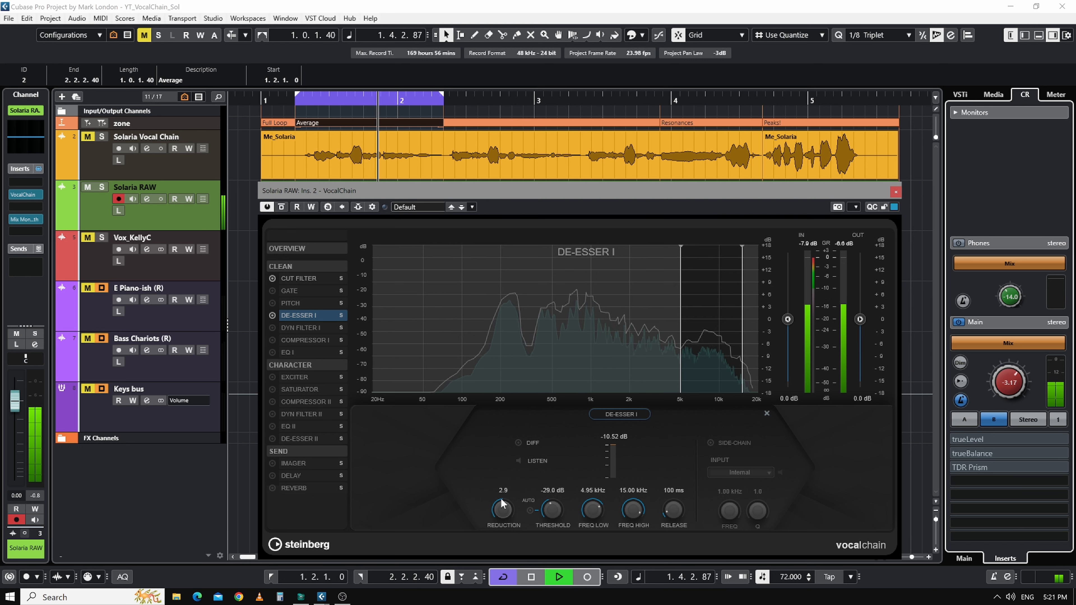
{"action": "left_click_drag", "start_coordinate": [503, 511], "coordinate": [467, 493]}
{"action": "key", "text": "space"}
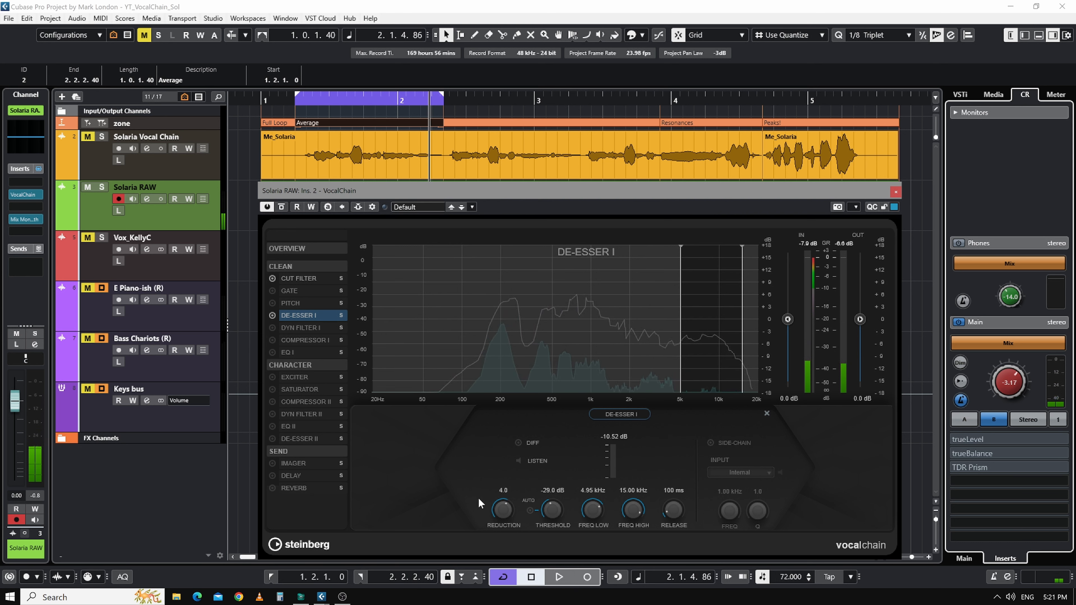
{"action": "key", "text": "KP_1"}
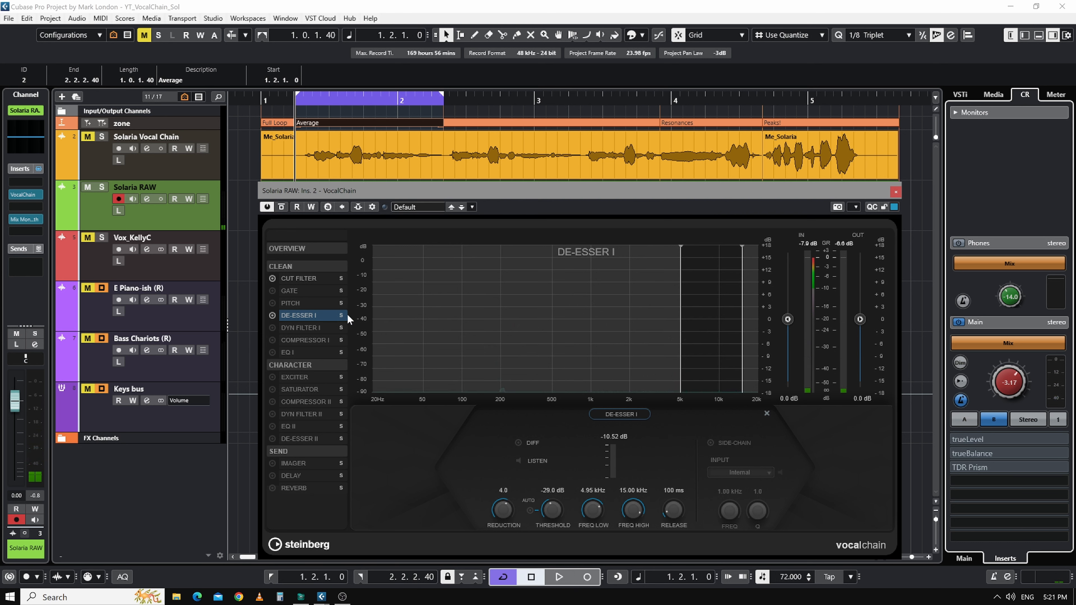
Enable the Dyn Filter I module and set the playback loop to the Resonances section.
{"action": "left_click", "coordinate": [288, 329]}
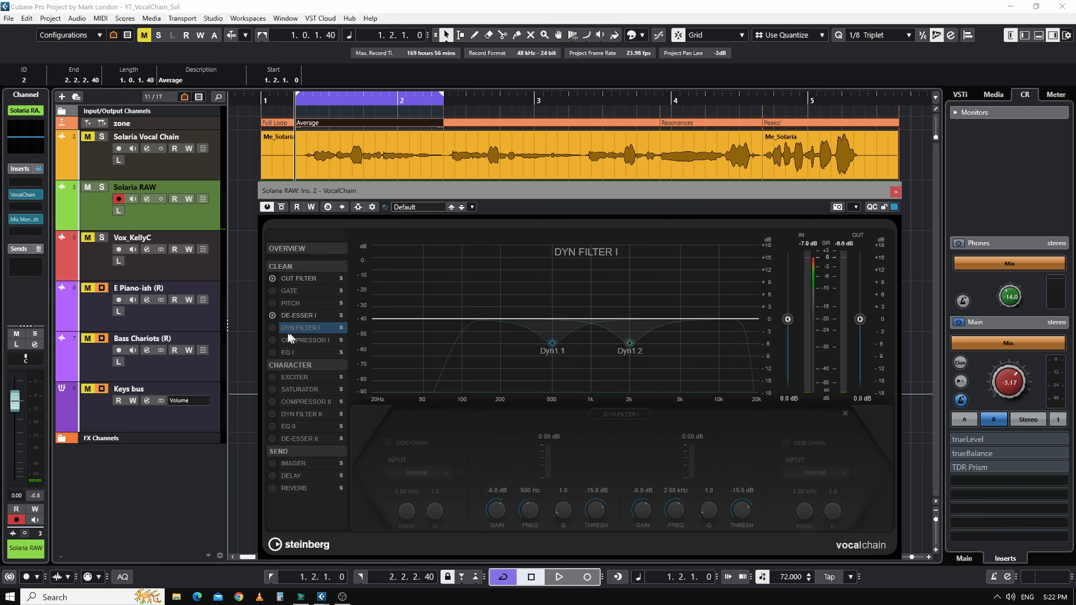
{"action": "left_click", "coordinate": [272, 329]}
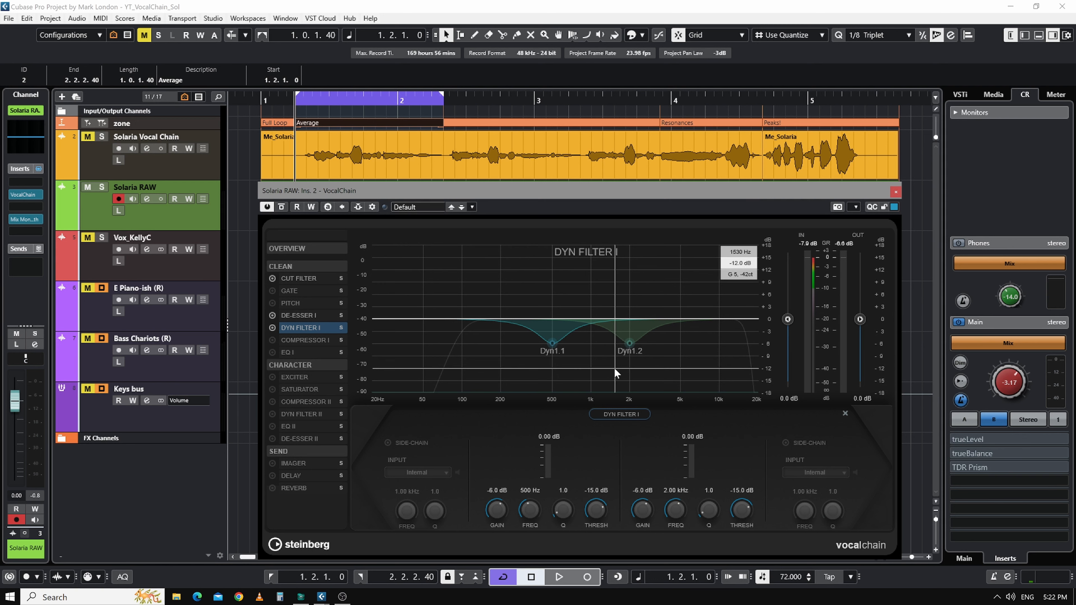
{"action": "left_click", "coordinate": [382, 98]}
{"action": "mouse_move", "coordinate": [382, 98]}
{"action": "left_mouse_down"}
{"action": "mouse_move", "coordinate": [766, 99]}
{"action": "mouse_move", "coordinate": [709, 106]}
{"action": "left_mouse_up"}
{"action": "left_click", "coordinate": [703, 122]}
{"action": "double_click", "coordinate": [706, 123]}
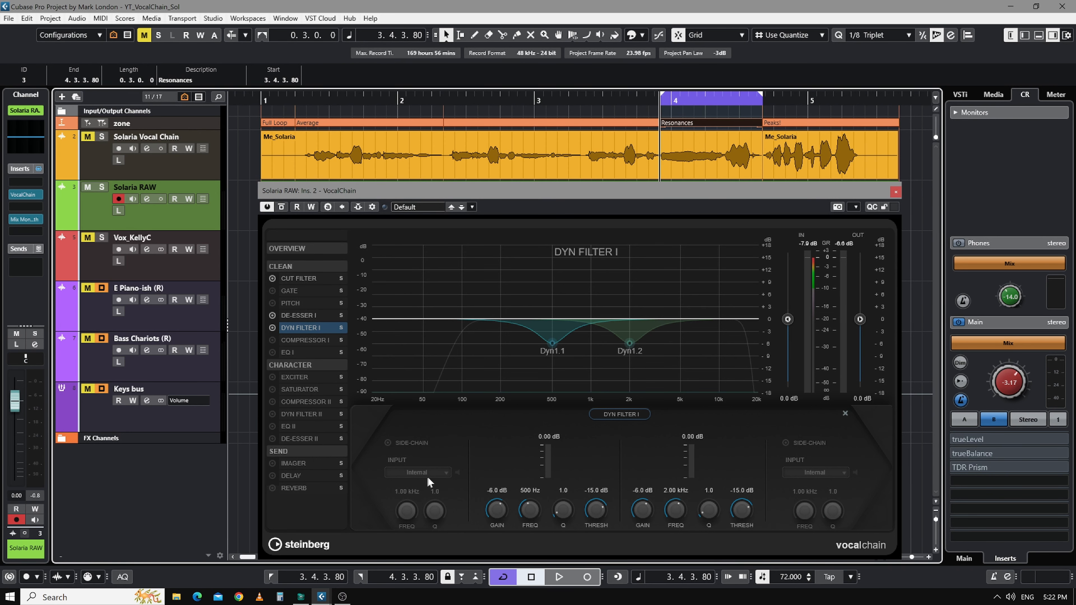
Play the Resonances section and set Dyn Filter I's second band to 3.12 kHz with a gain of -12 dB.
{"action": "key", "text": "space"}
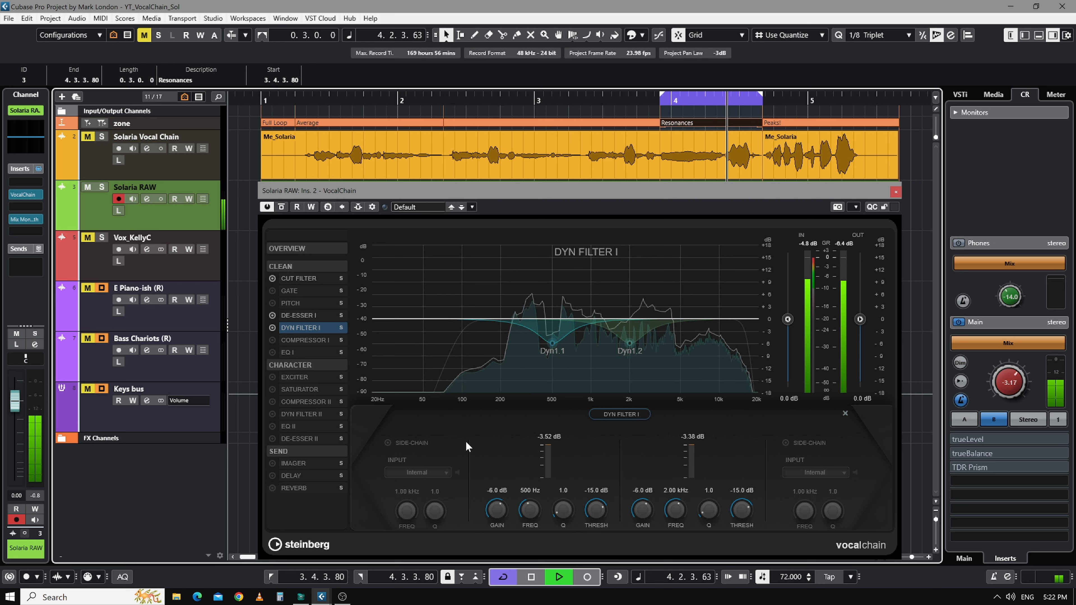
{"action": "key", "text": "space"}
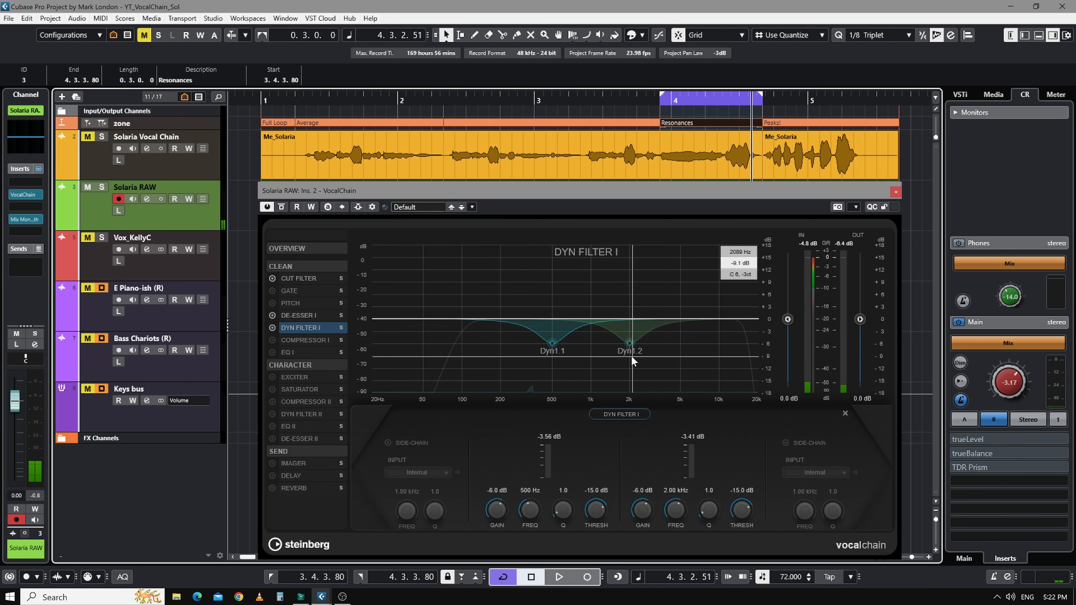
{"action": "left_click_drag", "start_coordinate": [629, 343], "coordinate": [655, 343]}
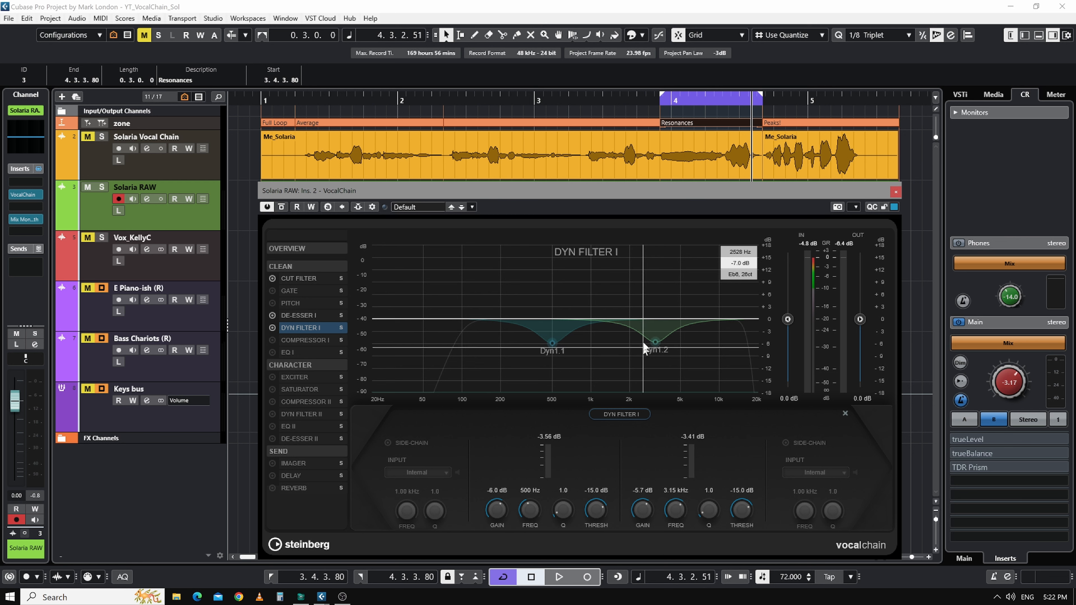
{"action": "left_click_drag", "start_coordinate": [657, 345], "coordinate": [656, 352]}
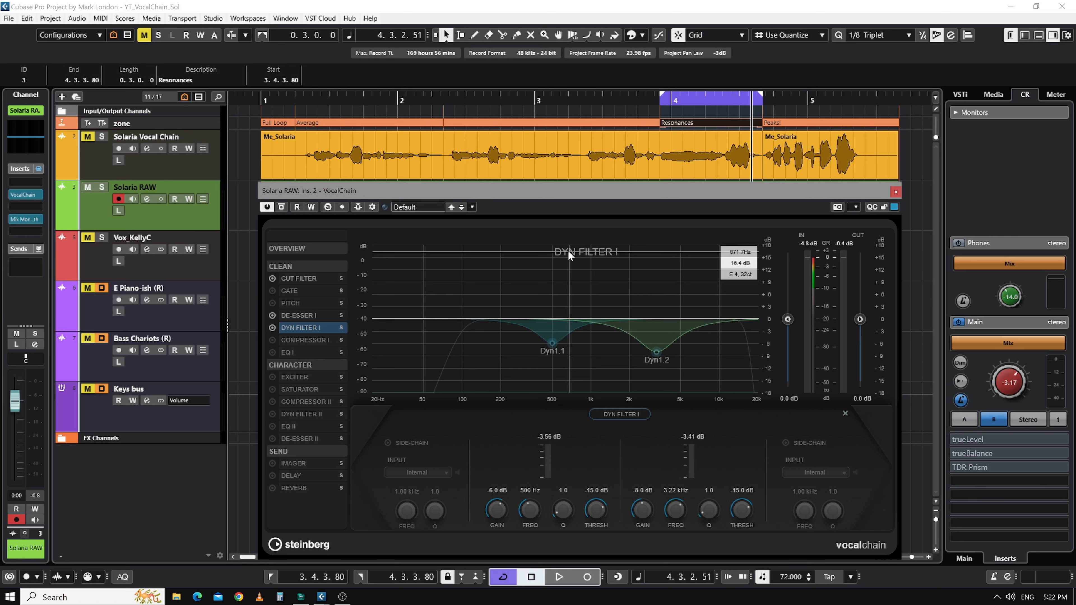
{"action": "key", "text": "KP_1"}
{"action": "key", "text": "space"}
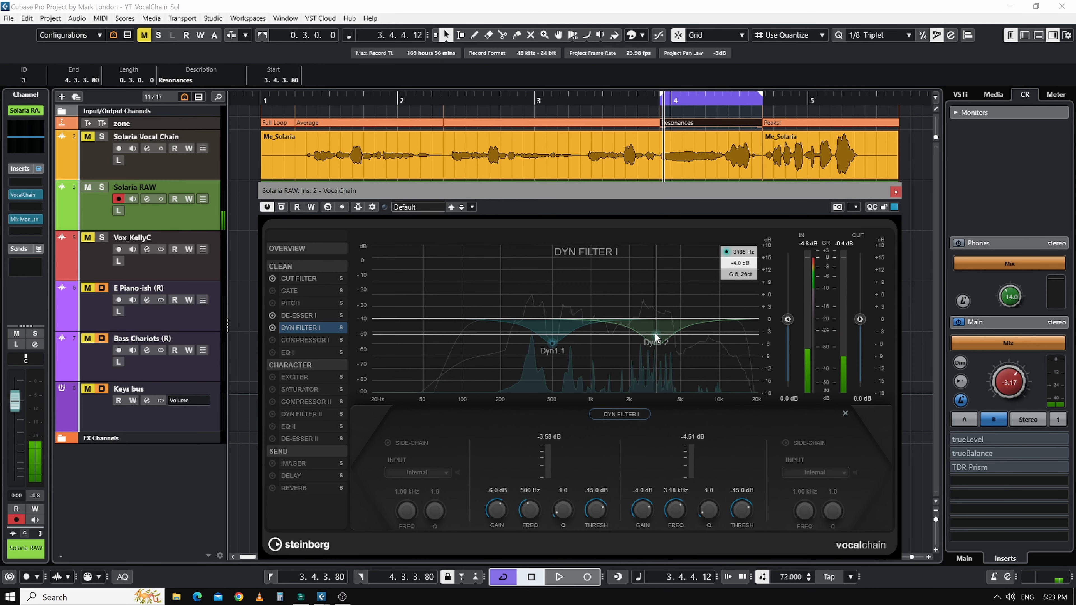
{"action": "left_click_drag", "start_coordinate": [654, 340], "coordinate": [654, 360]}
{"action": "type", "text": "-"}
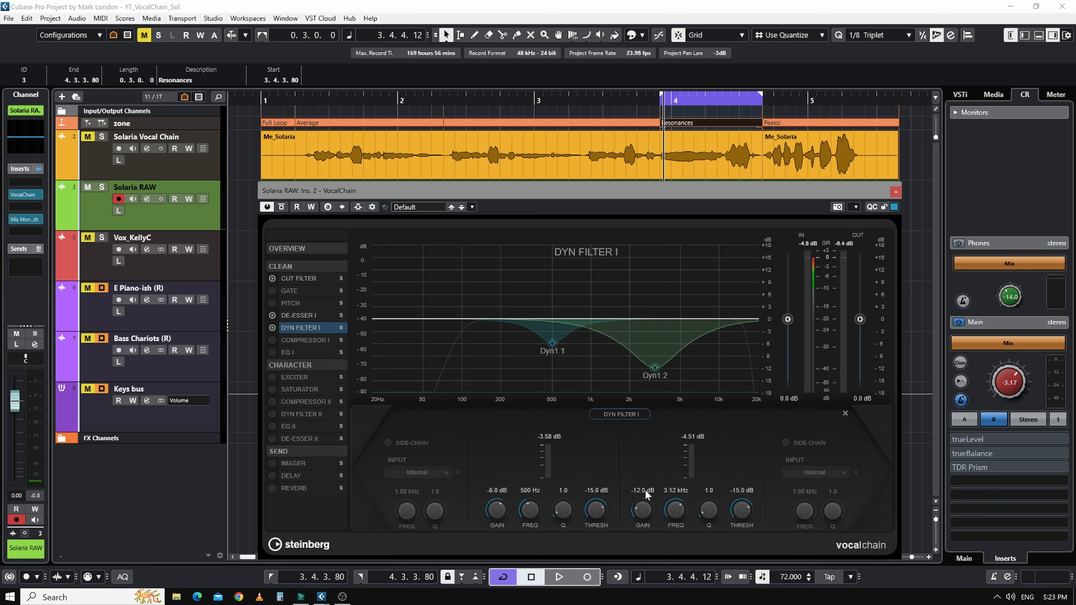
{"action": "key", "text": "Return"}
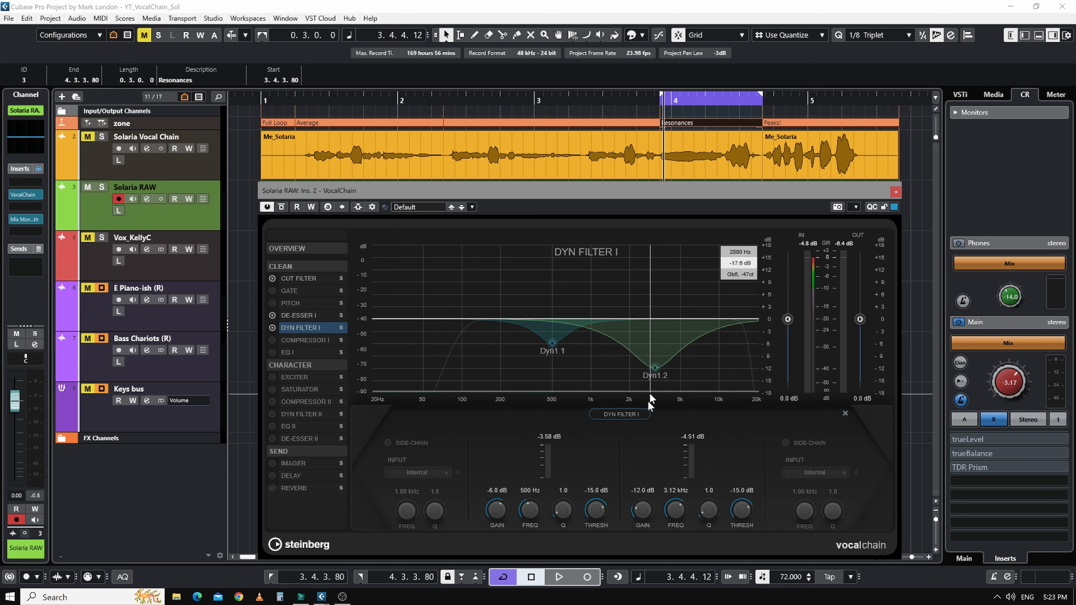
Lower the threshold of Dyn Filter I's second band while the Resonances section plays, finishing at -30 dB.
{"action": "key", "text": "space"}
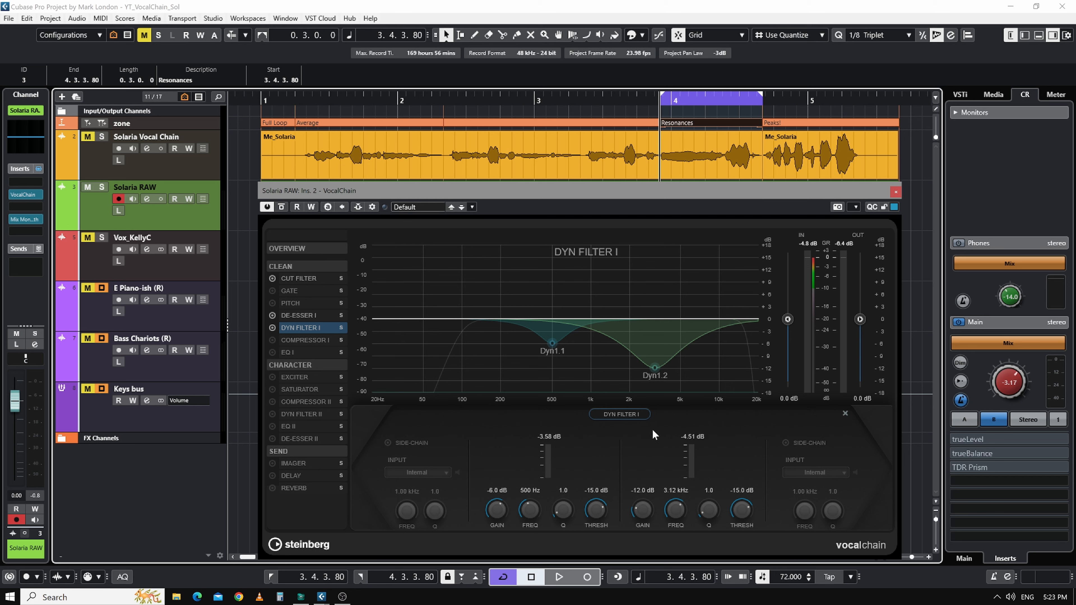
{"action": "key", "text": "space"}
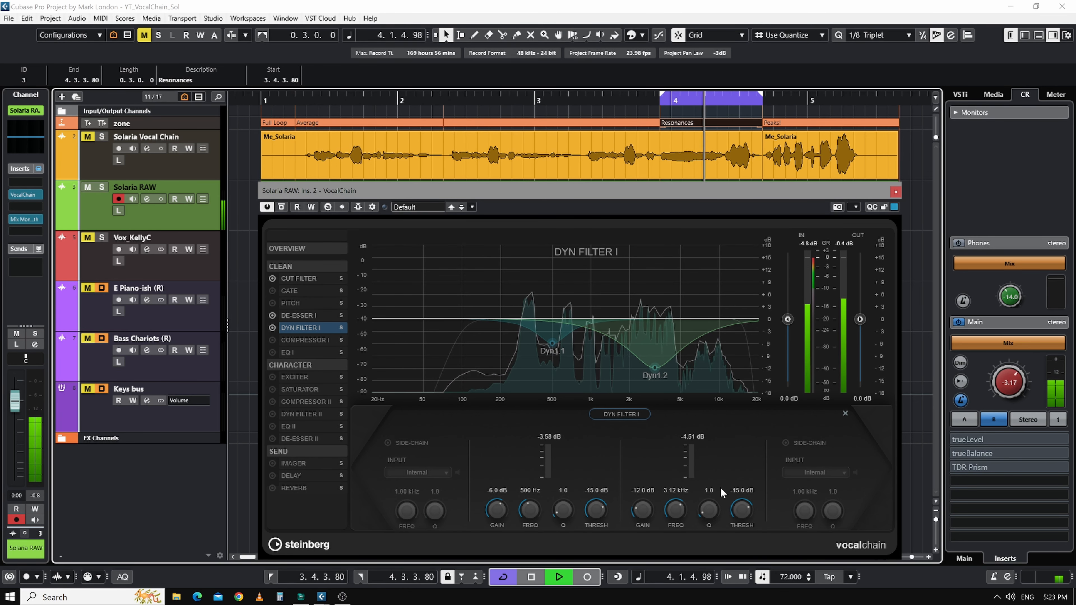
{"action": "left_click_drag", "start_coordinate": [741, 510], "coordinate": [740, 537]}
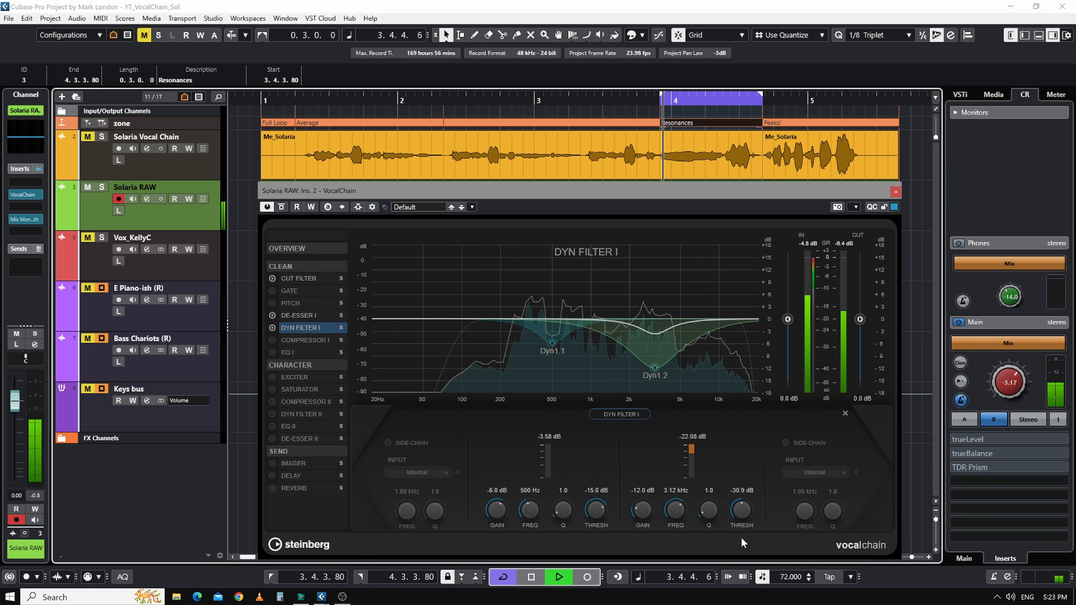
{"action": "key", "text": "space"}
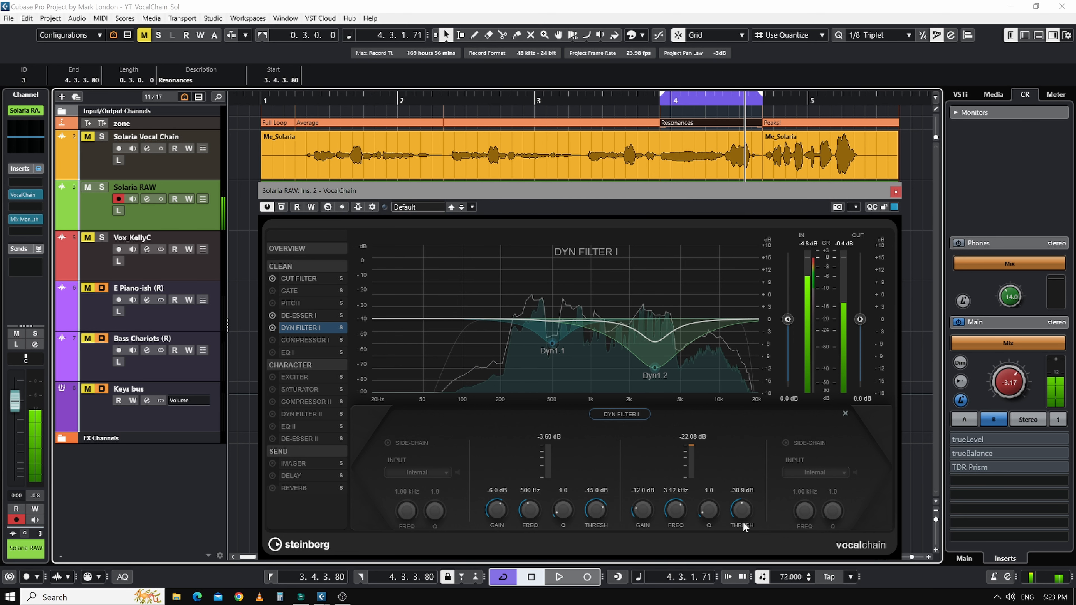
{"action": "left_click", "coordinate": [741, 492]}
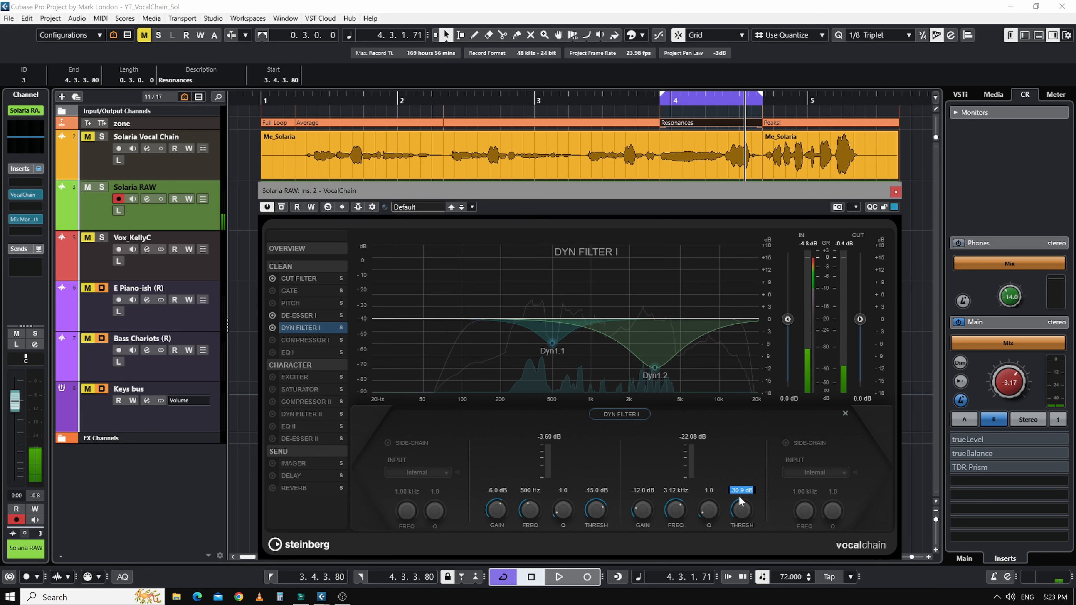
{"action": "type", "text": "-30"}
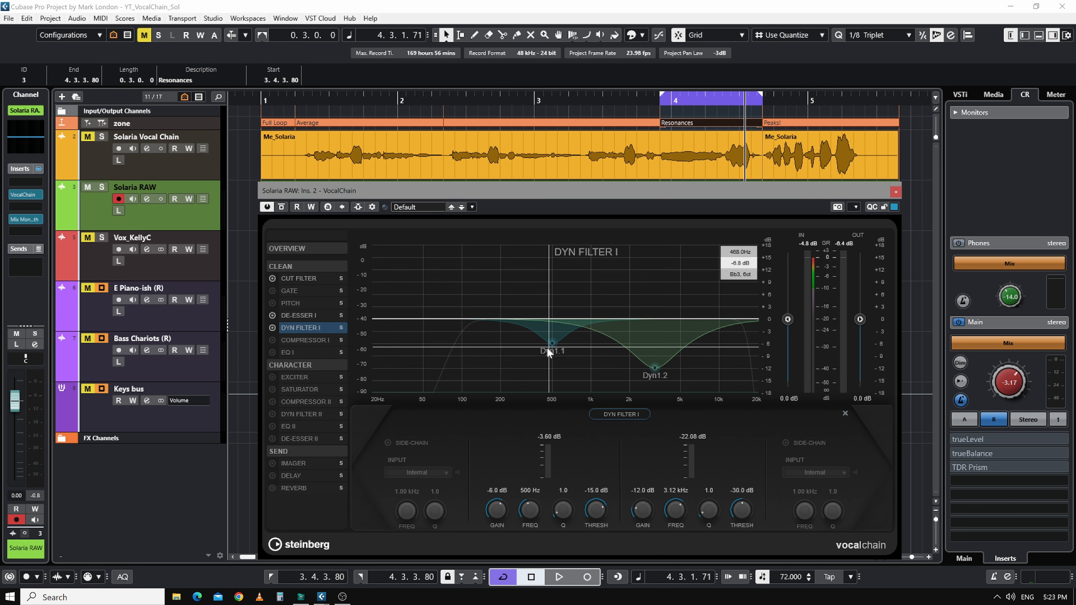
Loop the Peaks! section and play it to find the frequency of its strongest peak in the Dyn Filter I spectrum.
{"action": "left_click", "coordinate": [796, 122]}
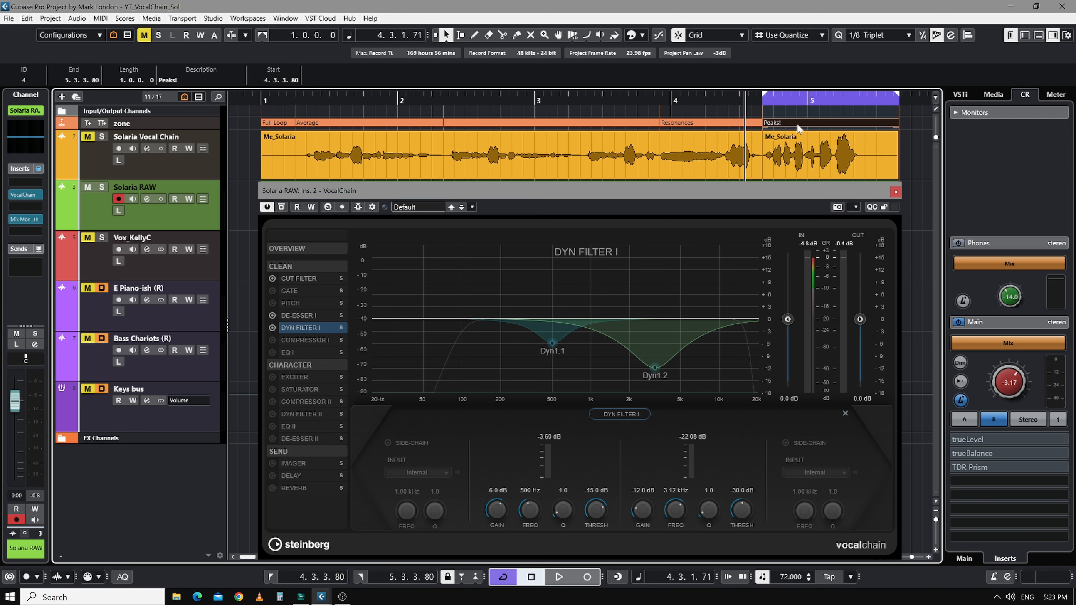
{"action": "left_click", "coordinate": [853, 163]}
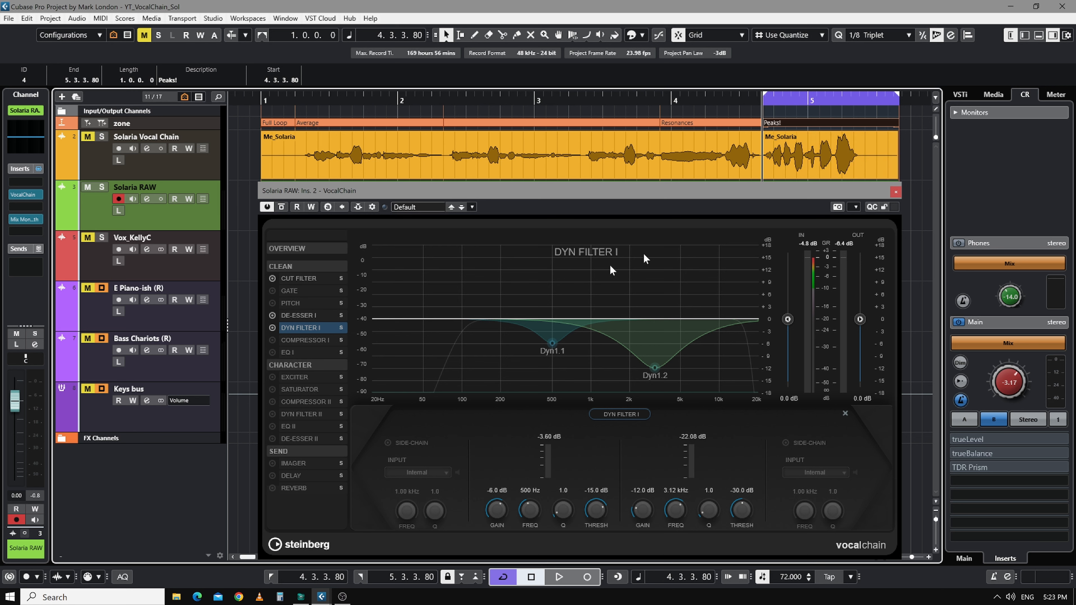
{"action": "key", "text": "space"}
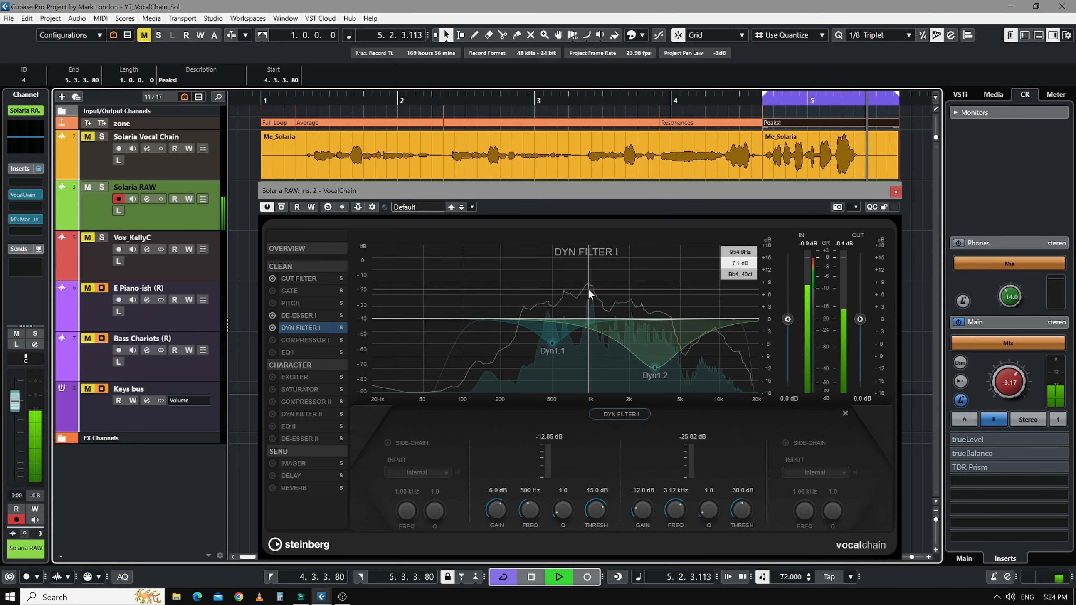
{"action": "key", "text": "space"}
Set Dyn Filter I's first band to 954 Hz with a Q of 2.3, a gain of -12 dB and a threshold of 0 dB.
{"action": "double_click", "coordinate": [528, 493]}
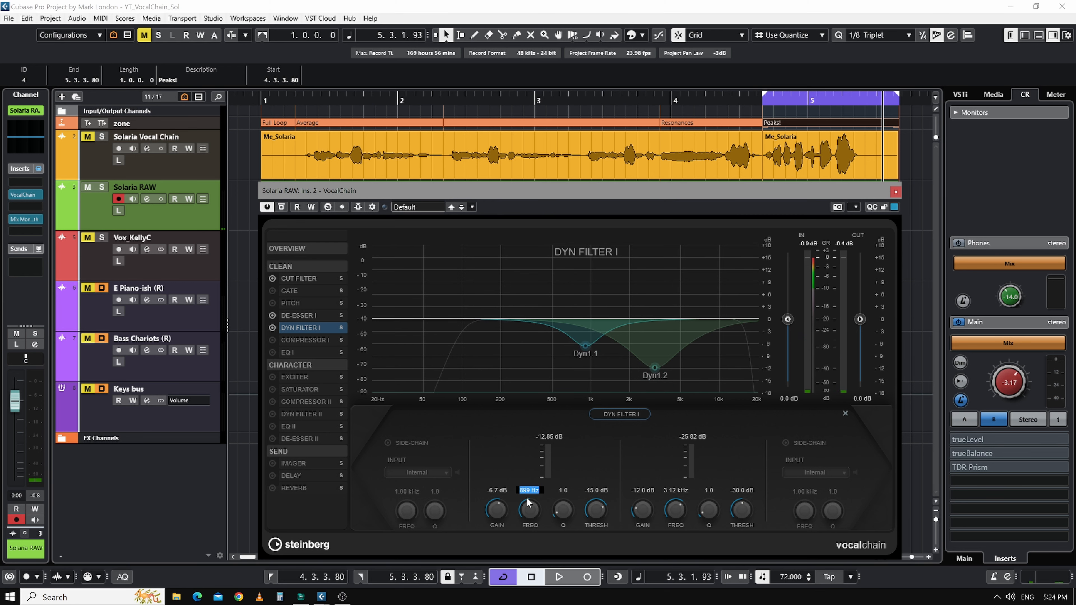
{"action": "type", "text": "954"}
{"action": "key", "text": "Return"}
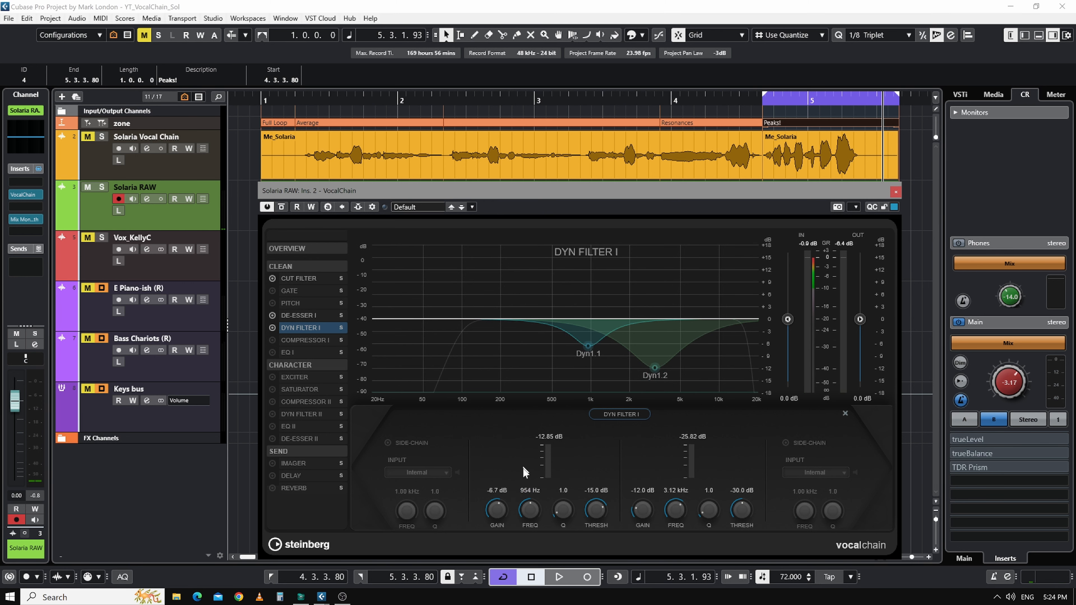
{"action": "left_click_drag", "start_coordinate": [567, 511], "coordinate": [564, 494]}
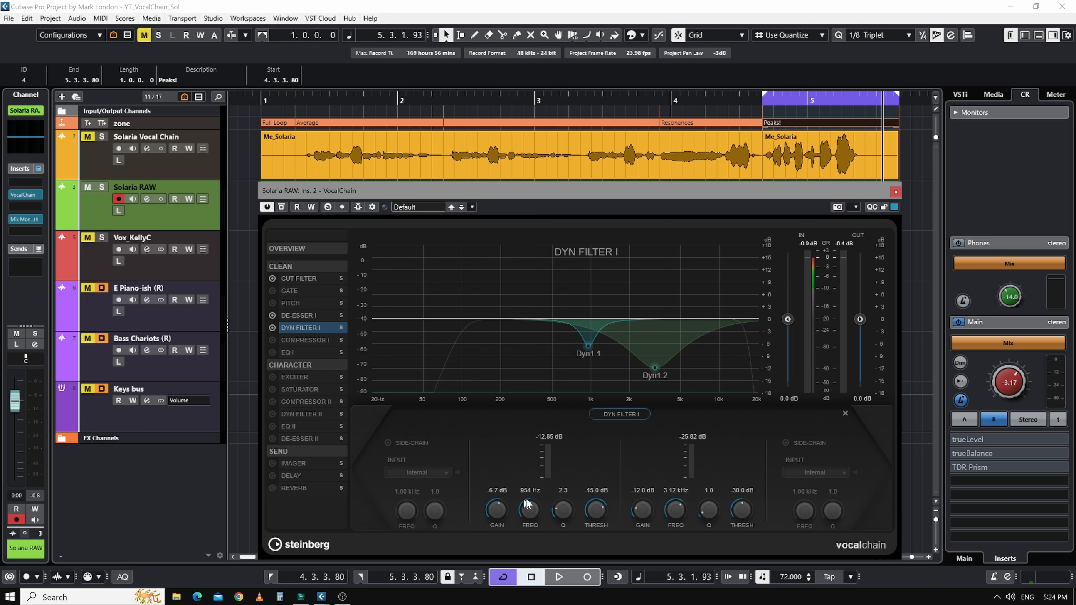
{"action": "left_click_drag", "start_coordinate": [593, 512], "coordinate": [597, 479]}
{"action": "type", "text": "-12"}
{"action": "key", "text": "Return"}
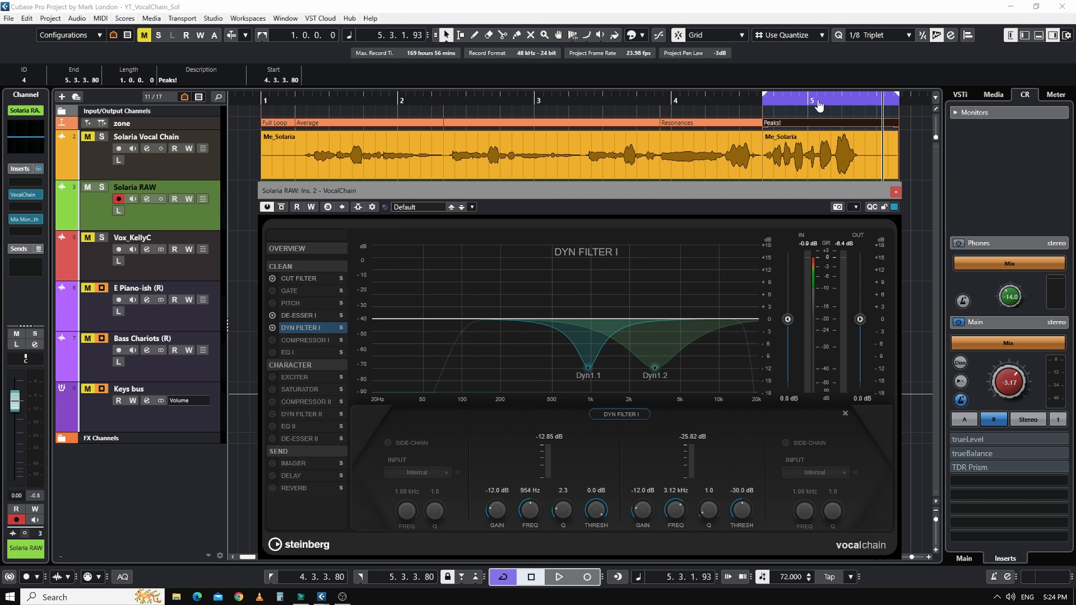
Narrow the loop to 5.1.1.0 through 5.2.3.80 and lower the first band's threshold to -20 dB by ear during playback.
{"action": "left_click_drag", "start_coordinate": [808, 102], "coordinate": [860, 105]}
{"action": "key", "text": "space"}
{"action": "left_click_drag", "start_coordinate": [596, 511], "coordinate": [597, 548]}
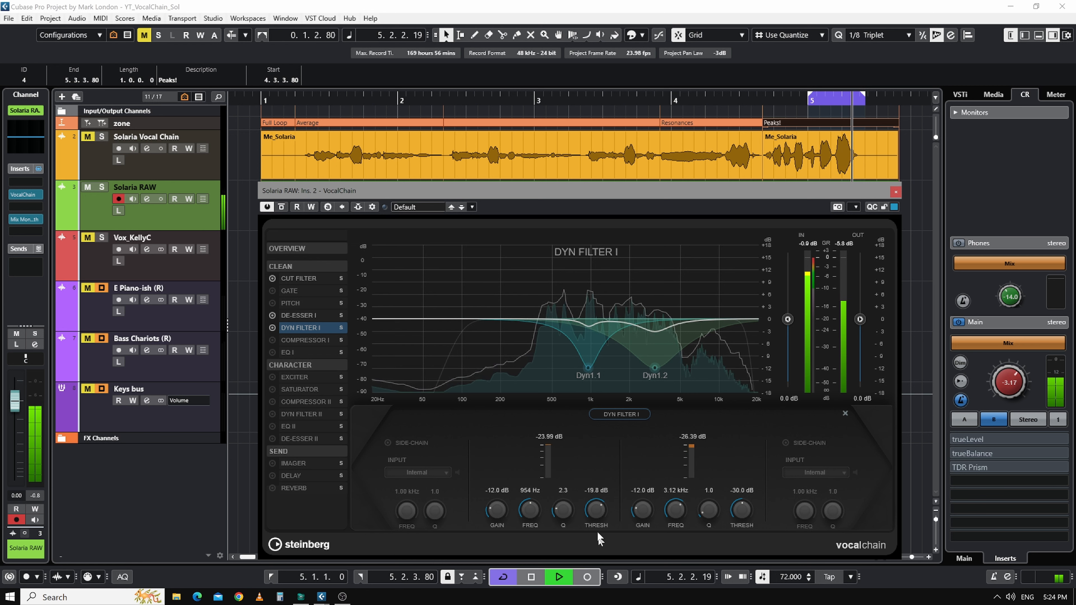
{"action": "key", "text": "space"}
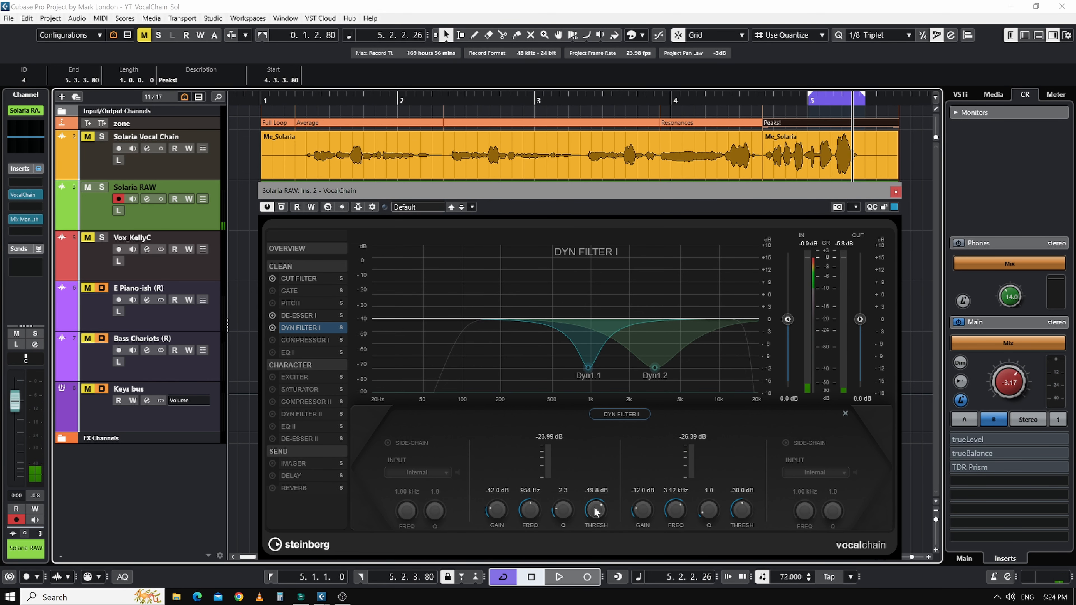
{"action": "scroll", "coordinate": [598, 494], "scroll_direction": "down", "scroll_amount": 1}
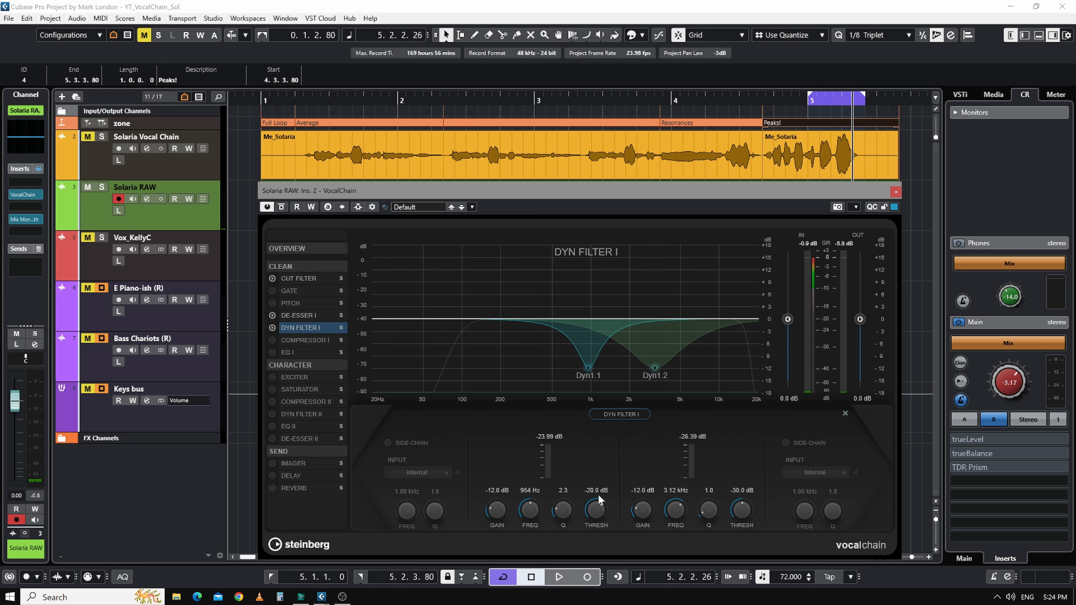
Switch on Compressor I and step through its Transparent and Extreme models, settling on Black Valve.
{"action": "left_click", "coordinate": [294, 339]}
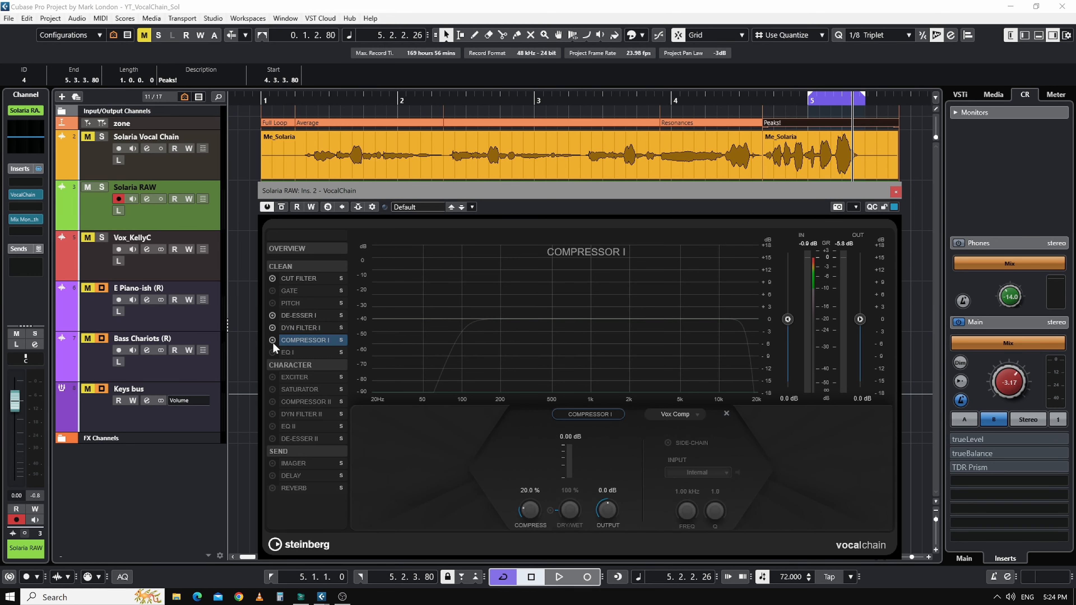
{"action": "left_click", "coordinate": [677, 420]}
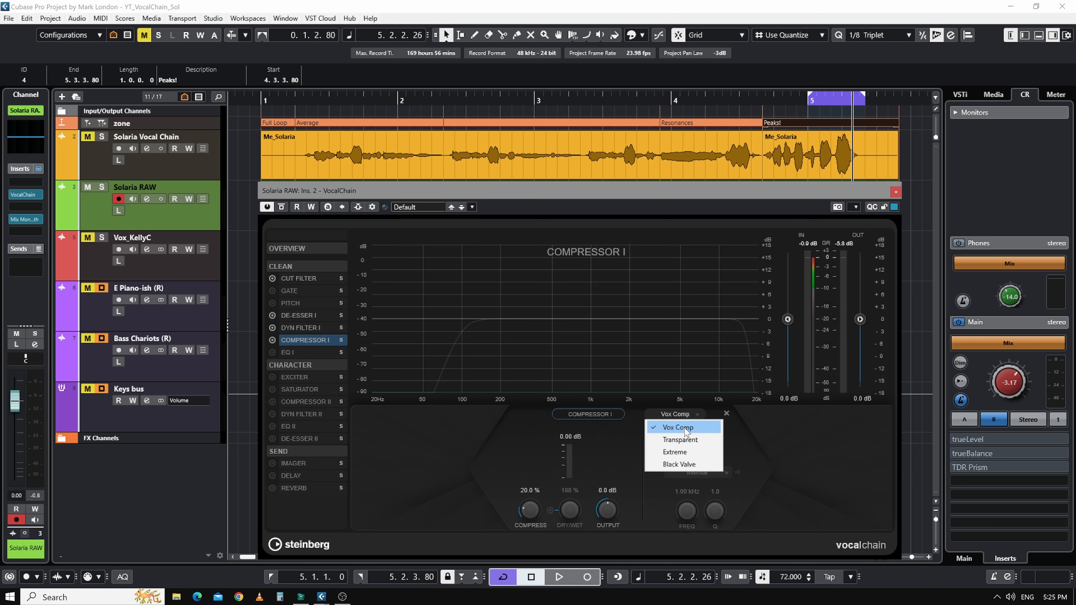
{"action": "left_click", "coordinate": [685, 441]}
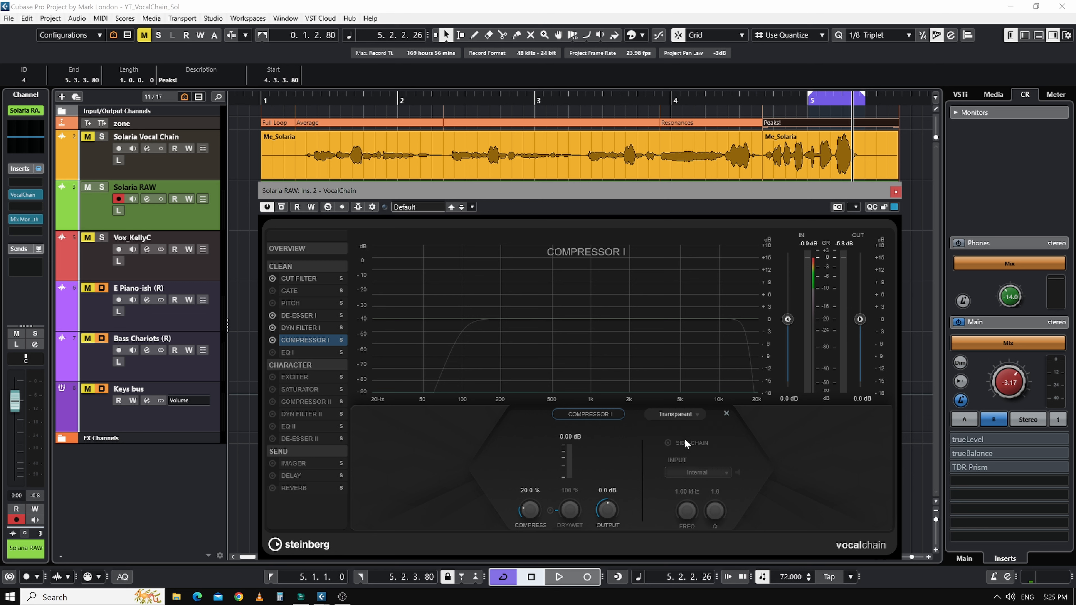
{"action": "left_click", "coordinate": [680, 415]}
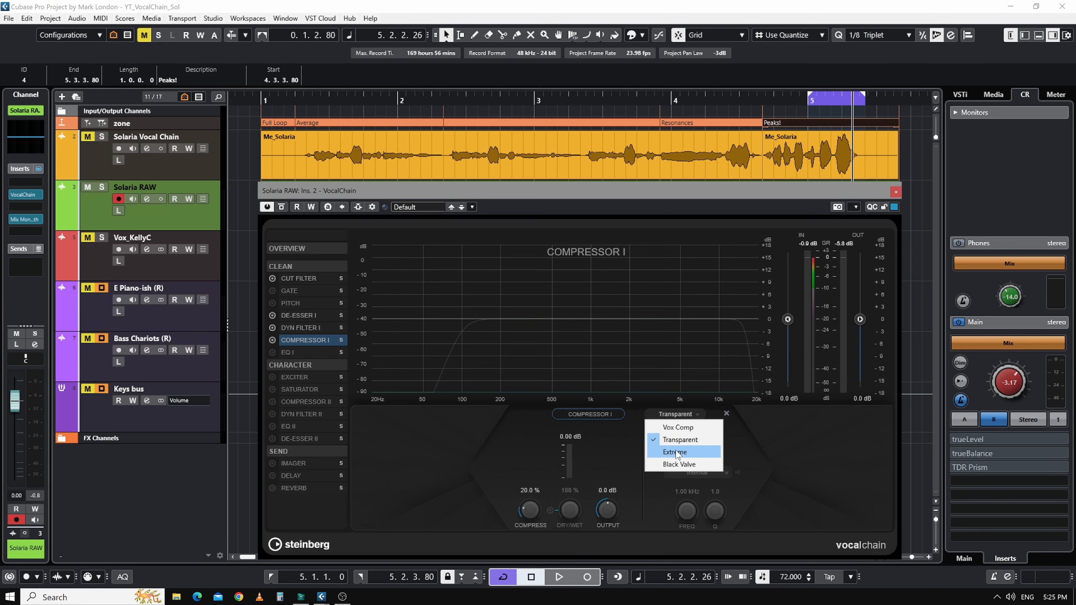
{"action": "left_click", "coordinate": [677, 453]}
{"action": "left_click", "coordinate": [679, 418]}
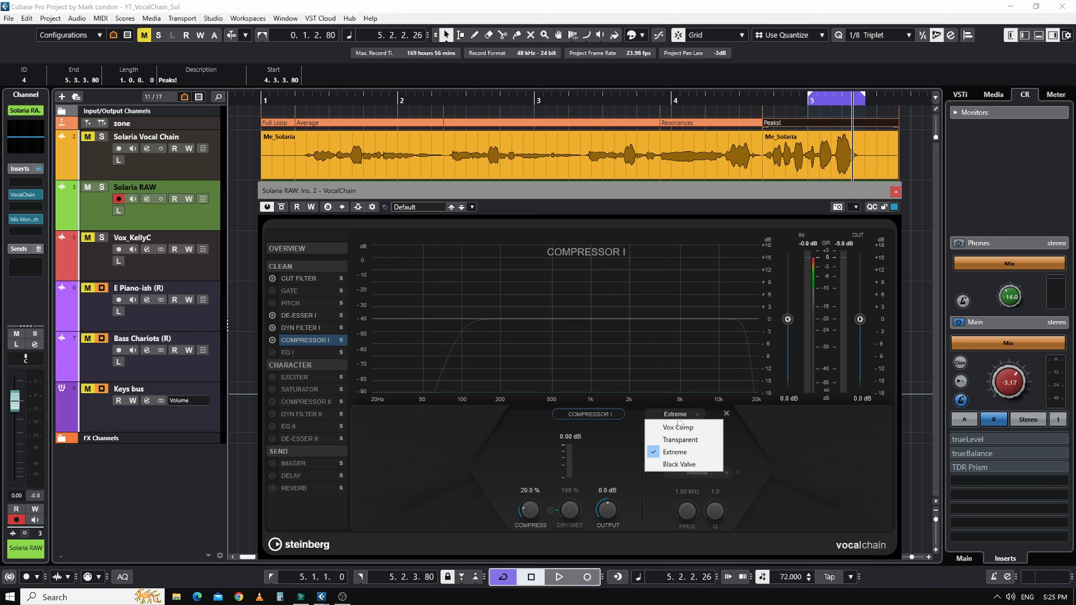
{"action": "left_click", "coordinate": [678, 464]}
{"action": "left_click", "coordinate": [676, 414]}
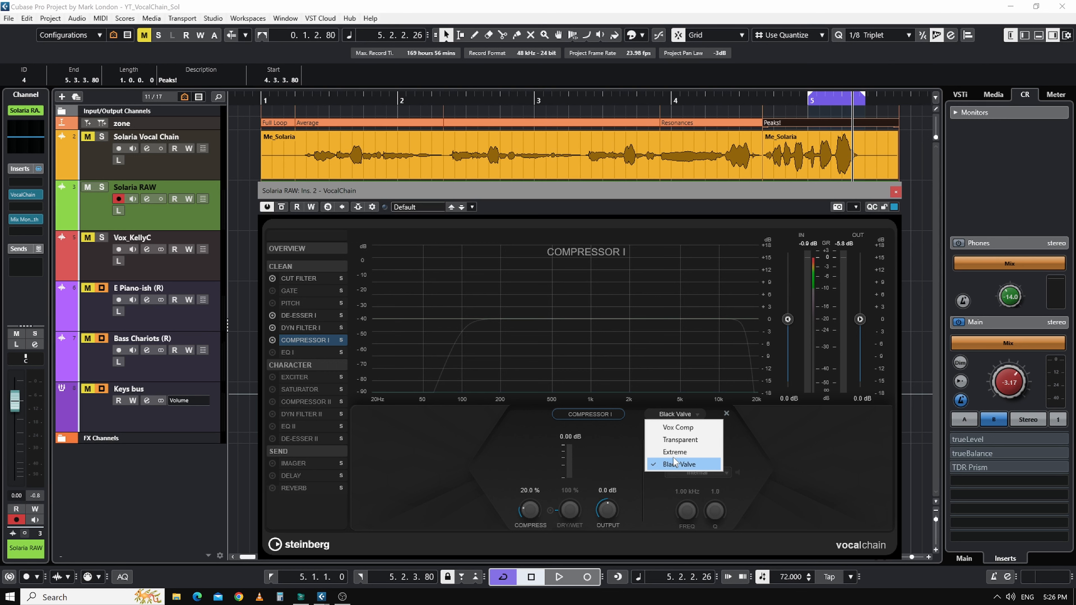
{"action": "left_click", "coordinate": [679, 429]}
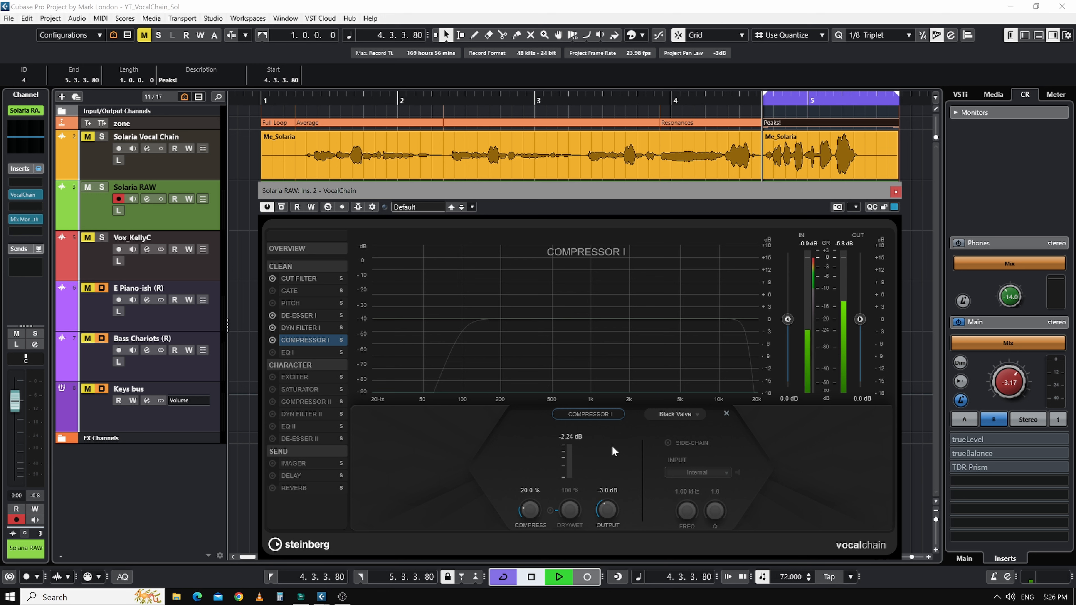
While the Peaks! section loops, lower Compressor I's output to -5.4 dB and set Compress to 40%.
{"action": "key", "text": "space"}
{"action": "mouse_move", "coordinate": [603, 510]}
{"action": "left_mouse_down"}
{"action": "mouse_move", "coordinate": [604, 553]}
{"action": "mouse_move", "coordinate": [601, 519]}
{"action": "left_mouse_up"}
{"action": "left_click_drag", "start_coordinate": [531, 508], "coordinate": [530, 487]}
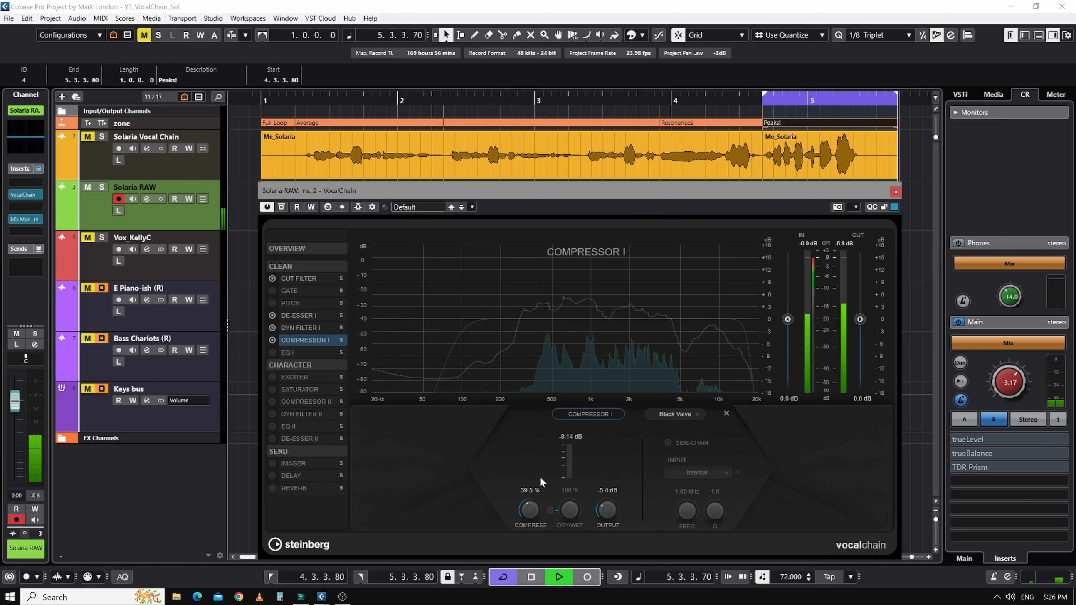
{"action": "double_click", "coordinate": [533, 491]}
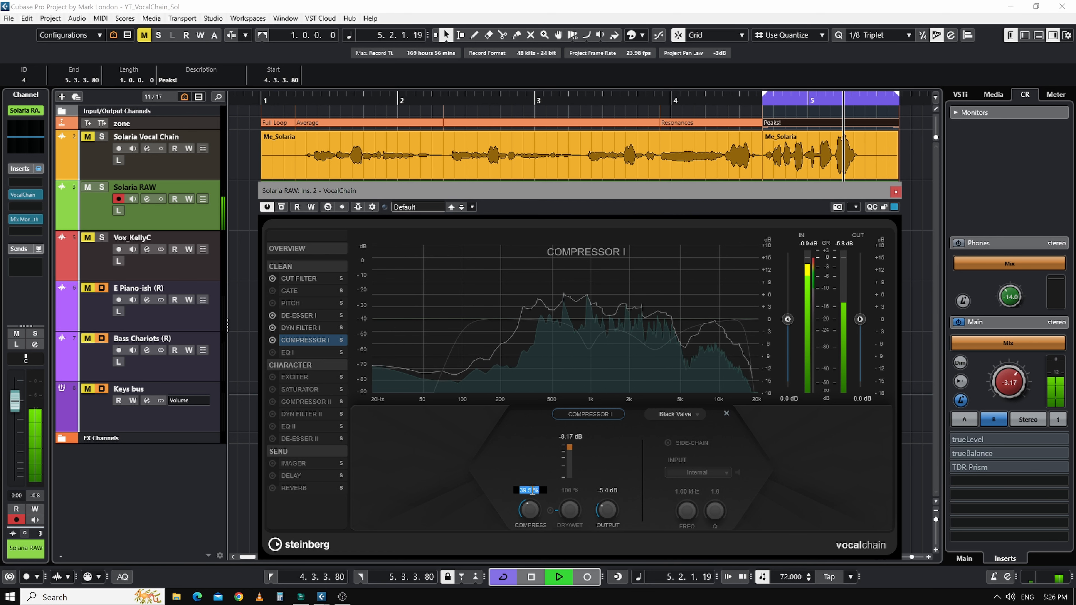
{"action": "type", "text": "40"}
{"action": "key", "text": "Return"}
{"action": "key", "text": "space"}
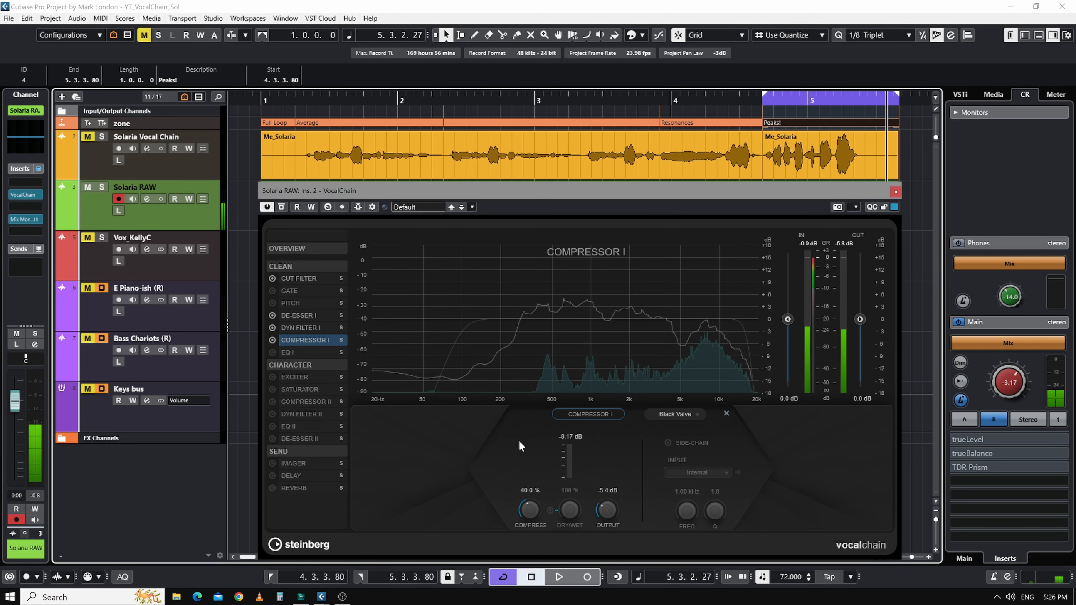
Try the Vox Comp model on the looped Peaks! section, raising Compress to 75%.
{"action": "left_click", "coordinate": [670, 420]}
{"action": "left_click", "coordinate": [674, 425]}
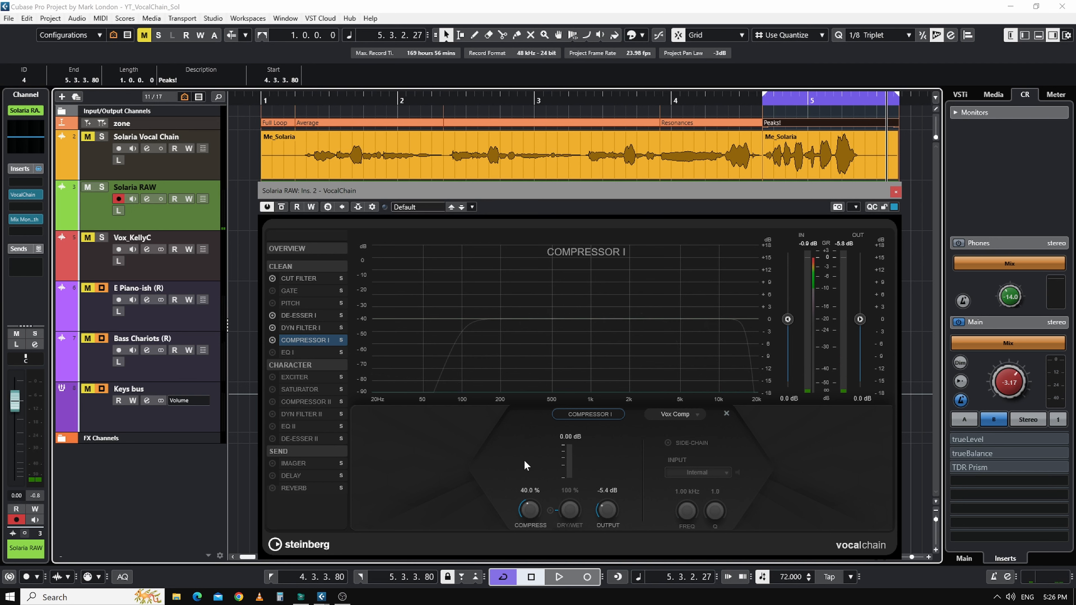
{"action": "key", "text": "space"}
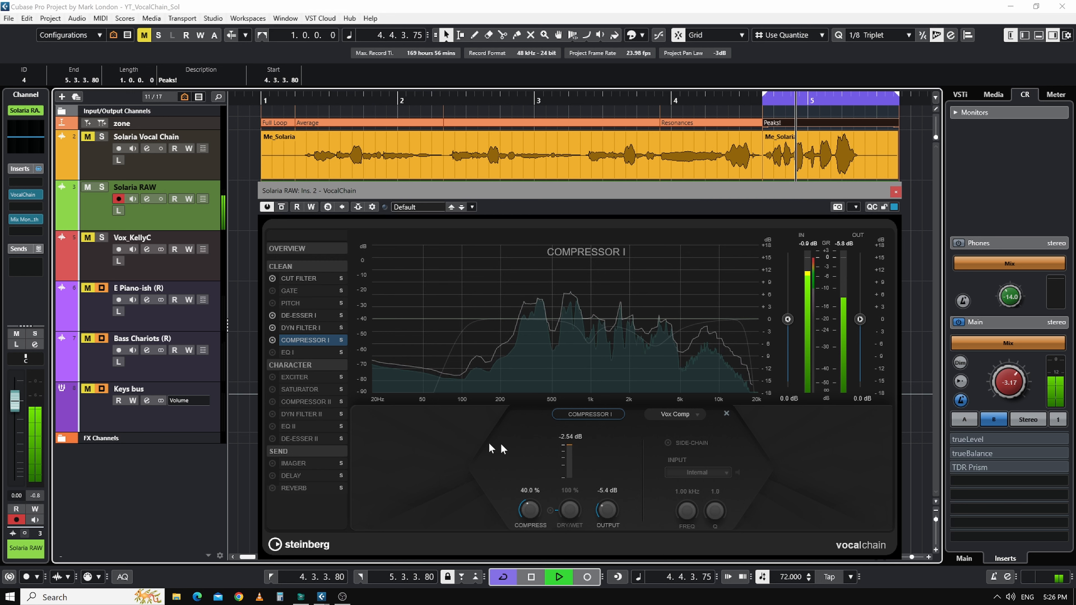
{"action": "left_click_drag", "start_coordinate": [530, 509], "coordinate": [523, 465]}
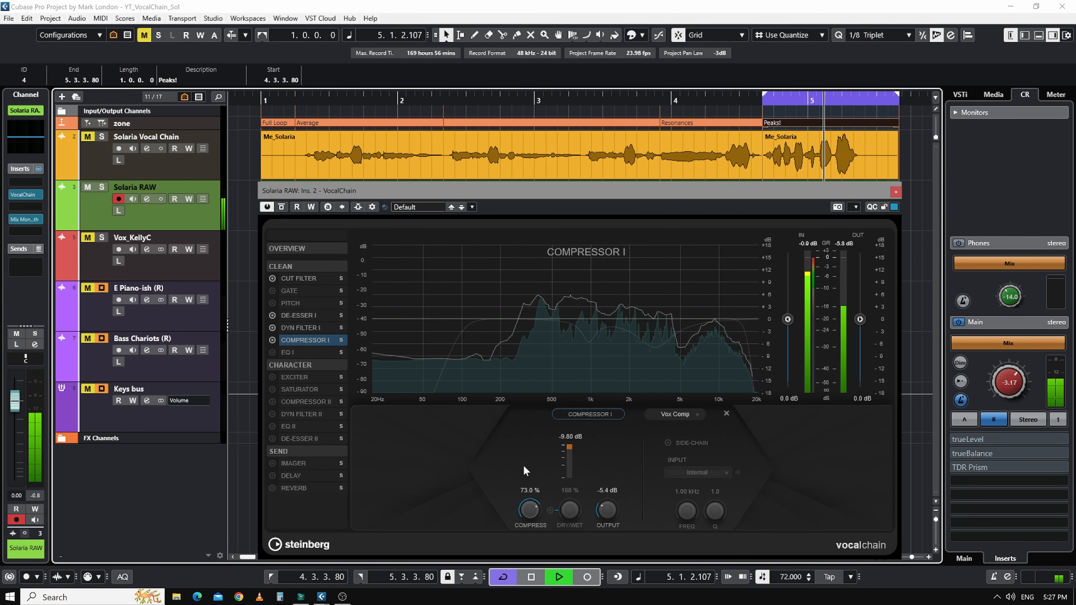
{"action": "left_click", "coordinate": [529, 491]}
{"action": "type", "text": "75"}
{"action": "key", "text": "Return"}
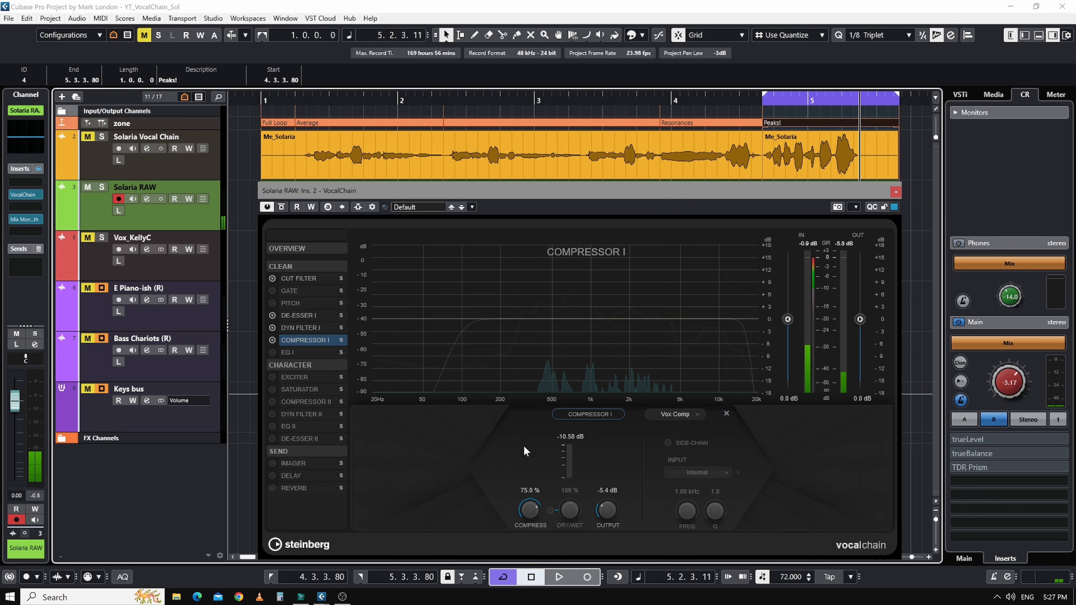
Return Compressor I to the Black Valve model and set its output to 0 dB.
{"action": "left_click", "coordinate": [676, 414]}
{"action": "left_click", "coordinate": [677, 466]}
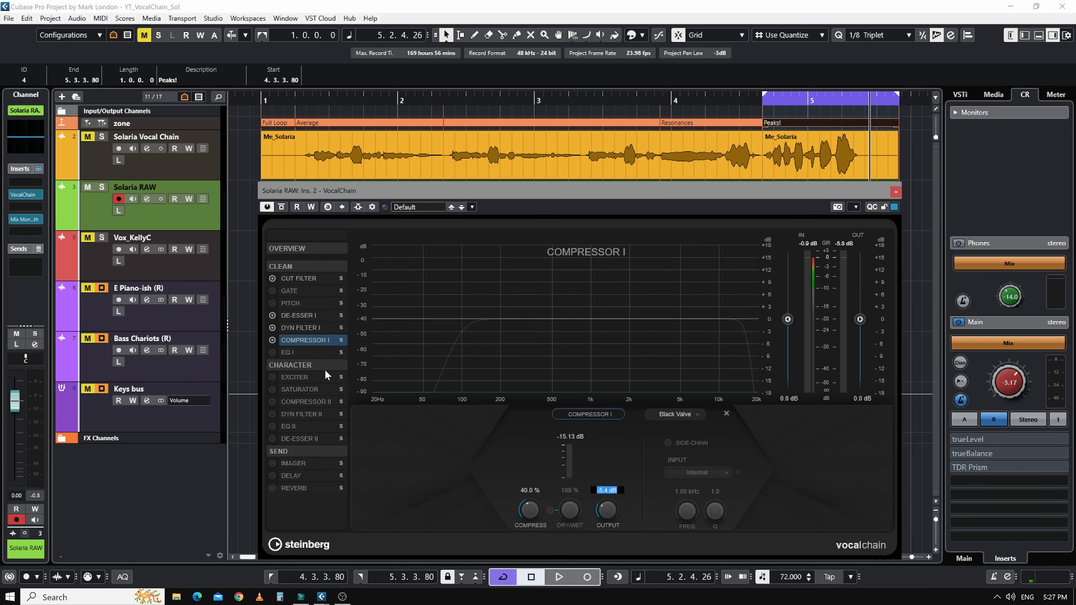
{"action": "left_click", "coordinate": [423, 149]}
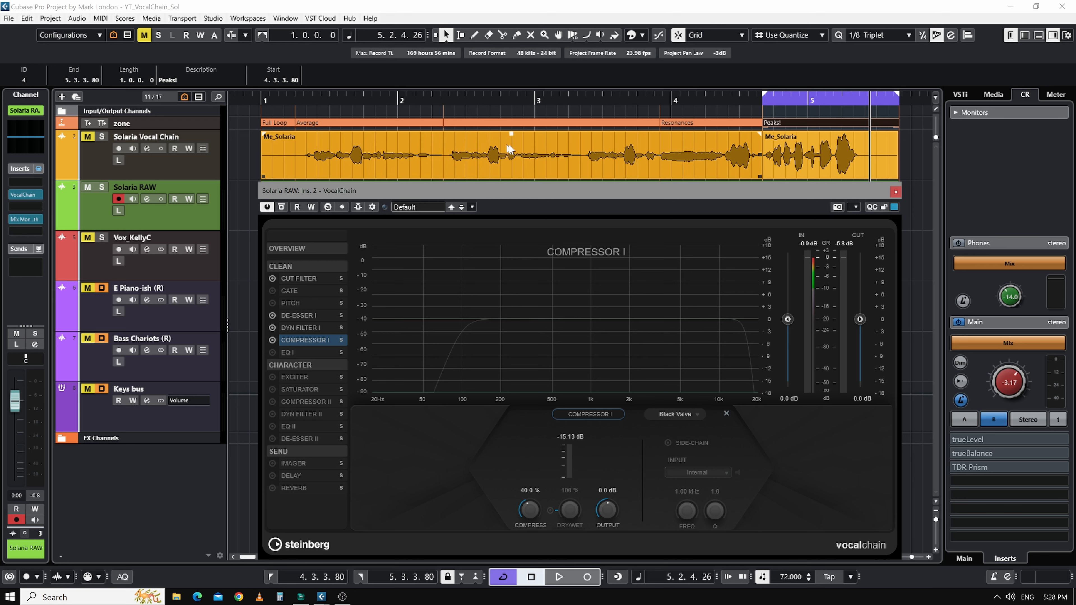
Loop and play the long Me_Solaria event with EQ I switched on, lowering the main monitor level to -8.29.
{"action": "left_click", "coordinate": [526, 161]}
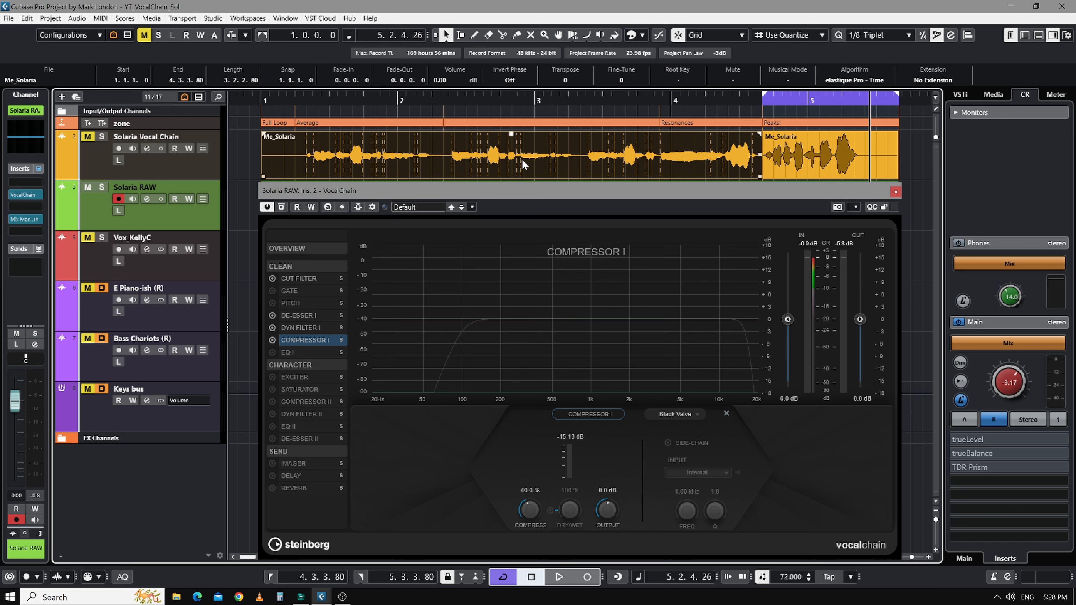
{"action": "key", "text": "p"}
{"action": "left_click", "coordinate": [302, 352]}
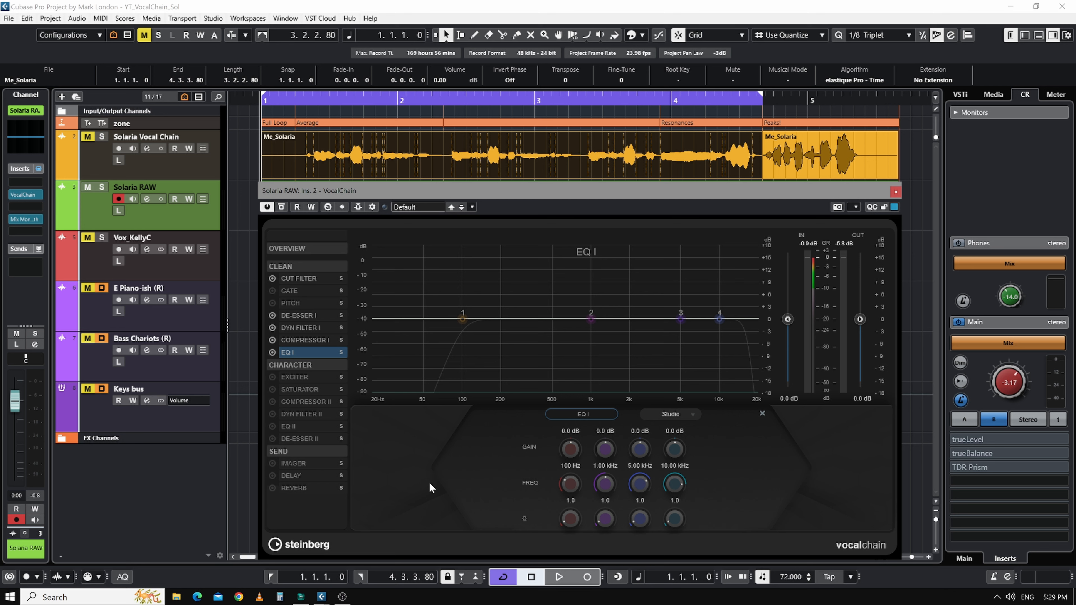
{"action": "key", "text": "space"}
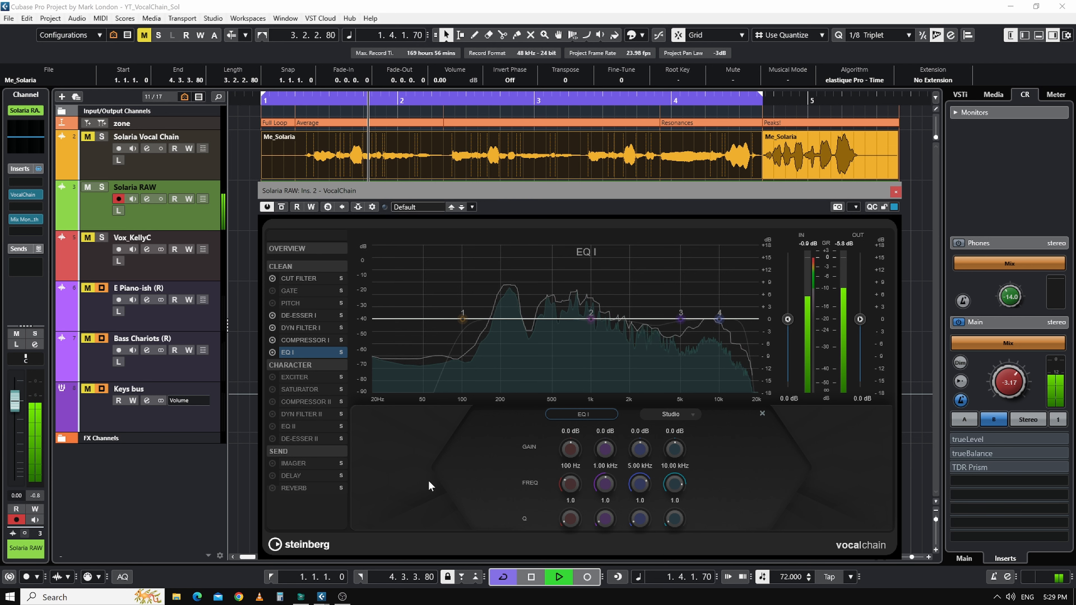
{"action": "left_click_drag", "start_coordinate": [1003, 382], "coordinate": [995, 387]}
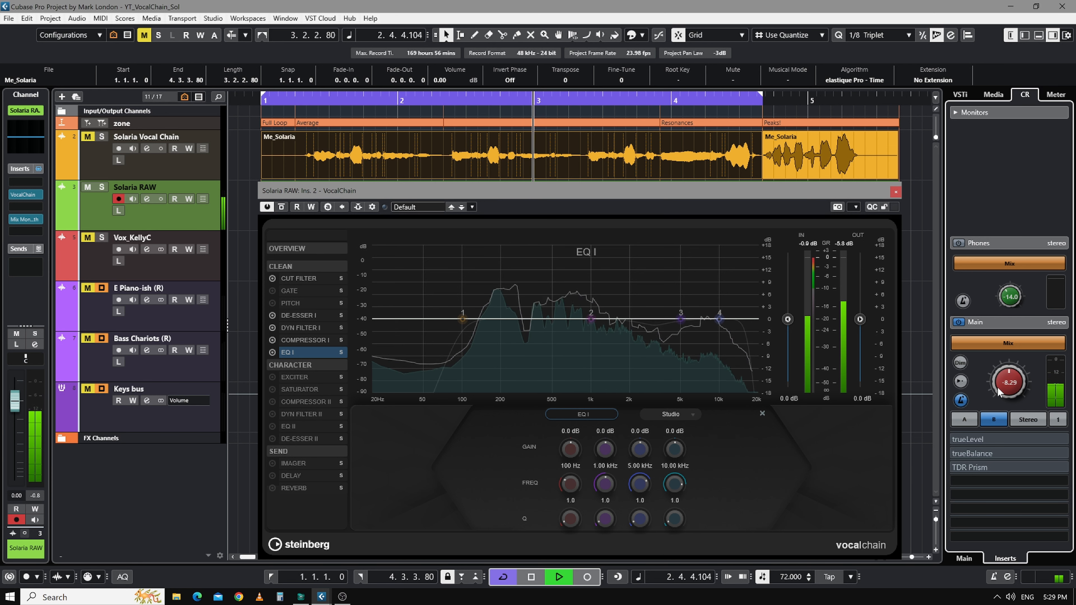
Boost the high end with EQ I's band 4, set to 6 dB at 2.15 kHz.
{"action": "key", "text": "space"}
{"action": "left_click_drag", "start_coordinate": [719, 319], "coordinate": [635, 295]}
{"action": "key", "text": "space"}
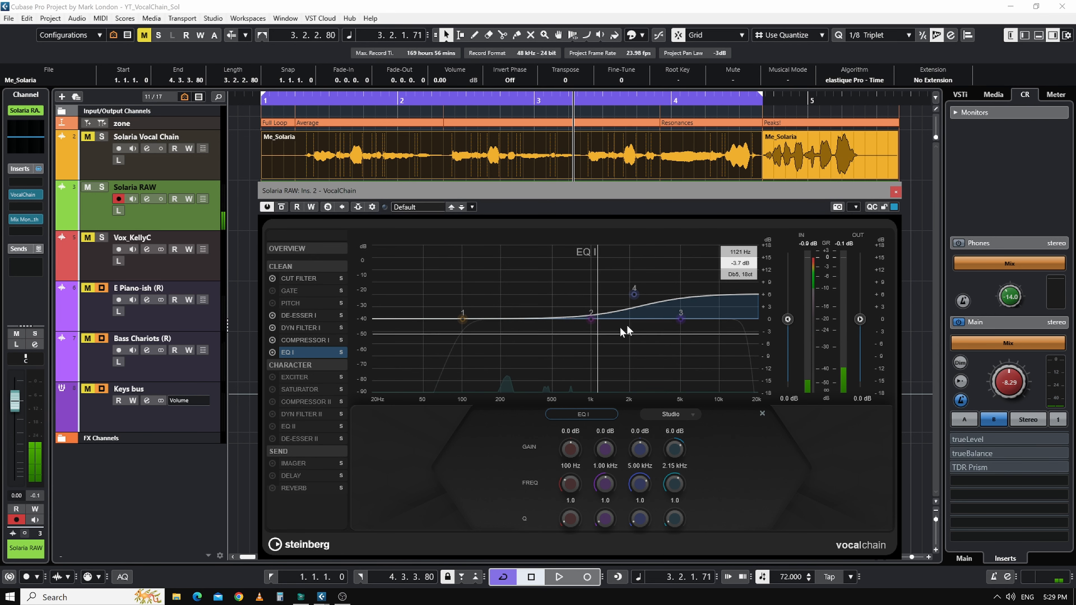
Cut with EQ I's band 3 at 3.28 kHz by 4.6 dB with a Q of 3.0, adjusting it by ear during playback.
{"action": "left_click_drag", "start_coordinate": [682, 323], "coordinate": [643, 327]}
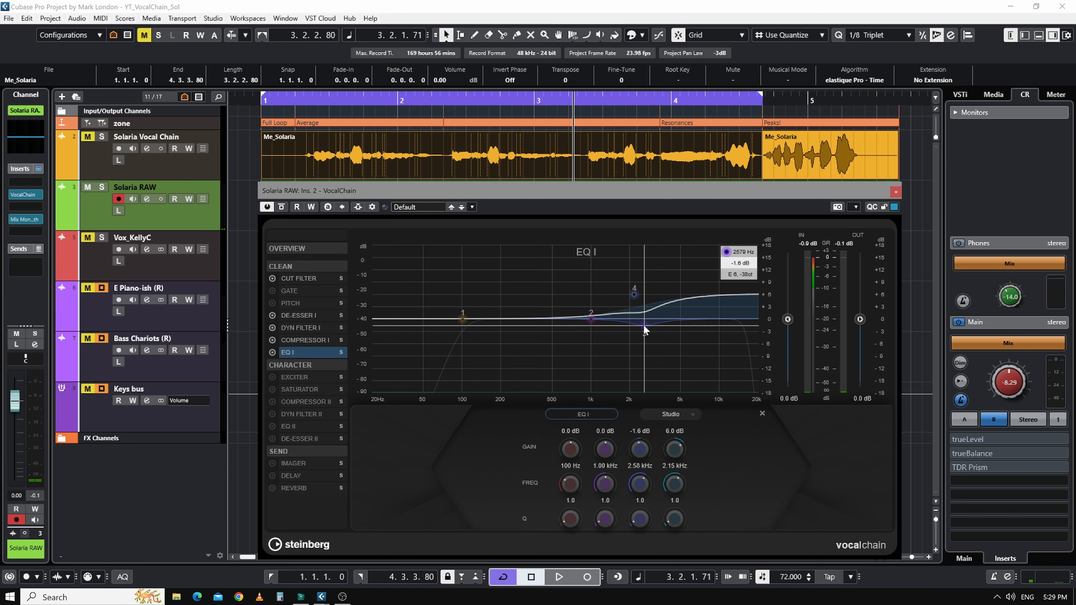
{"action": "left_click_drag", "start_coordinate": [643, 518], "coordinate": [639, 494]}
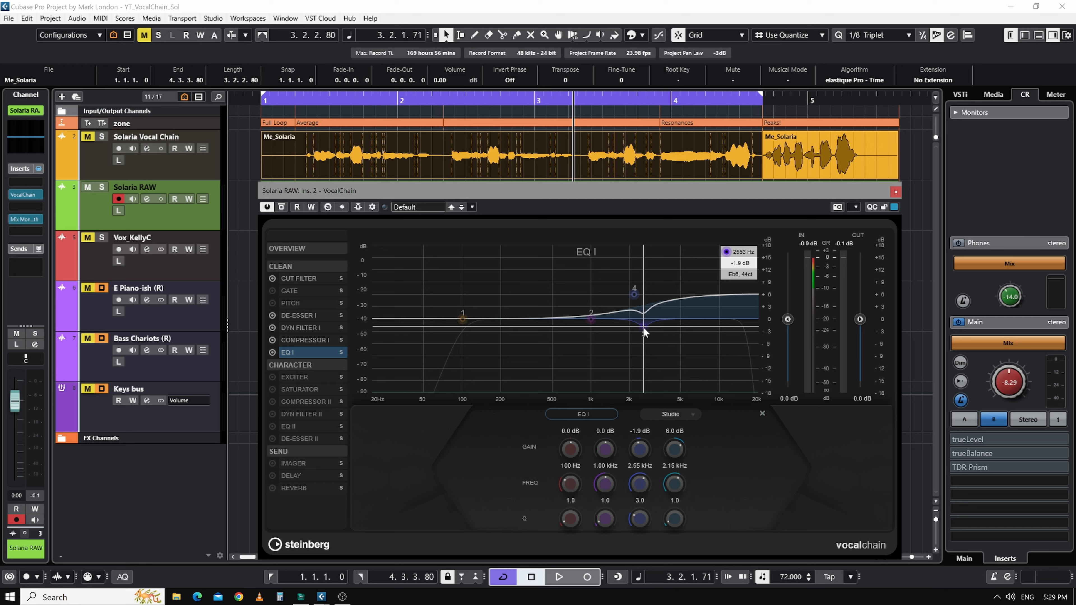
{"action": "left_click_drag", "start_coordinate": [643, 336], "coordinate": [644, 333]}
{"action": "key", "text": "KP_1"}
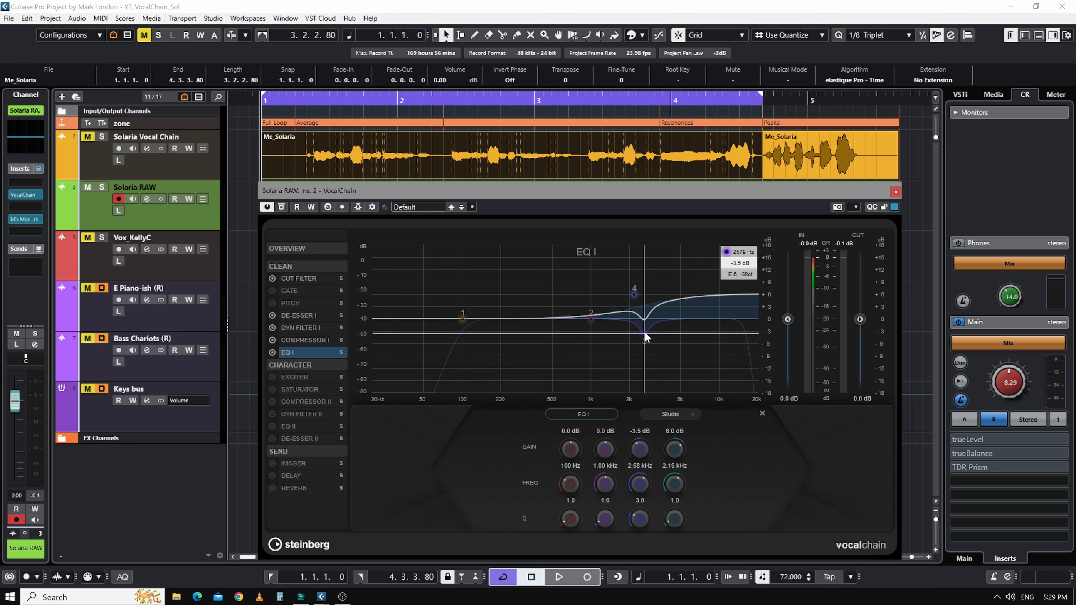
{"action": "key", "text": "space"}
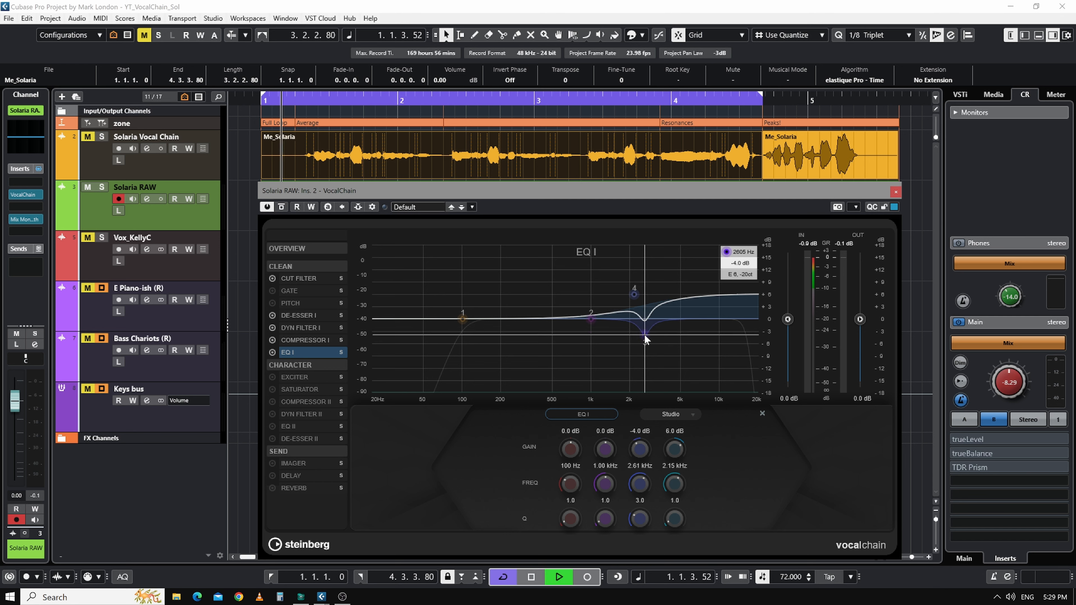
{"action": "mouse_move", "coordinate": [644, 334]}
{"action": "left_mouse_down"}
{"action": "mouse_move", "coordinate": [642, 325]}
{"action": "mouse_move", "coordinate": [641, 351]}
{"action": "mouse_move", "coordinate": [657, 337]}
{"action": "left_mouse_up"}
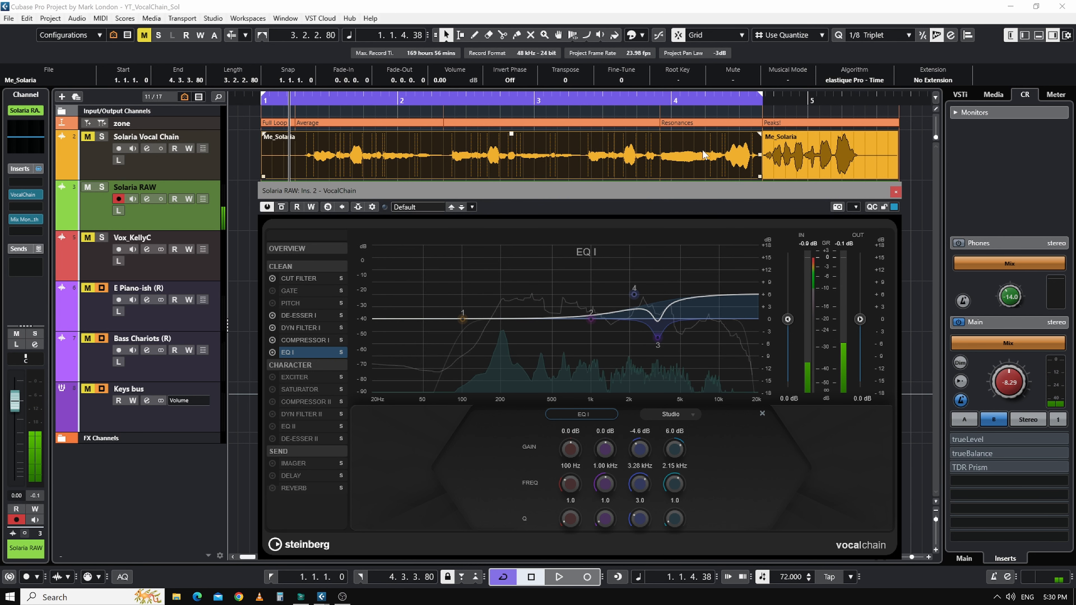
Loop and play the Resonances section and refine band 3 to -8 dB at 3.15 kHz with a Q of 2.5.
{"action": "left_click", "coordinate": [675, 123]}
{"action": "double_click", "coordinate": [675, 123]}
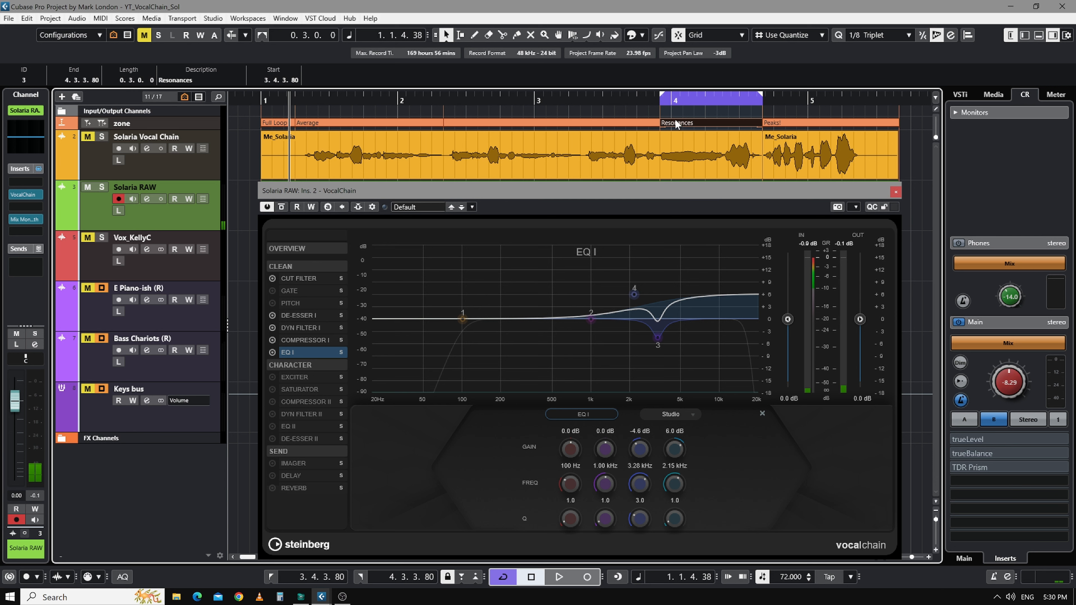
{"action": "key", "text": "space"}
{"action": "left_click_drag", "start_coordinate": [657, 338], "coordinate": [656, 350]}
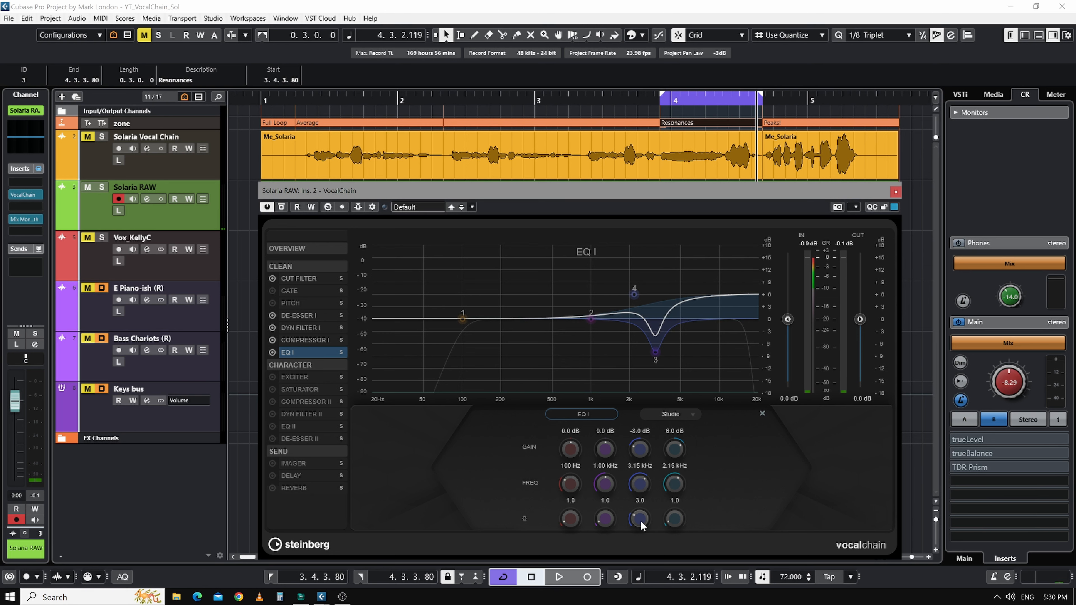
{"action": "scroll", "coordinate": [639, 521], "scroll_direction": "down", "scroll_amount": 1}
Boost EQ I's band 2 at 329 Hz with a Q of 2.4, auditioning it on the looped Average section.
{"action": "left_click_drag", "start_coordinate": [592, 316], "coordinate": [512, 317]}
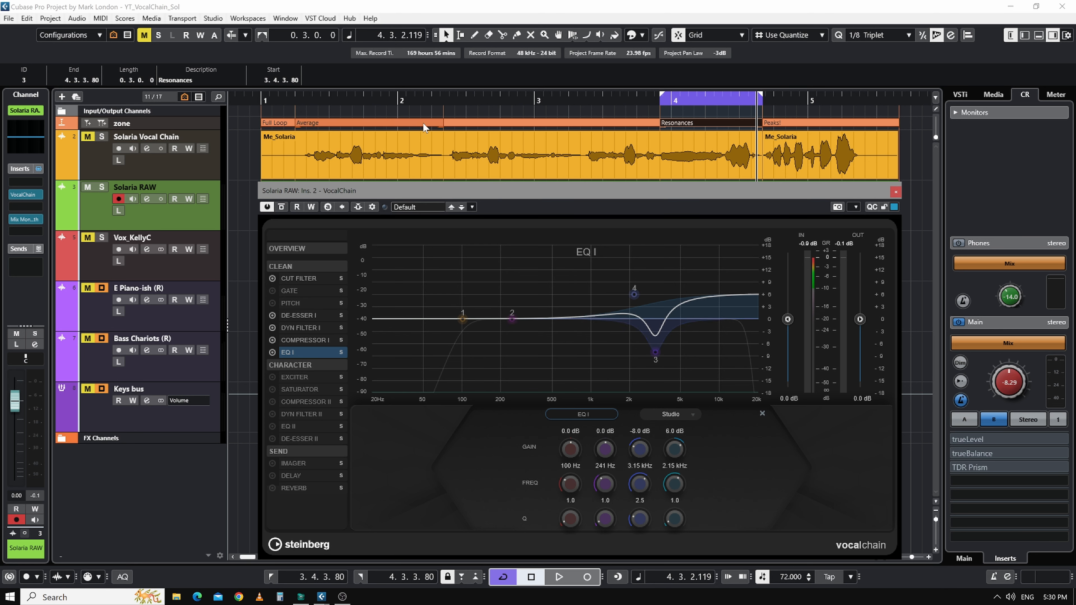
{"action": "left_click", "coordinate": [424, 121]}
{"action": "key", "text": "space"}
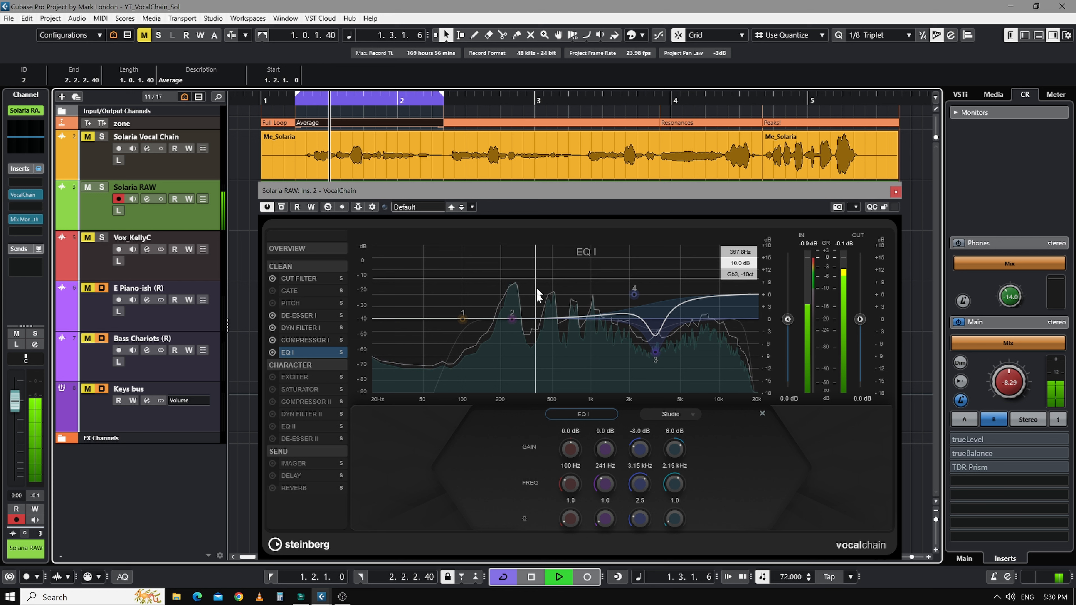
{"action": "left_click_drag", "start_coordinate": [511, 317], "coordinate": [528, 294]}
{"action": "key", "text": "space"}
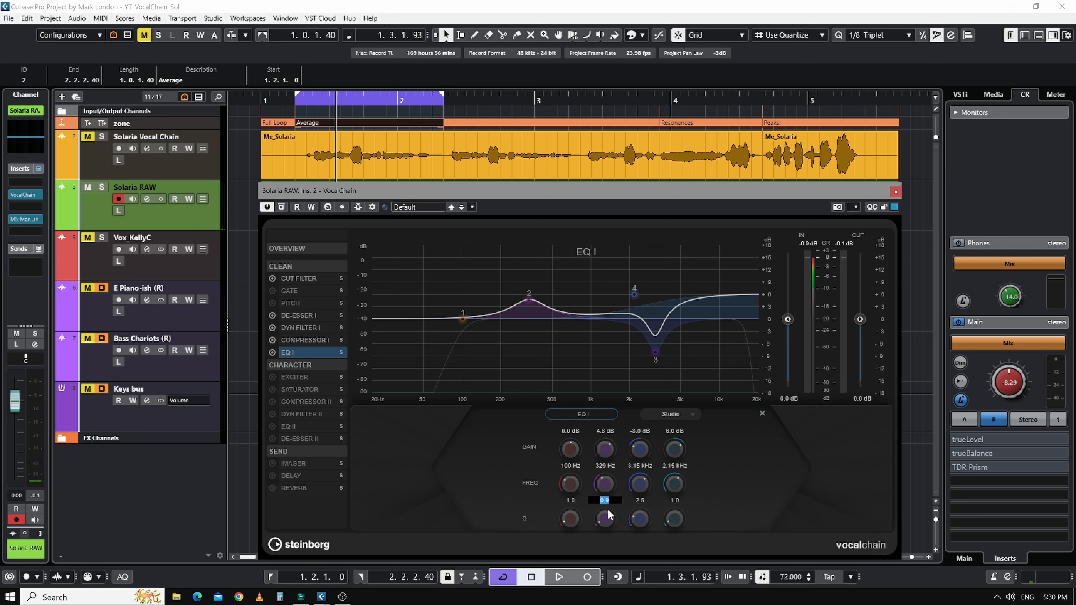
{"action": "type", "text": "2.4"}
{"action": "key", "text": "Return"}
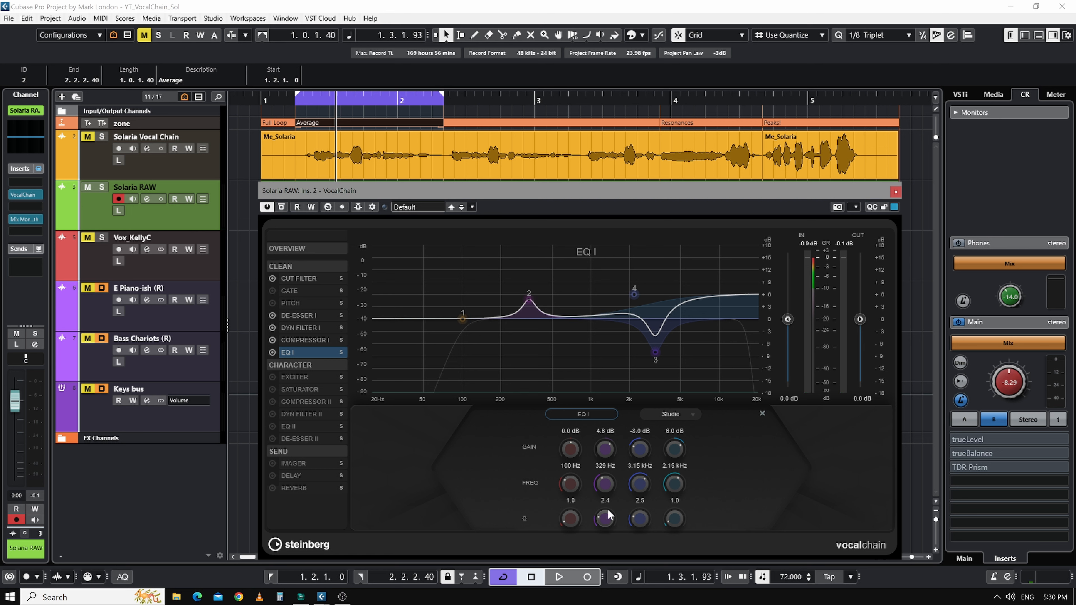
Change band 2 to a -3.1 dB cut at 234 Hz and audition it on the Average loop.
{"action": "left_click_drag", "start_coordinate": [530, 301], "coordinate": [510, 331]}
{"action": "key", "text": "space"}
{"action": "key", "text": "space"}
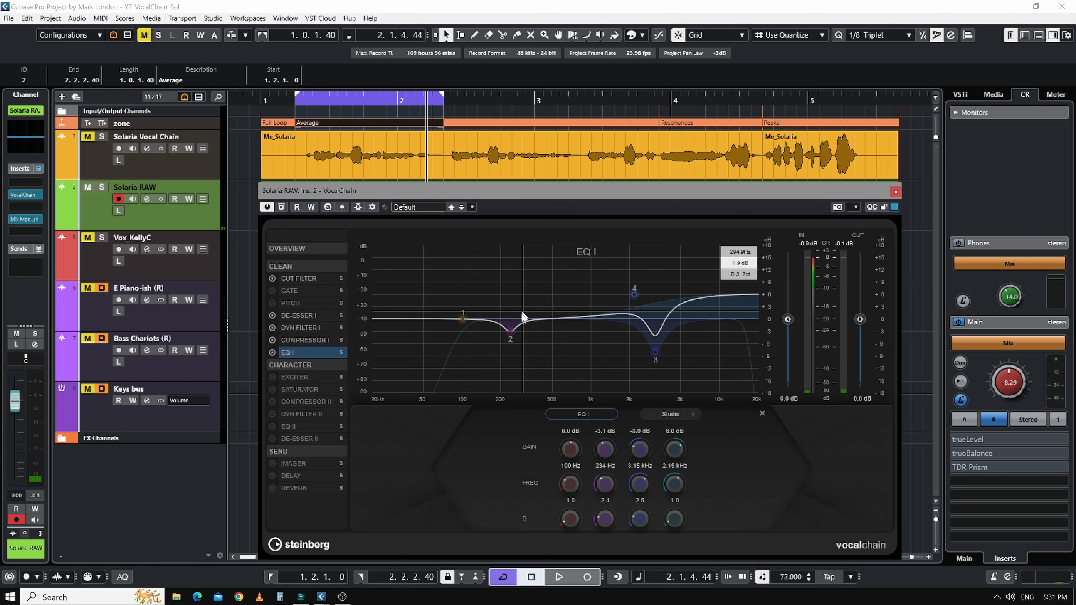
{"action": "key", "text": "space"}
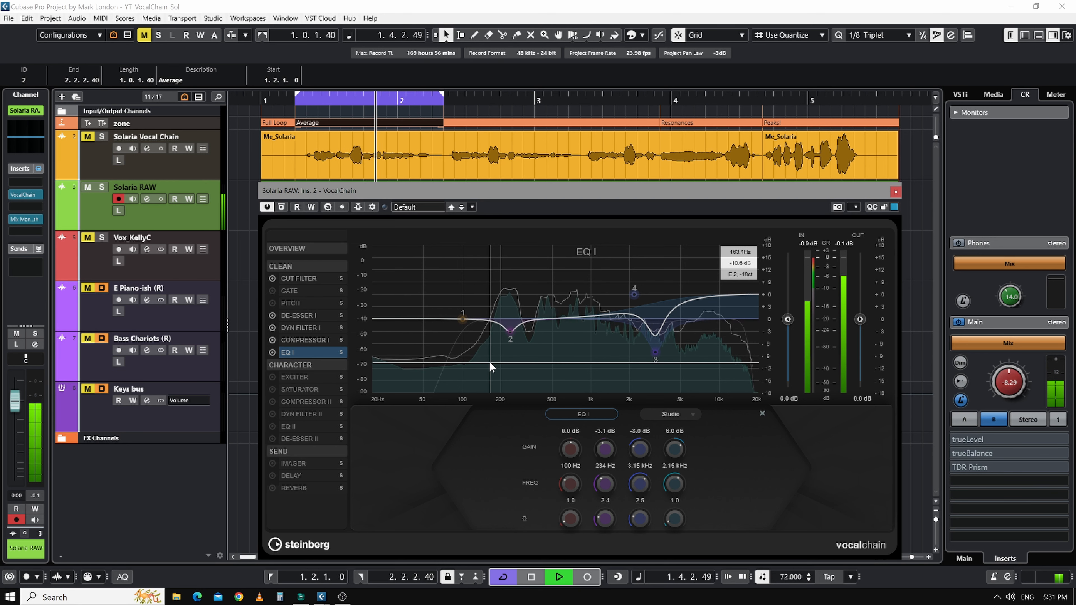
{"action": "key", "text": "space"}
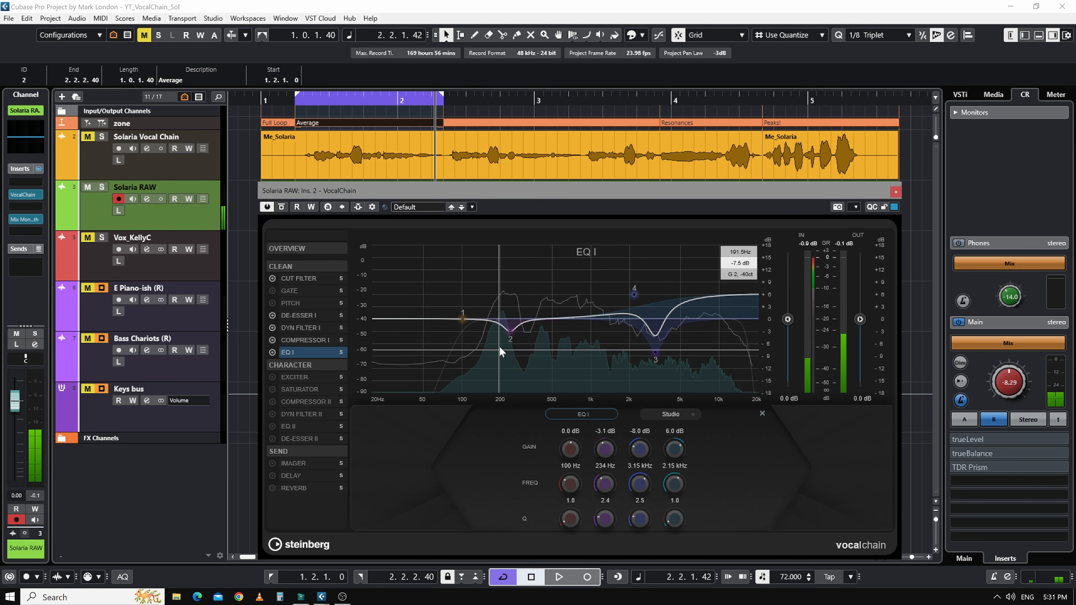
Enable the Exciter module and set its Amount to 0 % and Clarity to 100 %.
{"action": "left_click", "coordinate": [300, 382]}
{"action": "left_click", "coordinate": [272, 377]}
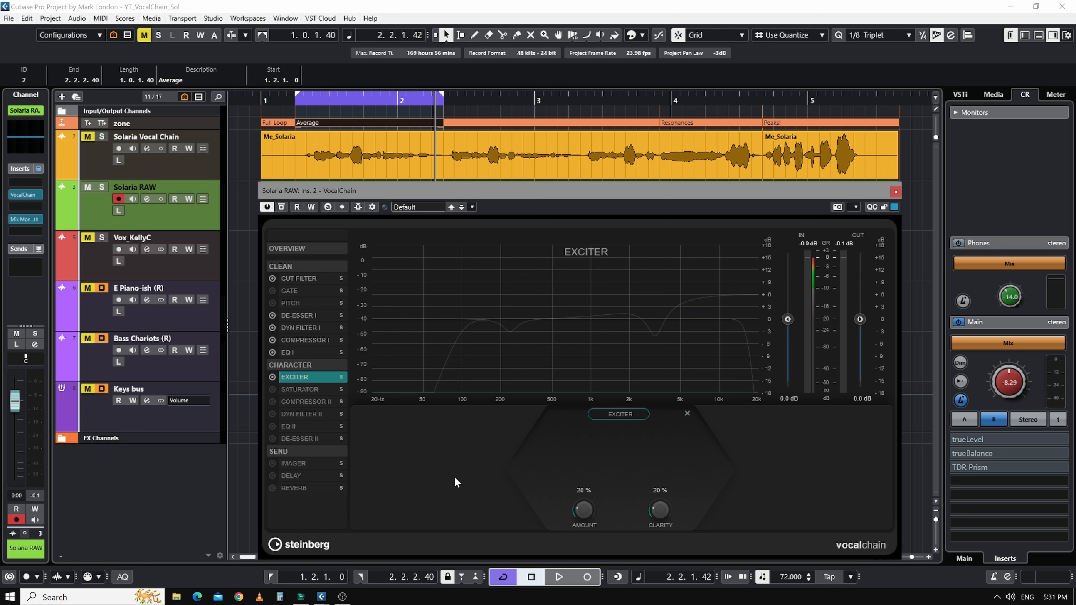
{"action": "left_click_drag", "start_coordinate": [659, 511], "coordinate": [652, 424]}
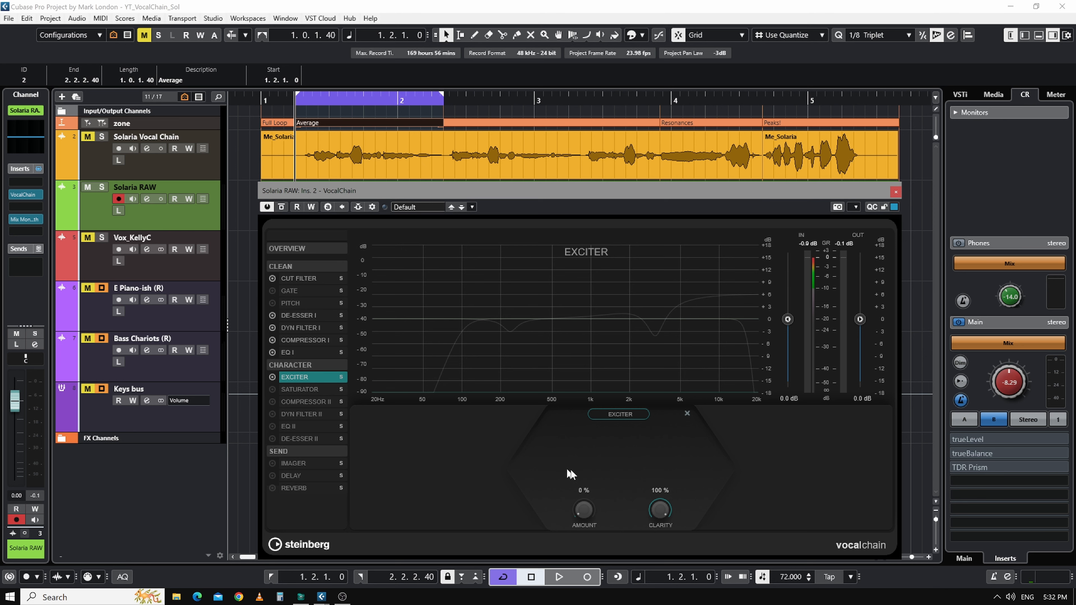
Audition the Exciter on the looped Average section and settle on 50 % for both Amount and Clarity.
{"action": "key", "text": "space"}
{"action": "mouse_move", "coordinate": [583, 512]}
{"action": "left_mouse_down"}
{"action": "mouse_move", "coordinate": [564, 358]}
{"action": "mouse_move", "coordinate": [555, 482]}
{"action": "mouse_move", "coordinate": [569, 526]}
{"action": "left_mouse_up"}
{"action": "left_click_drag", "start_coordinate": [662, 510], "coordinate": [653, 463]}
{"action": "left_click", "coordinate": [584, 510], "text": "ctrl"}
{"action": "left_click", "coordinate": [660, 509], "text": "ctrl"}
{"action": "key", "text": "space"}
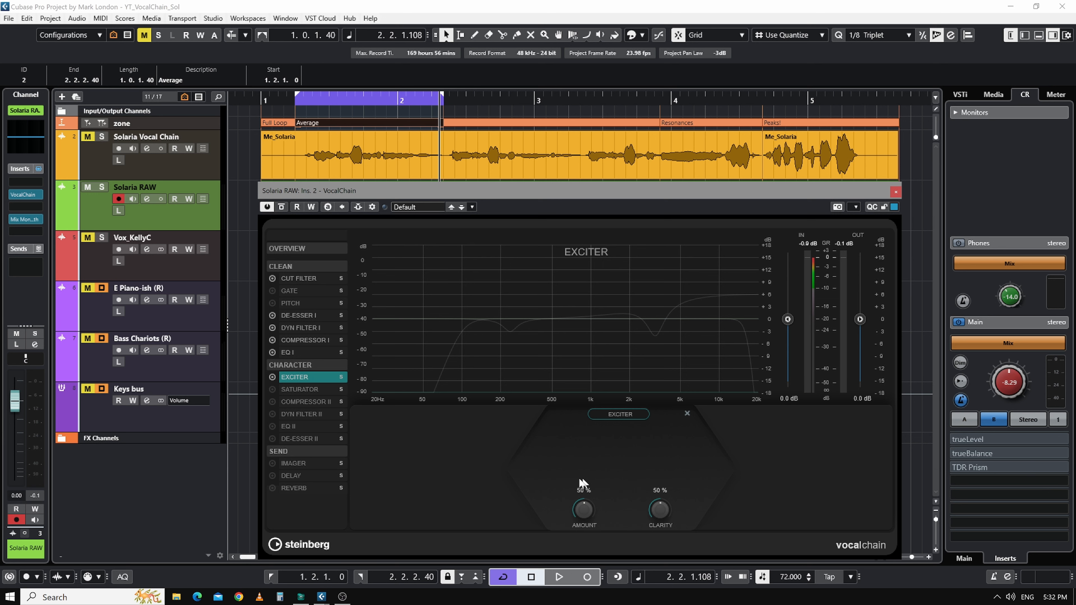
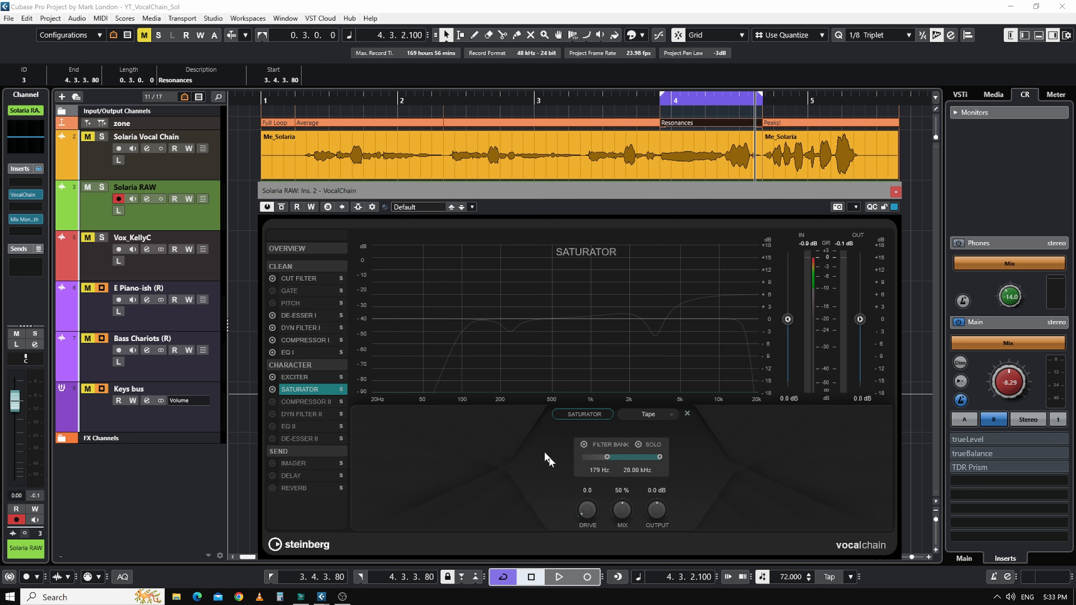
Narrow the Saturator's filter bank to 980 Hz–5.65 kHz while soloing it on the Resonances loop, then turn the solo off.
{"action": "mouse_move", "coordinate": [659, 457]}
{"action": "left_mouse_down"}
{"action": "mouse_move", "coordinate": [621, 457]}
{"action": "mouse_move", "coordinate": [648, 456]}
{"action": "left_mouse_up"}
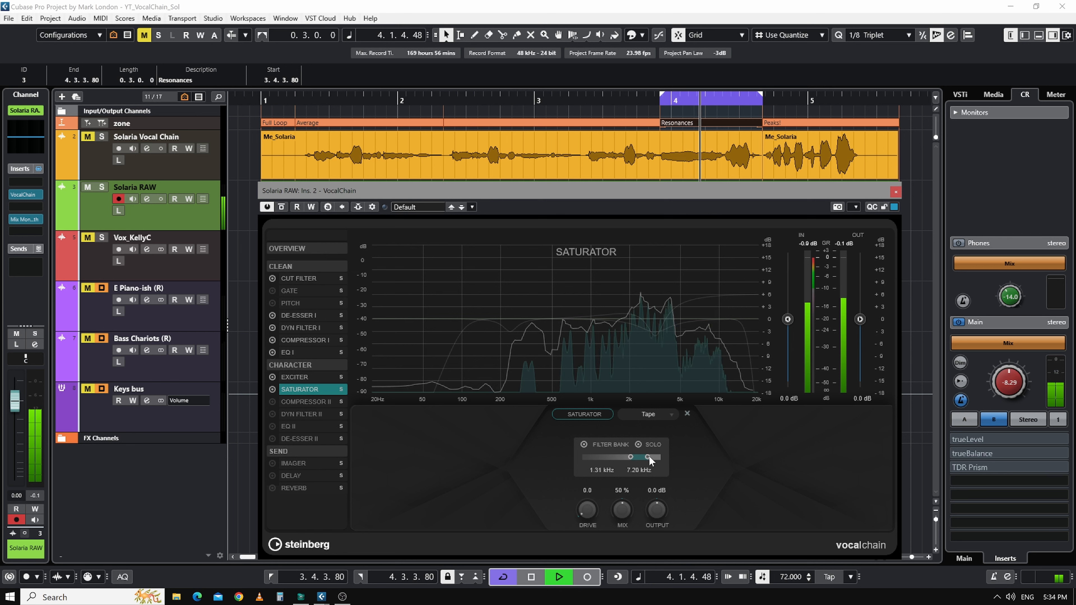
{"action": "key", "text": "space"}
{"action": "left_click_drag", "start_coordinate": [648, 457], "coordinate": [645, 458]}
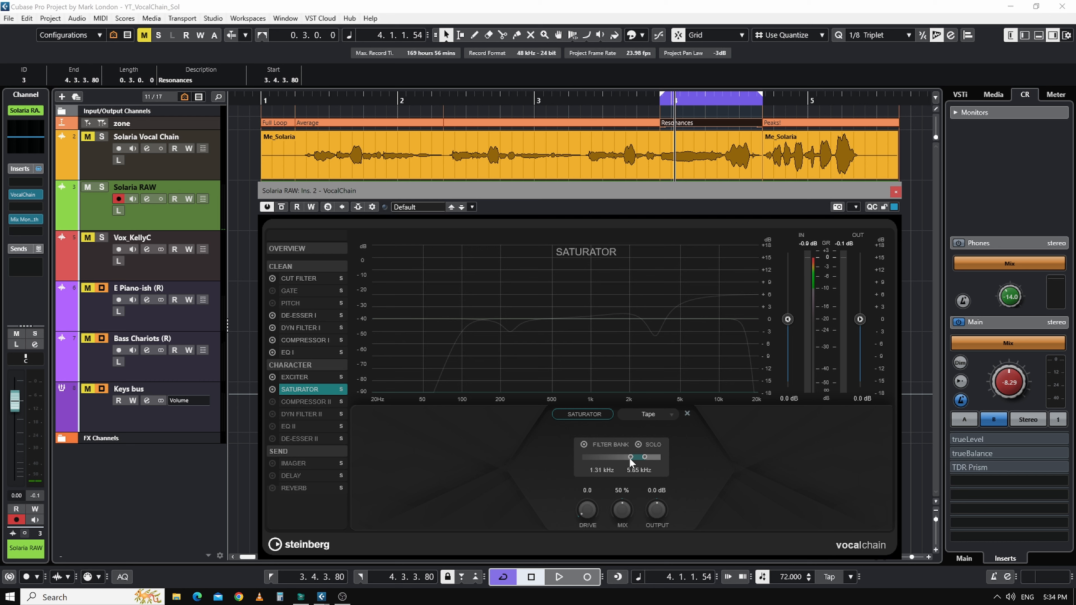
{"action": "key", "text": "space"}
{"action": "mouse_move", "coordinate": [630, 456]}
{"action": "left_mouse_down"}
{"action": "mouse_move", "coordinate": [615, 456]}
{"action": "mouse_move", "coordinate": [625, 456]}
{"action": "left_mouse_up"}
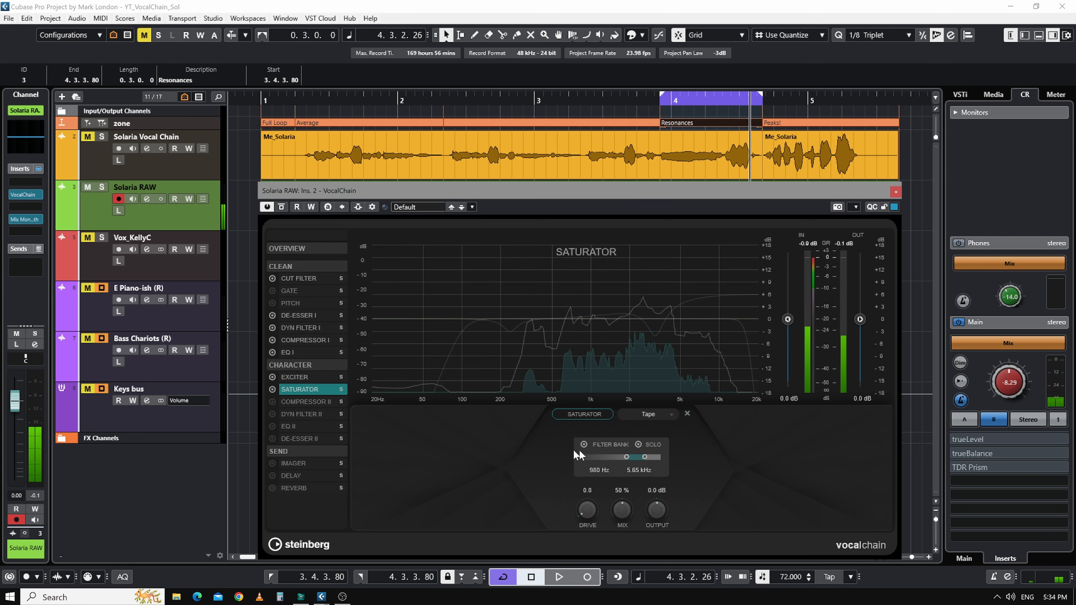
{"action": "left_click", "coordinate": [637, 444]}
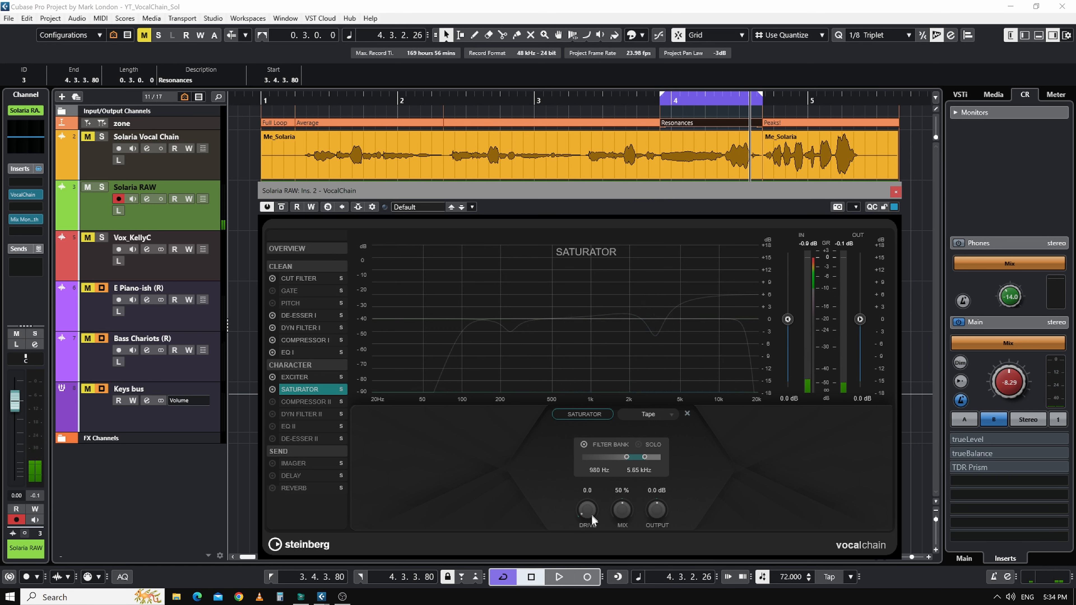
Try heavy Tape saturation during playback, with Drive up to 20.0 and Mix up to 100 %, easing back to 17.6 and 74 %.
{"action": "left_click", "coordinate": [651, 418]}
{"action": "key", "text": "space"}
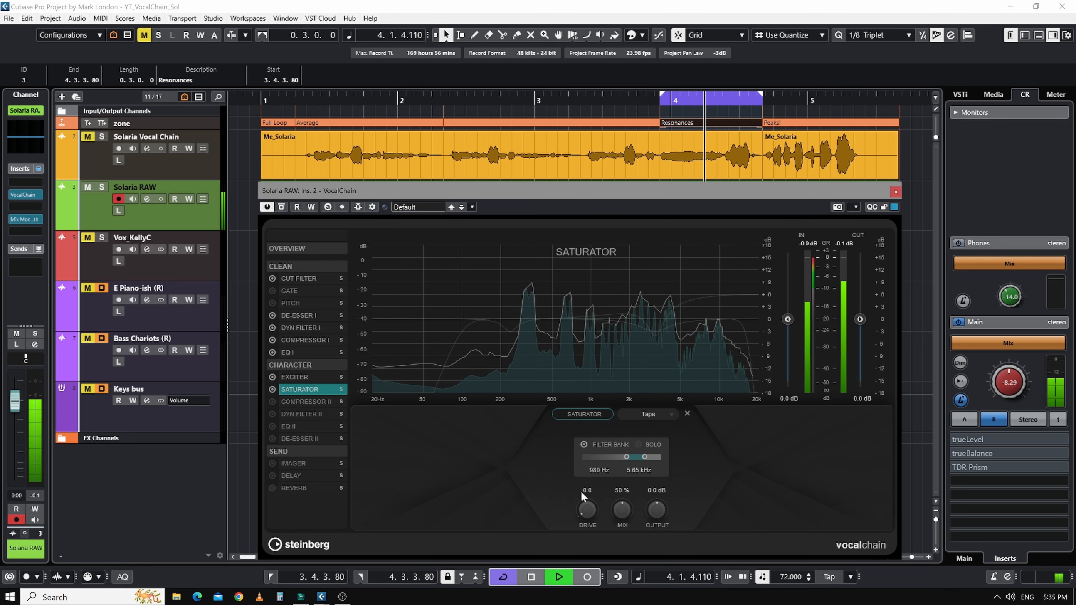
{"action": "left_click_drag", "start_coordinate": [585, 511], "coordinate": [566, 361]}
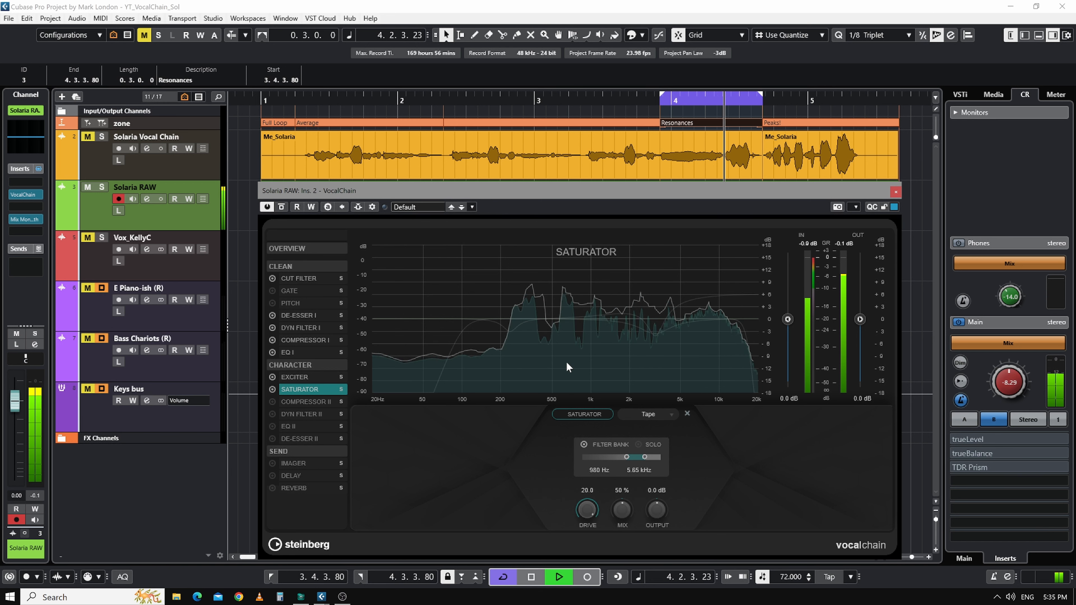
{"action": "left_click_drag", "start_coordinate": [621, 512], "coordinate": [620, 384]}
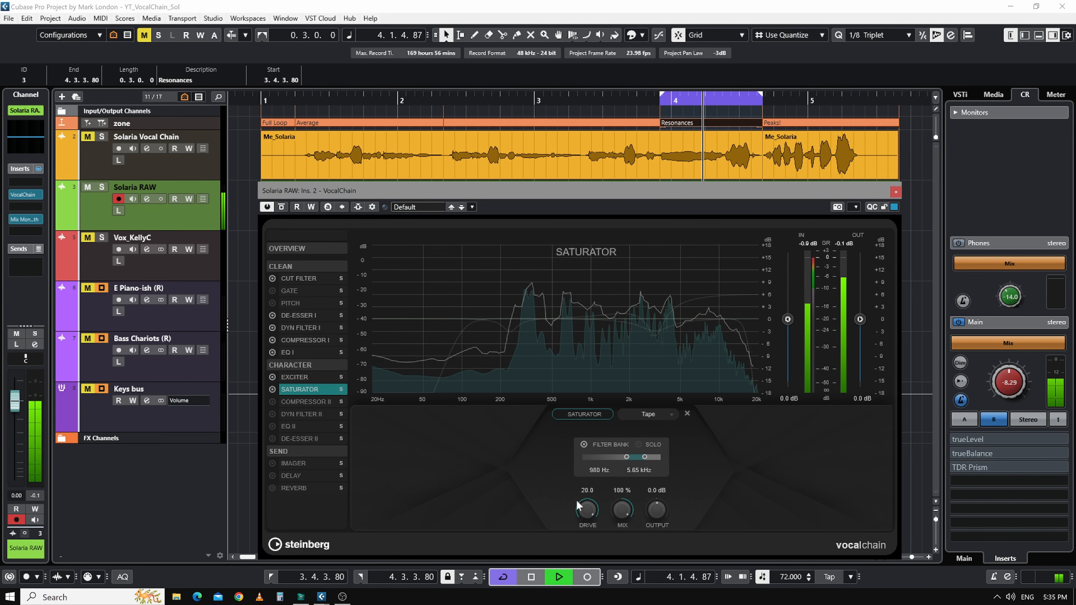
{"action": "left_click_drag", "start_coordinate": [592, 513], "coordinate": [618, 532]}
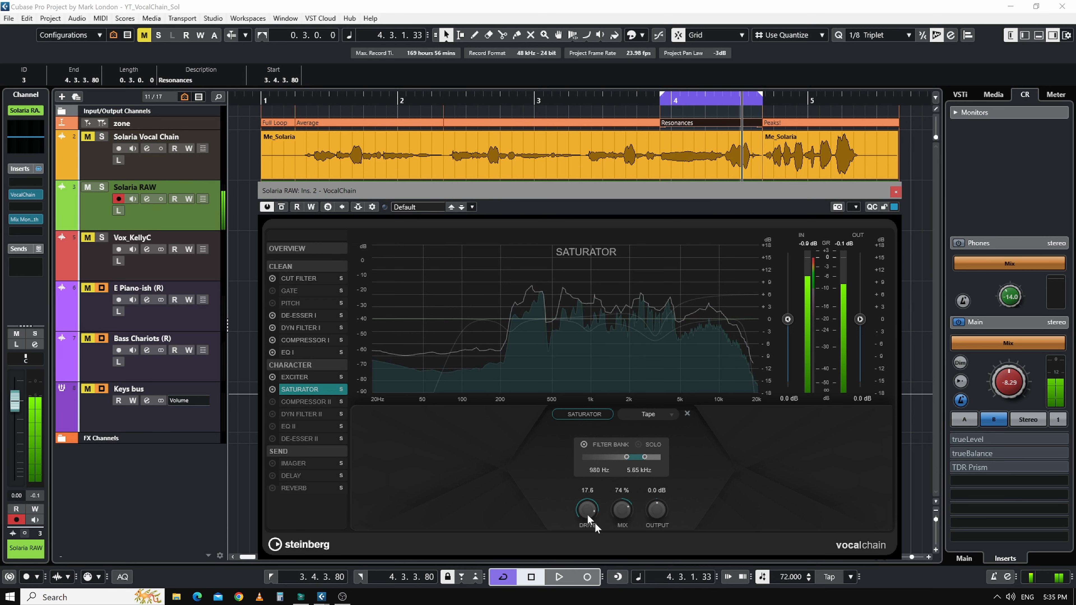
{"action": "key", "text": "KP_1"}
Enable Compressor II and change its model to Vox Comp.
{"action": "left_click", "coordinate": [291, 401]}
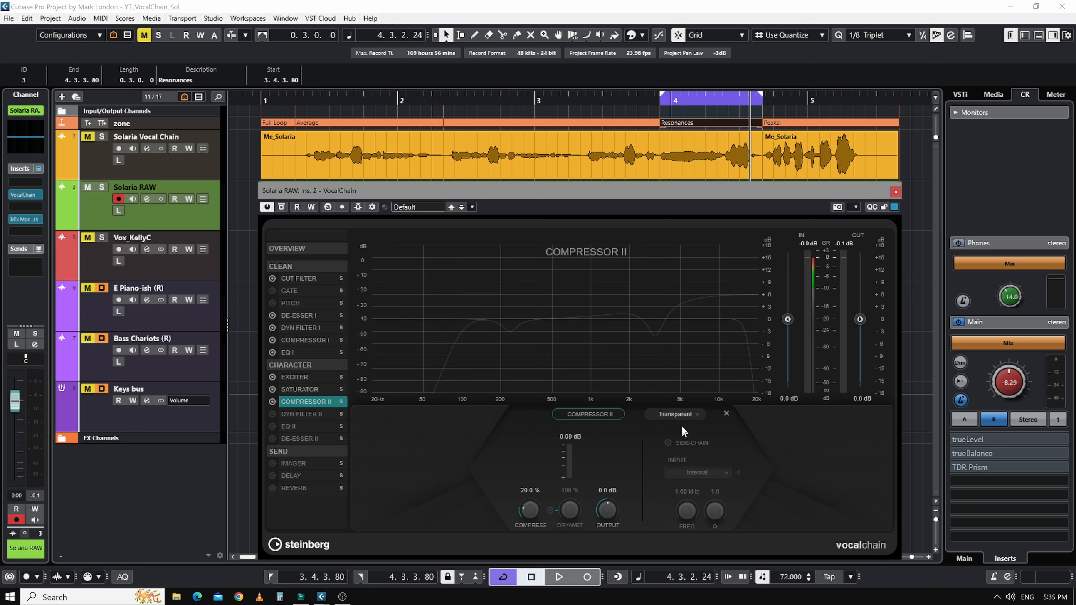
{"action": "left_click", "coordinate": [677, 415]}
{"action": "left_click", "coordinate": [678, 439]}
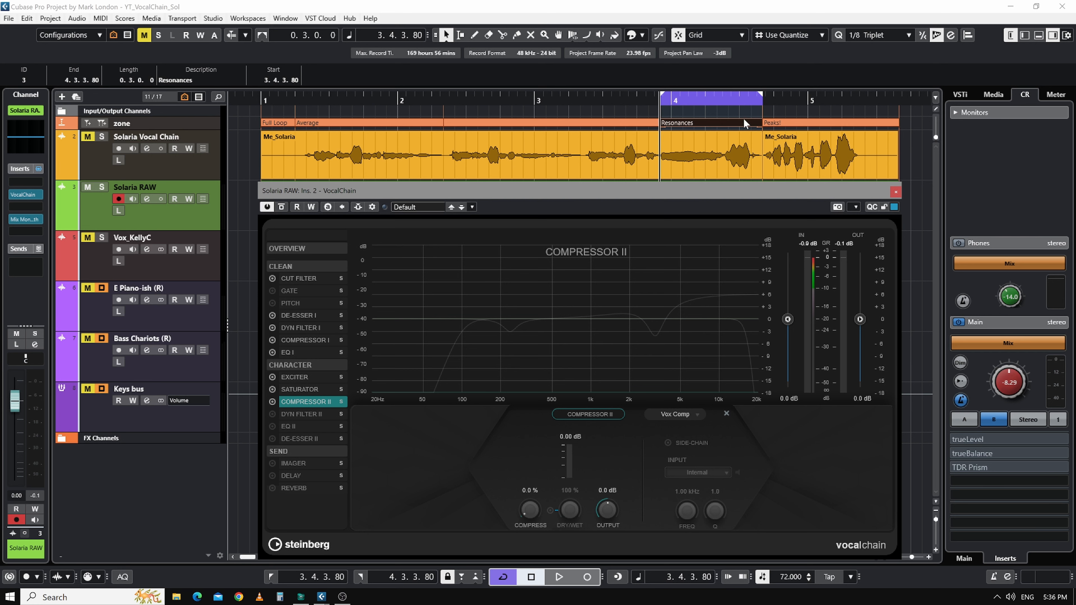
Extend the loop from Resonances through most of the Peaks! section and set Compressor II's Compress to 25 % during playback.
{"action": "left_click_drag", "start_coordinate": [763, 99], "coordinate": [866, 114]}
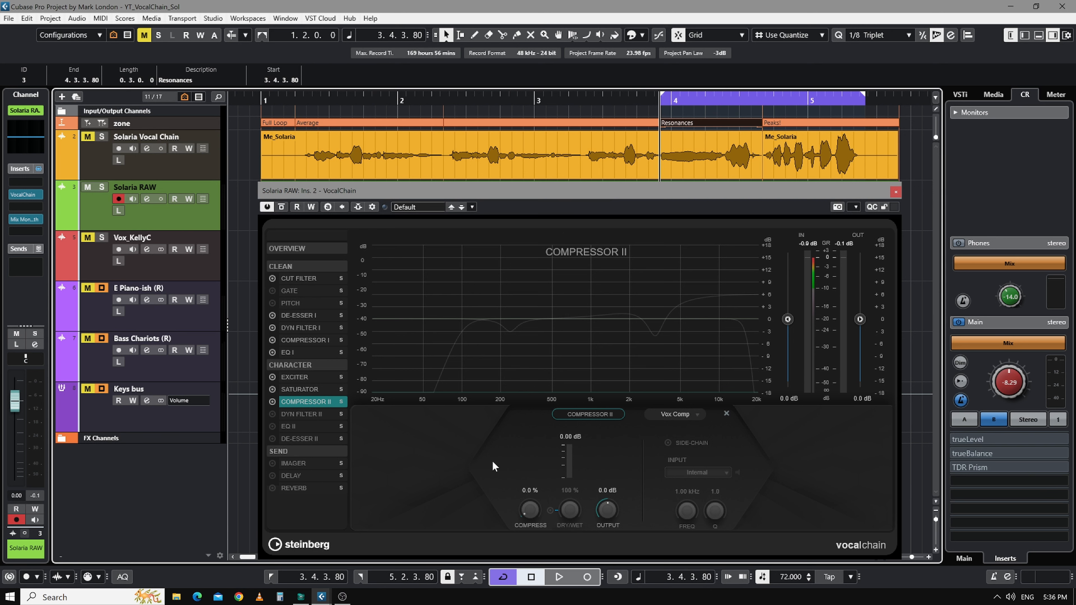
{"action": "key", "text": "space"}
{"action": "left_click_drag", "start_coordinate": [528, 509], "coordinate": [518, 477]}
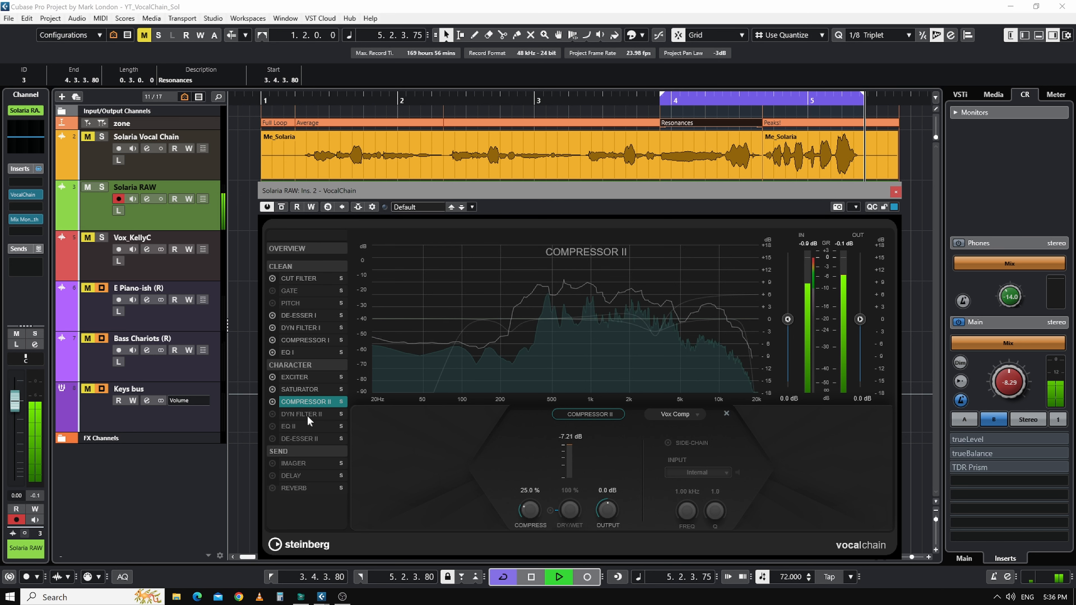
Reduce the Saturator to a Drive of 6.0 with Mix at 50 %, adjusting it by ear on the extended loop.
{"action": "left_click", "coordinate": [300, 390]}
{"action": "left_click_drag", "start_coordinate": [588, 533], "coordinate": [585, 544]}
{"action": "left_click_drag", "start_coordinate": [622, 512], "coordinate": [595, 507]}
{"action": "key", "text": "space"}
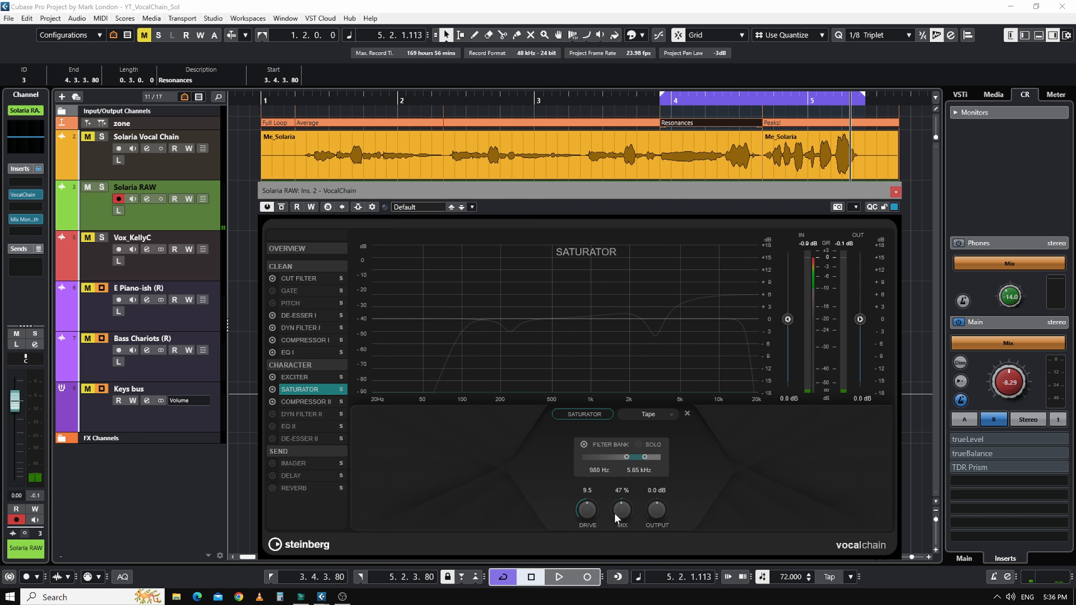
{"action": "key", "text": "Return"}
{"action": "key", "text": "space"}
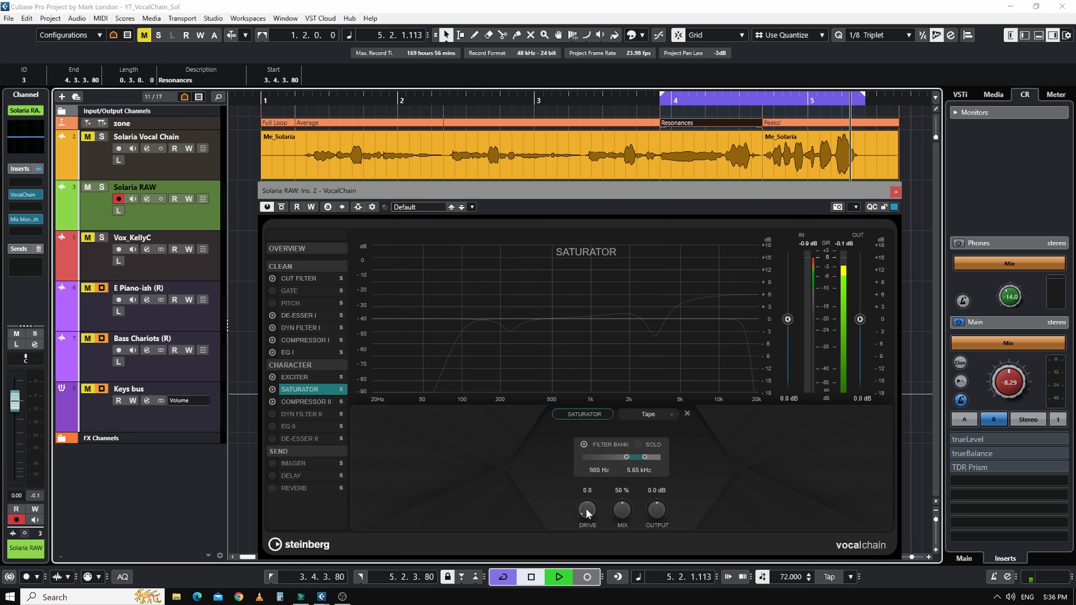
{"action": "scroll", "coordinate": [585, 509], "scroll_direction": "up", "scroll_amount": 2}
{"action": "left_click_drag", "start_coordinate": [586, 511], "coordinate": [580, 469]}
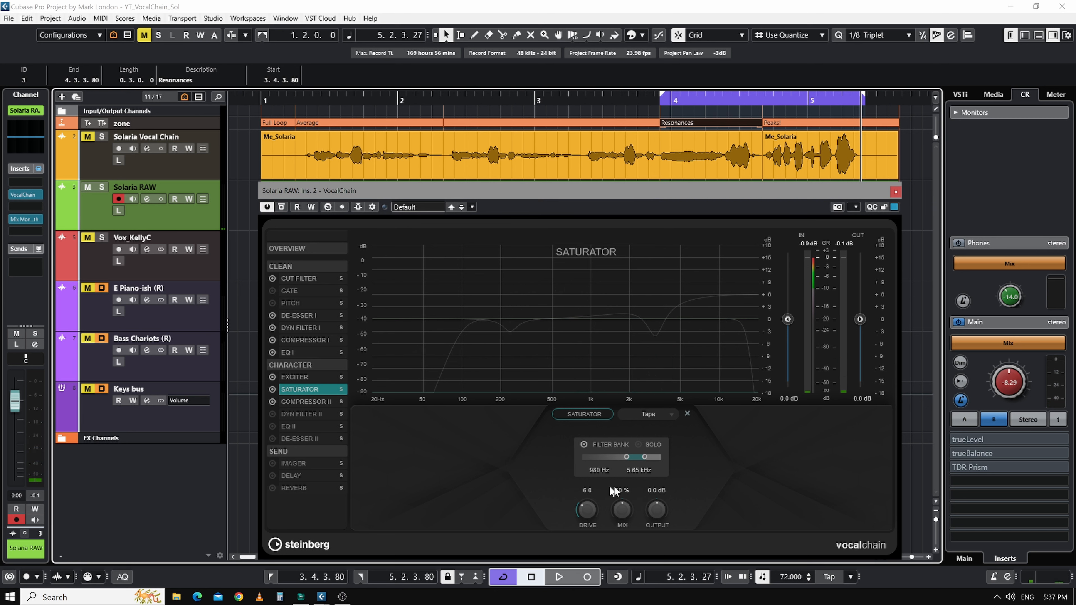
Set Compressor II's Output to -6.0 dB and its Compress amount to 35 % while playing the loop.
{"action": "left_click", "coordinate": [304, 403]}
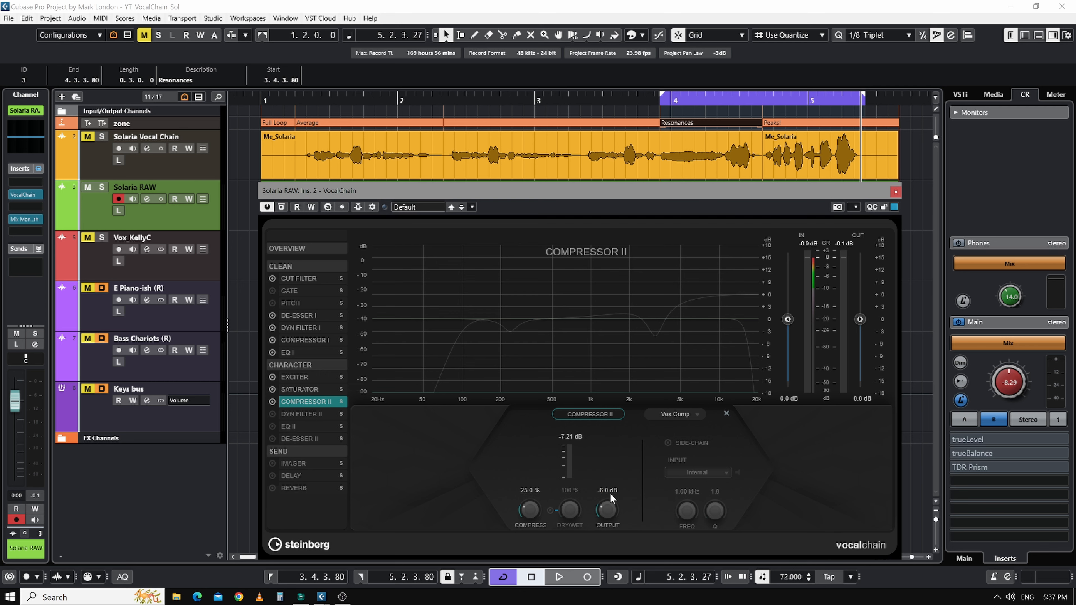
{"action": "key", "text": "space"}
{"action": "left_click_drag", "start_coordinate": [531, 509], "coordinate": [519, 489]}
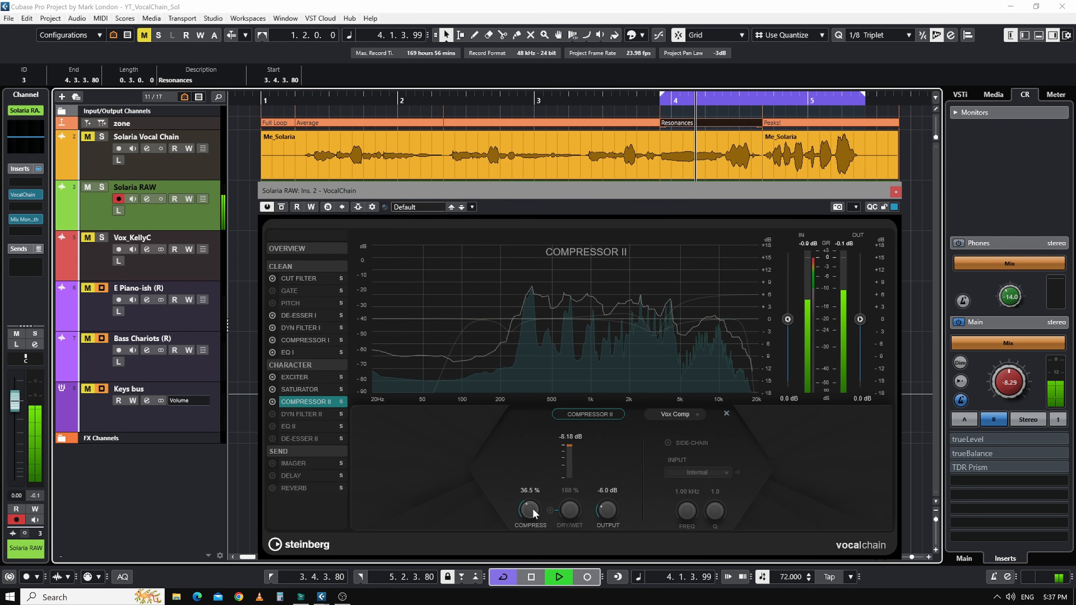
{"action": "left_click", "coordinate": [531, 493]}
{"action": "type", "text": "35"}
{"action": "key", "text": "Return"}
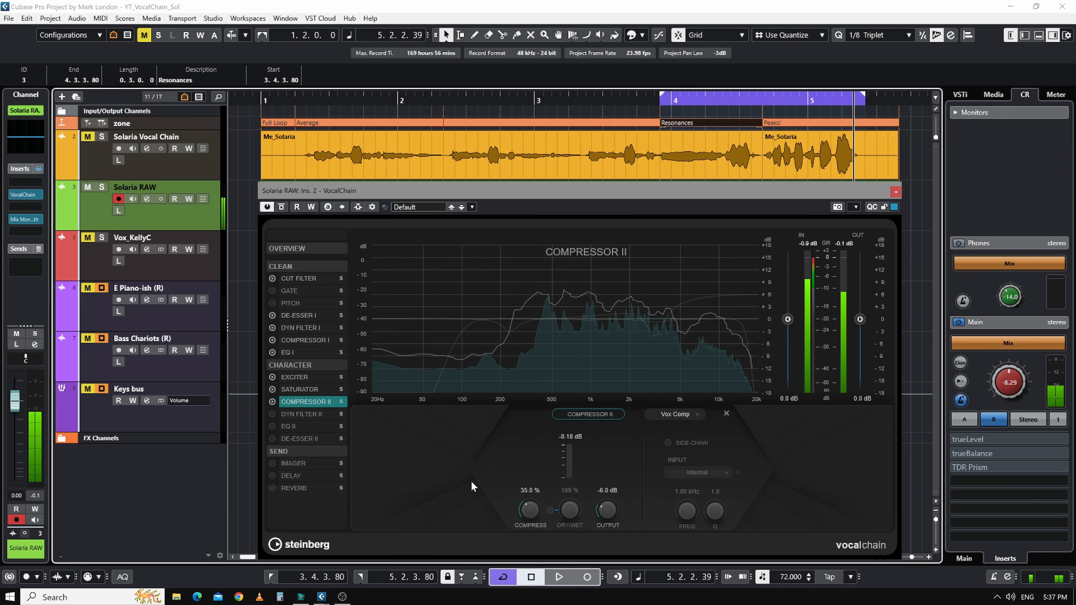
Activate Compressor II's Dry/Wet mix and sweep it up from 0 % to 100 %, then back to 85 %, during playback.
{"action": "left_click", "coordinate": [550, 511]}
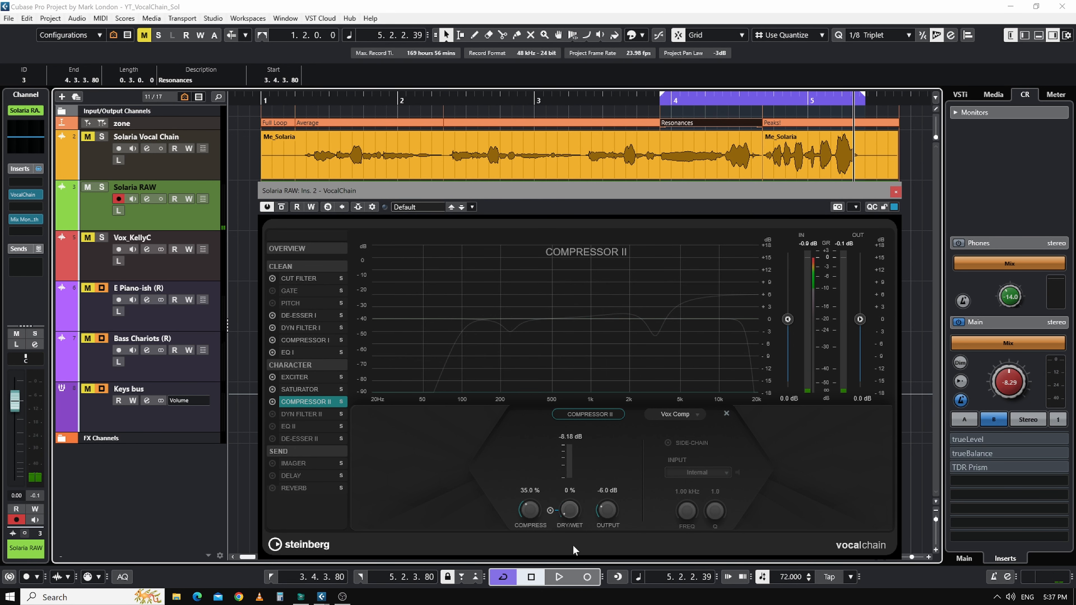
{"action": "key", "text": "space"}
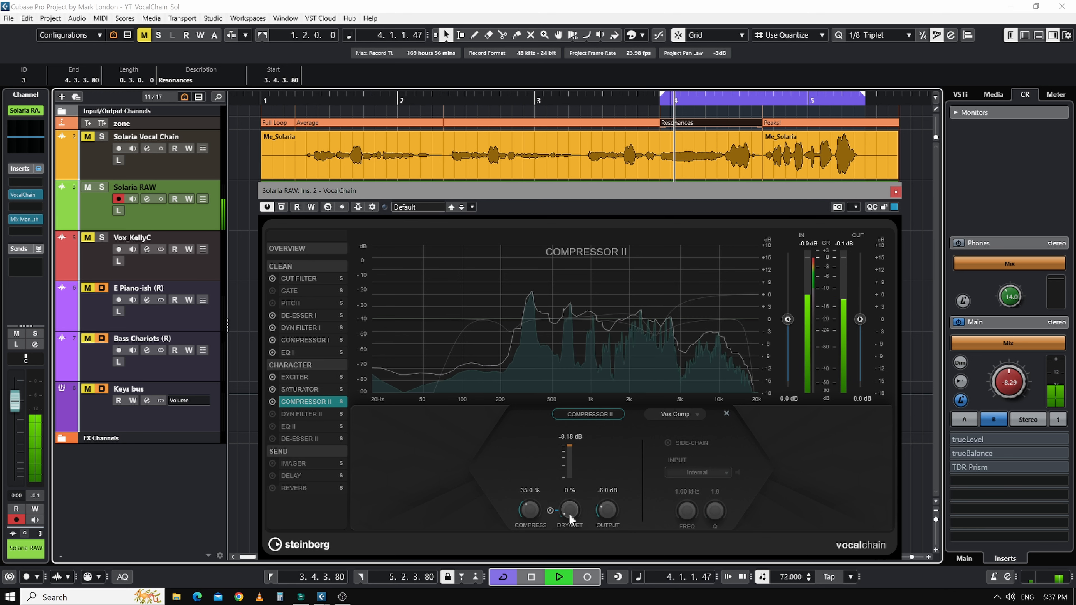
{"action": "left_click_drag", "start_coordinate": [568, 511], "coordinate": [563, 356]}
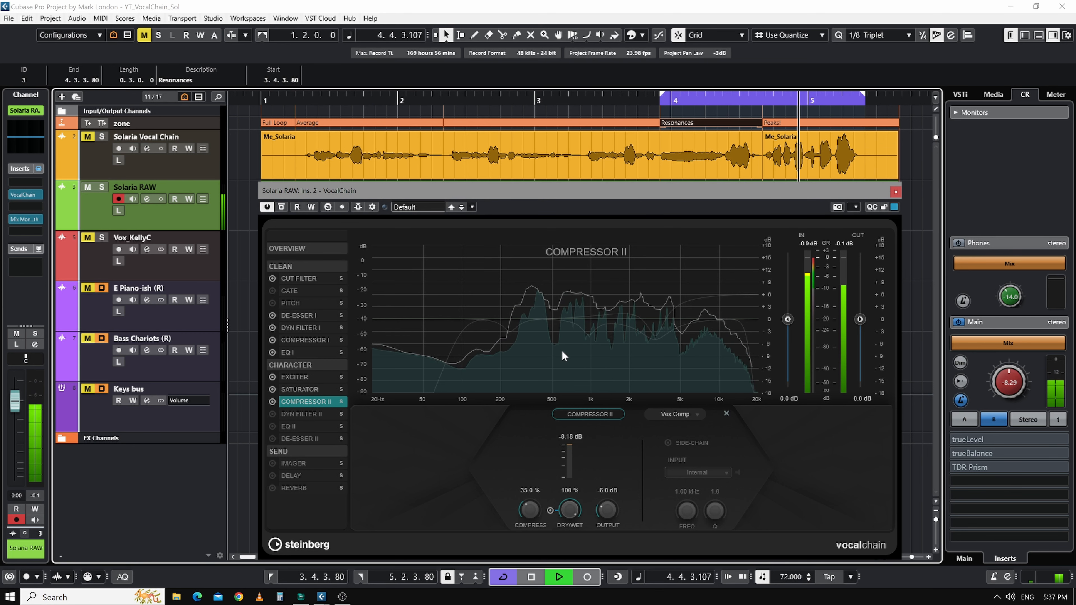
{"action": "left_click_drag", "start_coordinate": [563, 352], "coordinate": [562, 409]}
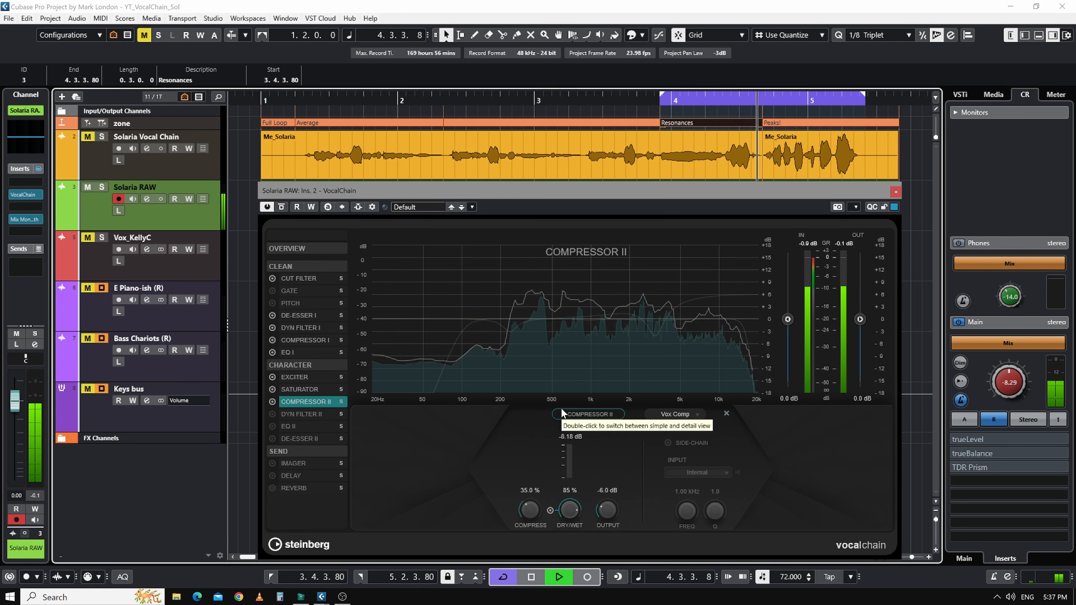
Raise Compressor II's Compress amount to 50 % while the loop plays.
{"action": "left_click_drag", "start_coordinate": [529, 511], "coordinate": [529, 491]}
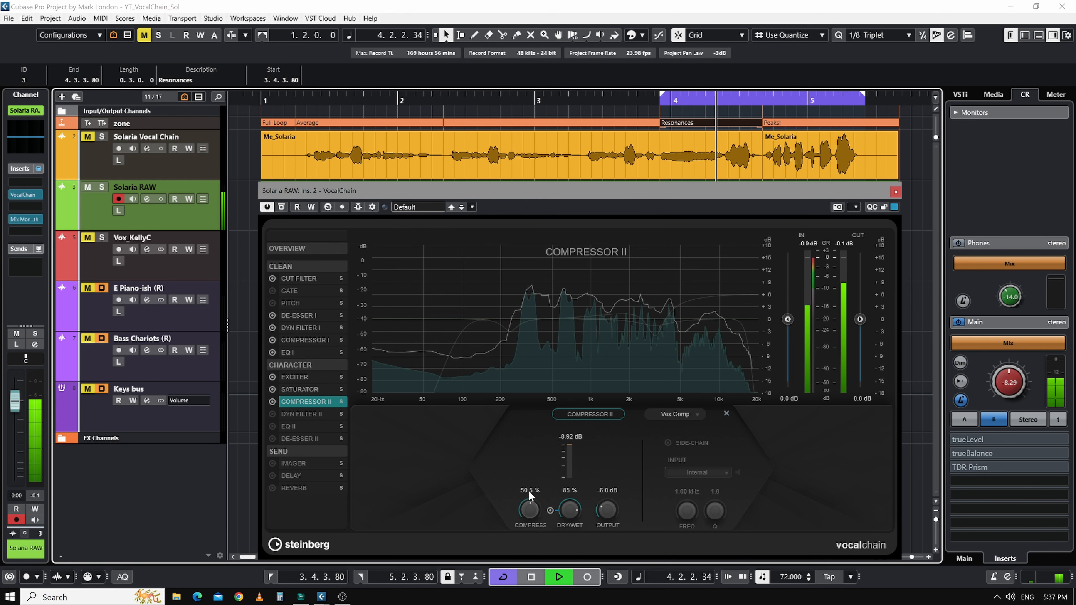
{"action": "double_click", "coordinate": [531, 489]}
{"action": "type", "text": "50"}
{"action": "key", "text": "Return"}
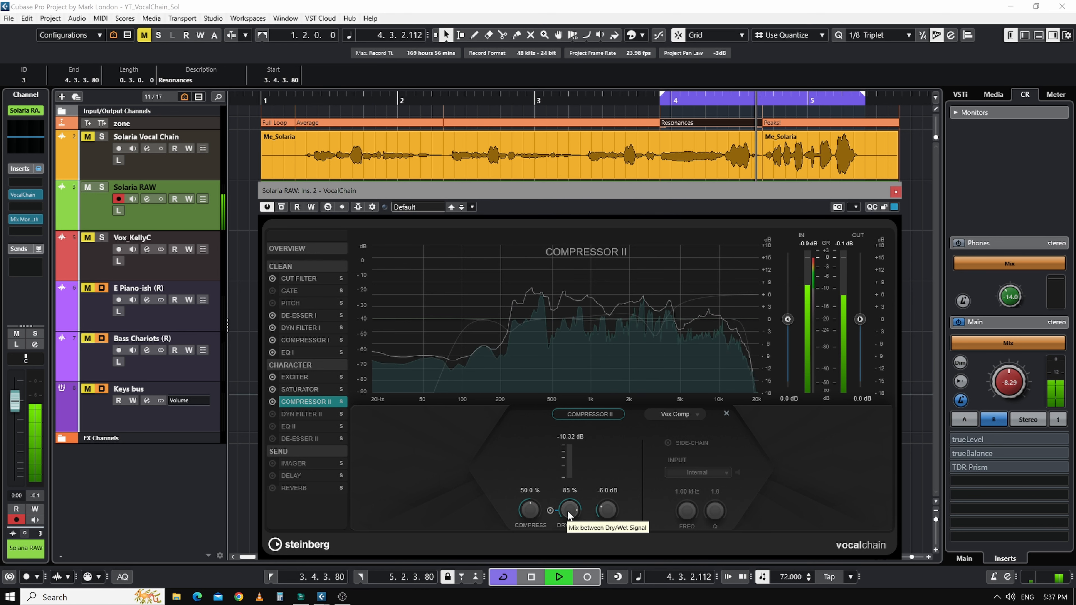
Set Compressor II's Dry/Wet mix to 75 % and compare the looped vocal with the module bypassed and active.
{"action": "key", "text": "space"}
{"action": "double_click", "coordinate": [570, 490]}
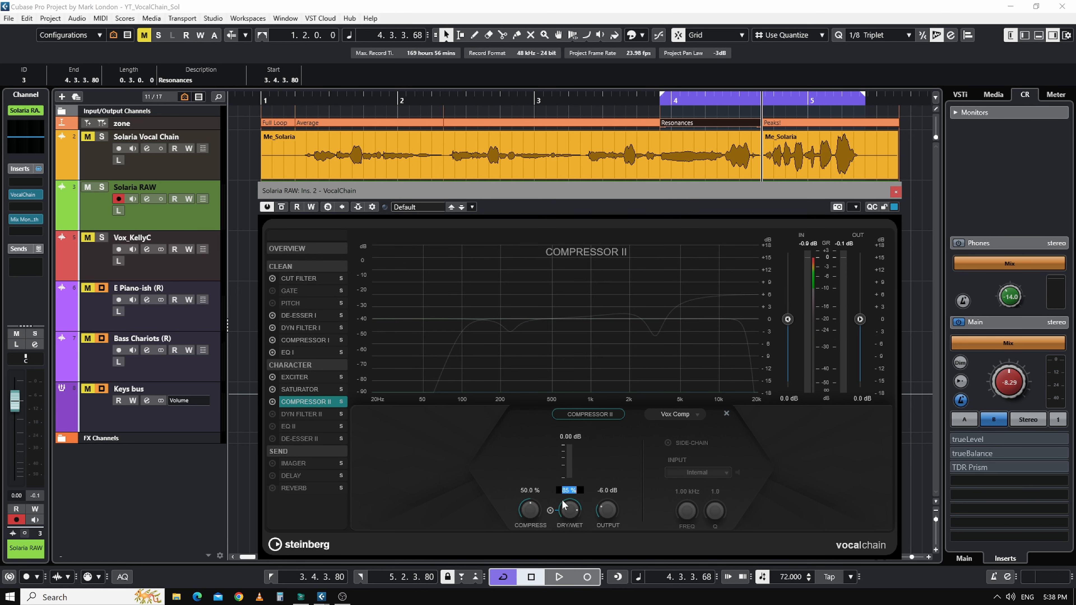
{"action": "type", "text": "7"}
{"action": "left_click", "coordinate": [558, 414]}
{"action": "key", "text": "space"}
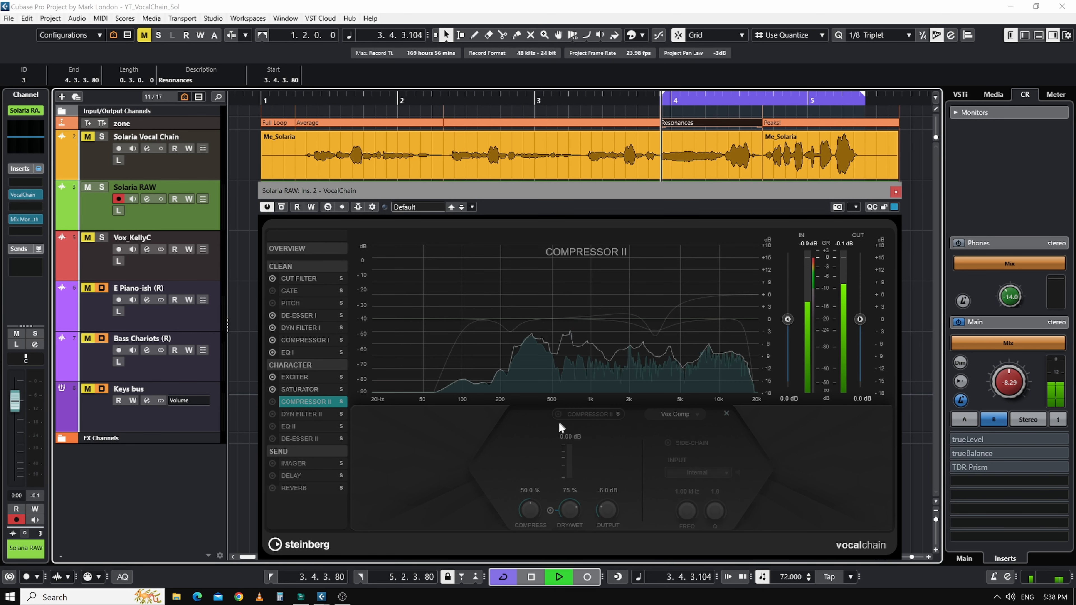
{"action": "left_click", "coordinate": [558, 414]}
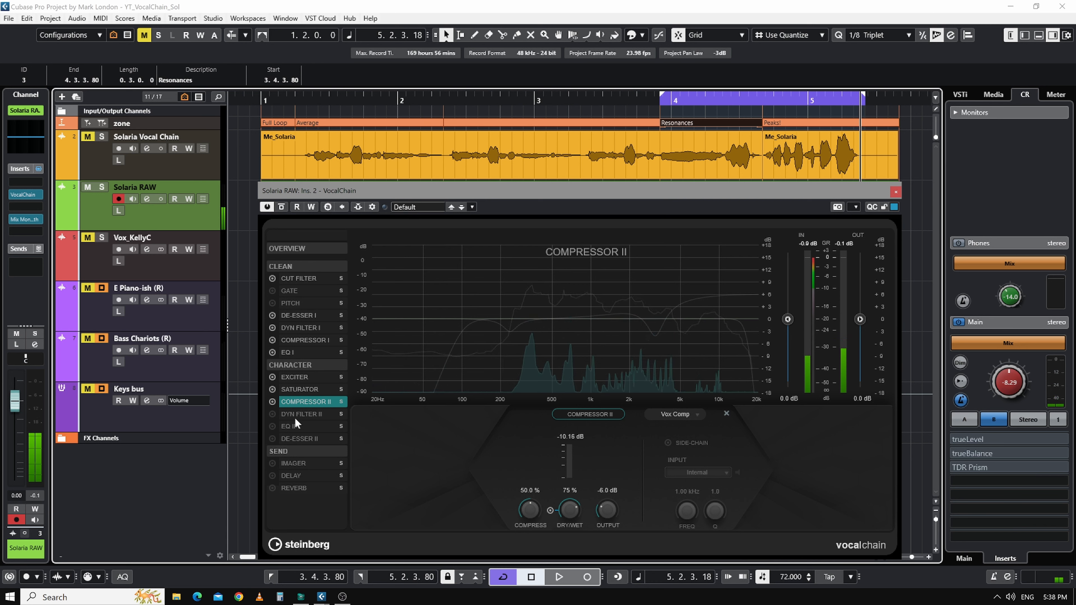
Enable Dyn Filter II with its default settings and audition it on the loop.
{"action": "left_click", "coordinate": [302, 415]}
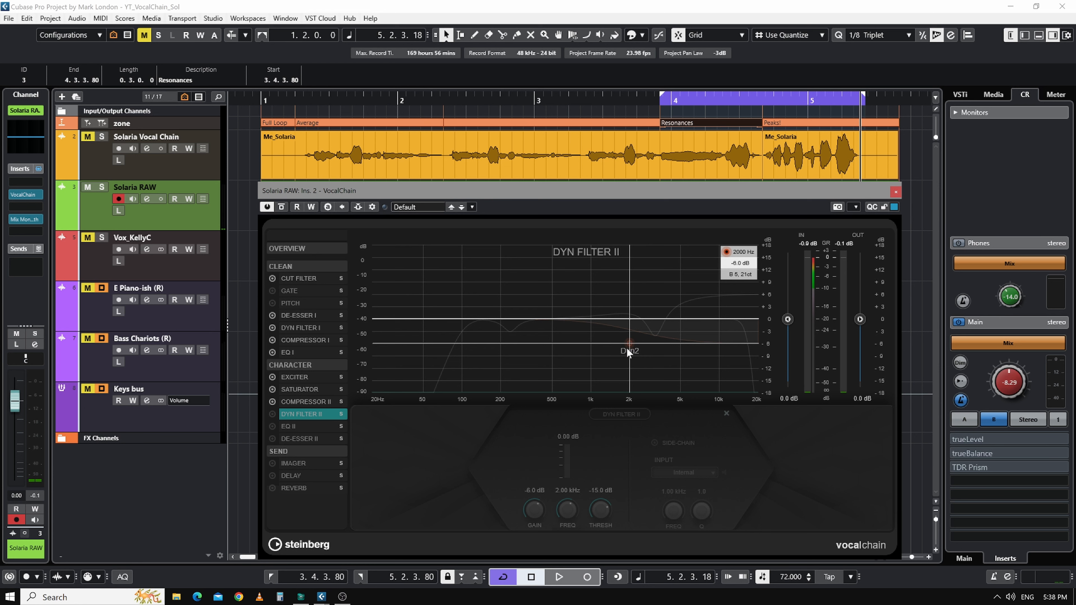
{"action": "left_click", "coordinate": [273, 413]}
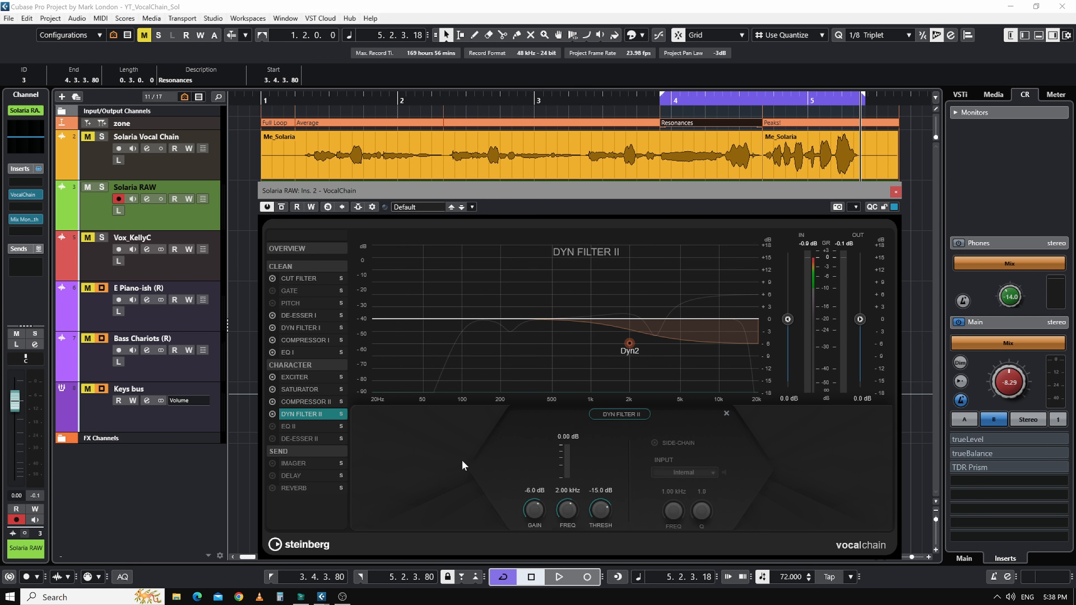
{"action": "key", "text": "space"}
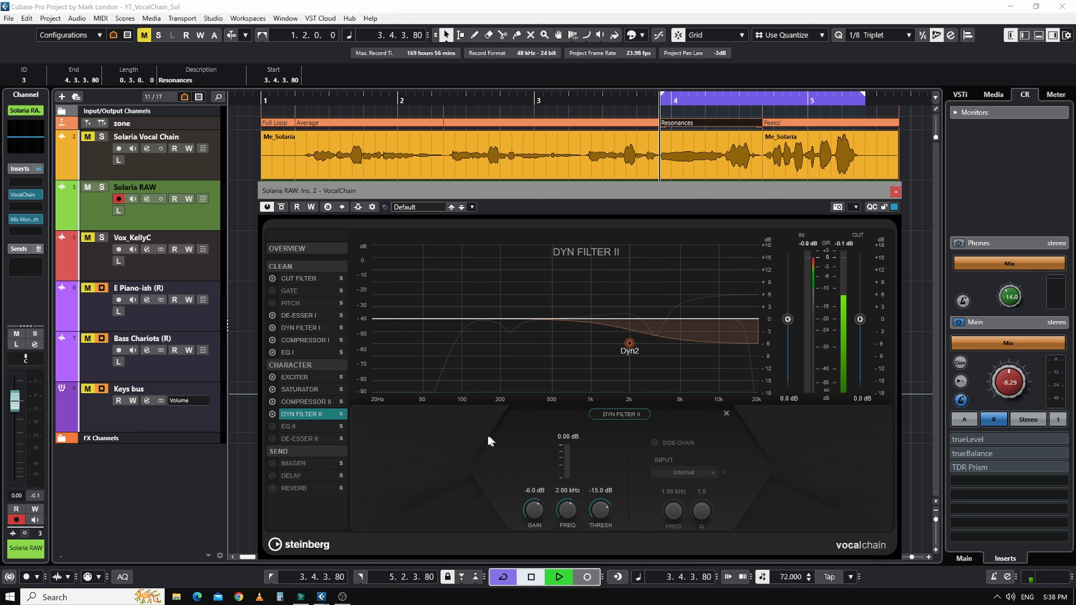
{"action": "key", "text": "space"}
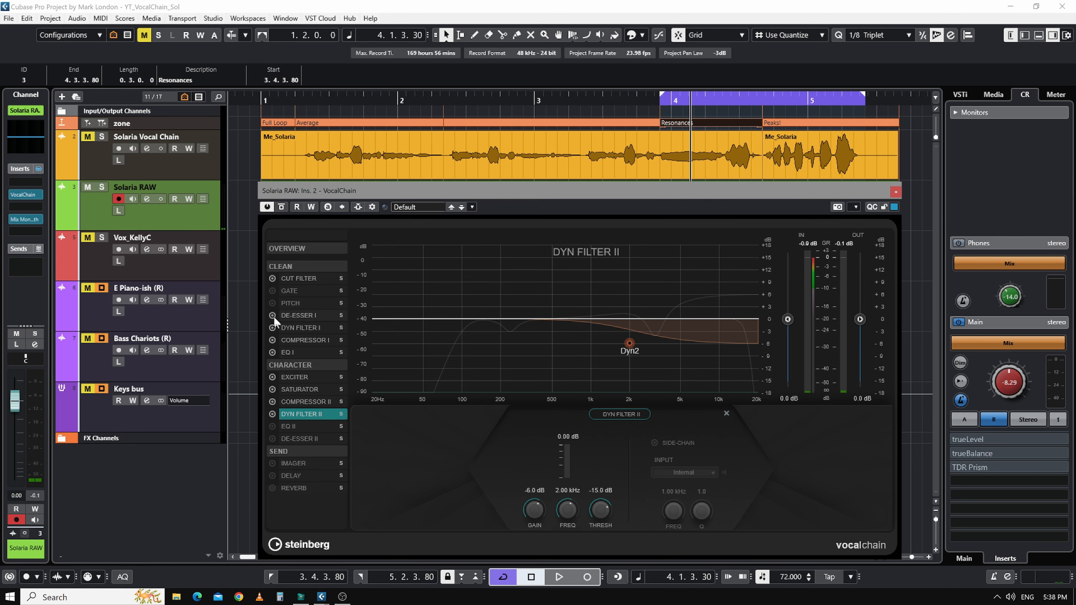
Set Dyn Filter II to a gain of -8.3 dB, a frequency of 1.71 kHz and a threshold of -31.8 dB while auditioning.
{"action": "left_click", "coordinate": [294, 329]}
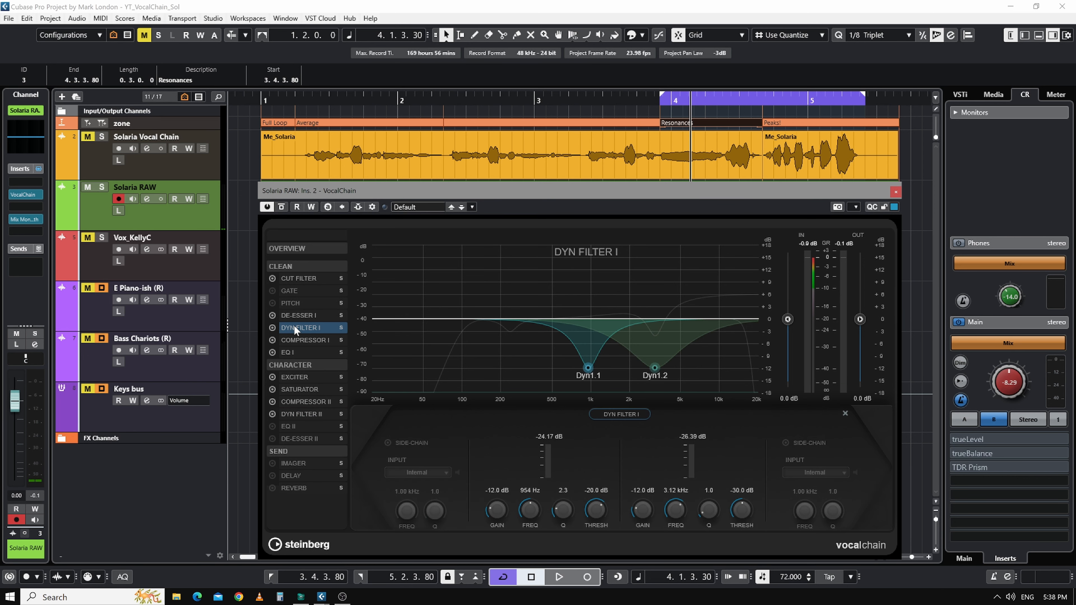
{"action": "left_click", "coordinate": [297, 415]}
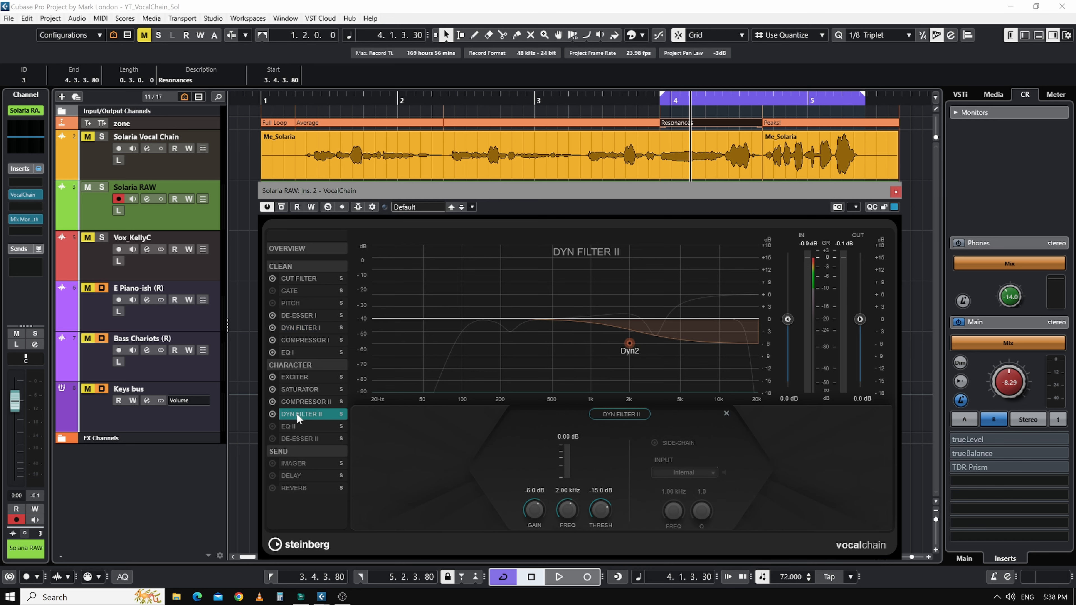
{"action": "left_click_drag", "start_coordinate": [628, 368], "coordinate": [626, 345]}
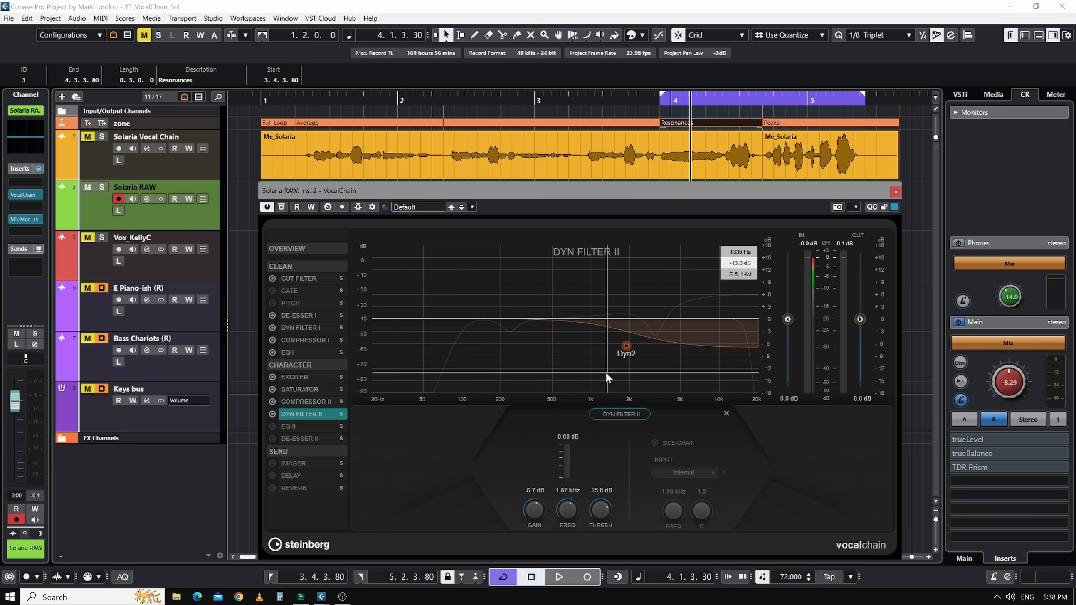
{"action": "key", "text": "space"}
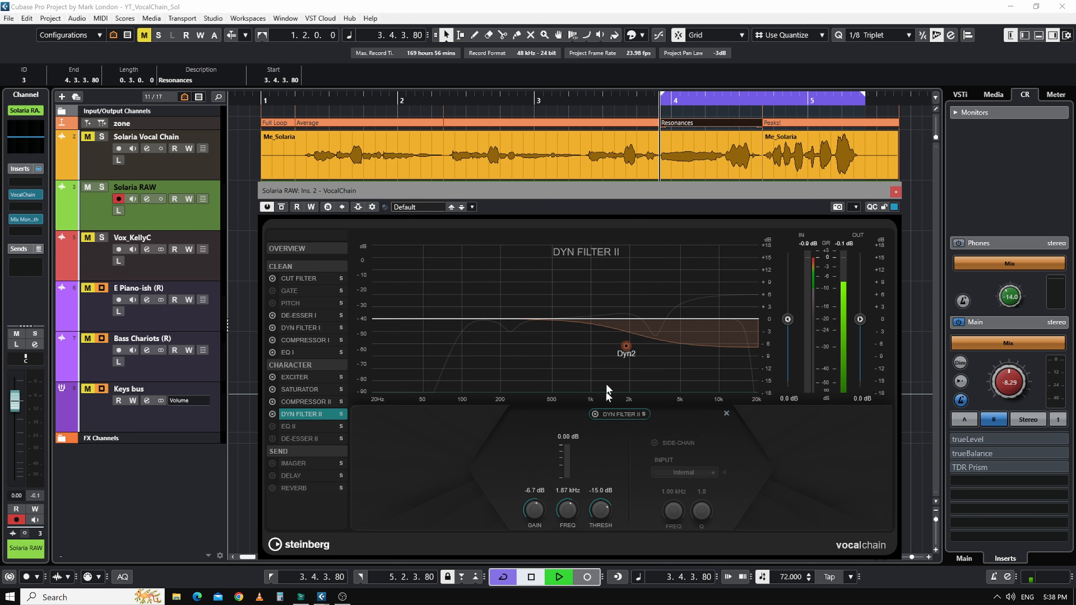
{"action": "left_click_drag", "start_coordinate": [626, 345], "coordinate": [621, 352]}
{"action": "mouse_move", "coordinate": [600, 510]}
{"action": "left_mouse_down"}
{"action": "mouse_move", "coordinate": [597, 546]}
{"action": "mouse_move", "coordinate": [596, 523]}
{"action": "left_mouse_up"}
{"action": "key", "text": "space"}
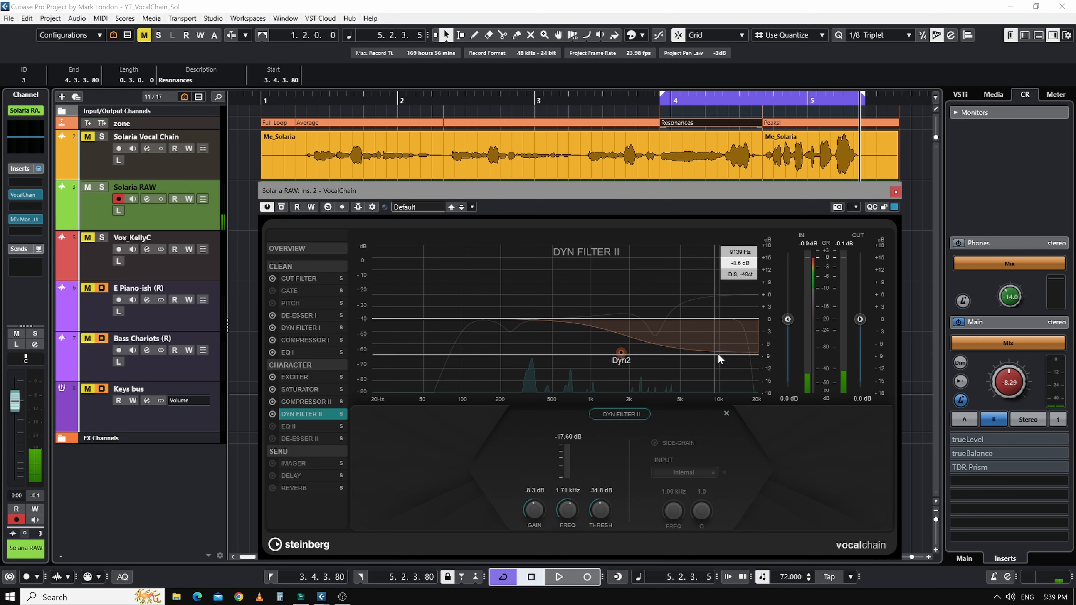
Deactivate Dyn Filter I, replay the loop and set Dyn Filter II's gain to -6.0 dB and threshold to -31.8 dB.
{"action": "left_click", "coordinate": [271, 327]}
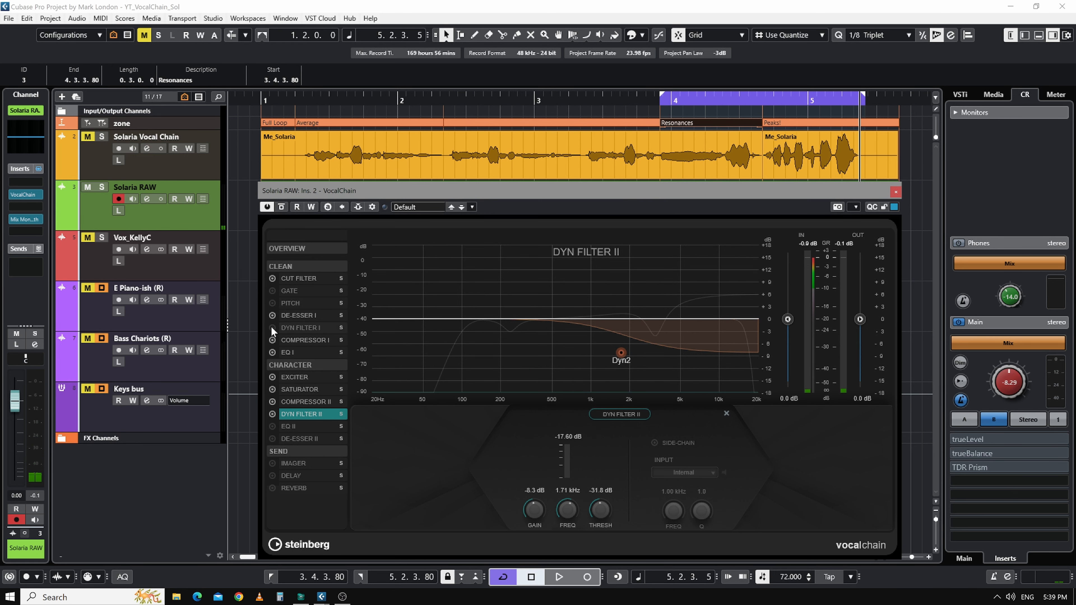
{"action": "key", "text": "KP_1"}
{"action": "key", "text": "space"}
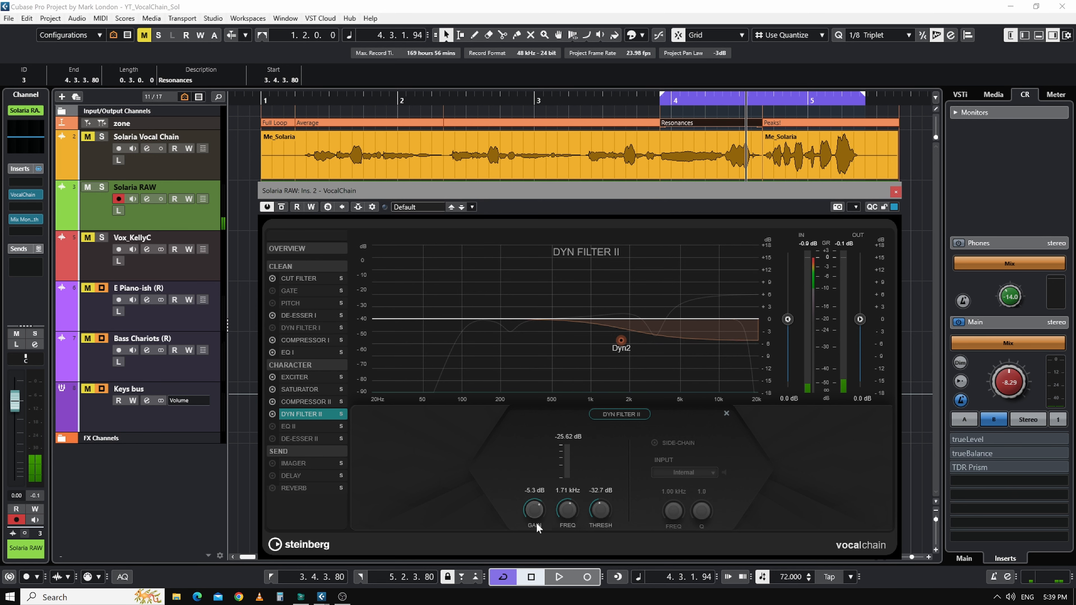
{"action": "left_click_drag", "start_coordinate": [537, 523], "coordinate": [535, 528]}
{"action": "key", "text": "space"}
{"action": "mouse_move", "coordinate": [598, 511]}
{"action": "left_mouse_down"}
{"action": "mouse_move", "coordinate": [599, 499]}
{"action": "mouse_move", "coordinate": [599, 511]}
{"action": "left_mouse_up"}
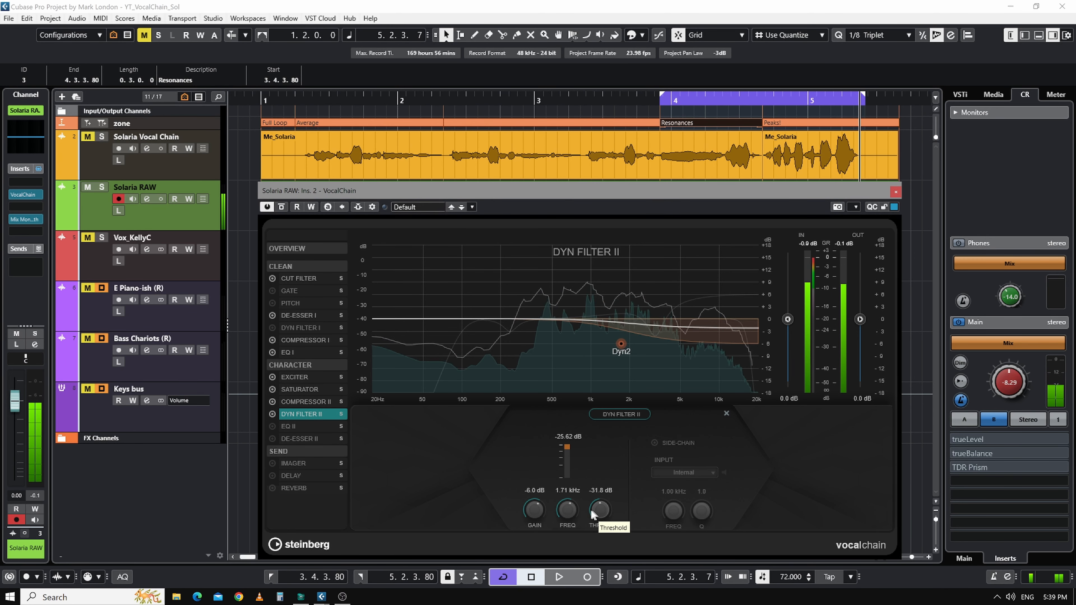
Enable EQ II and cut its band 2 by 2.6 dB at 357 Hz while the Average zone loops.
{"action": "left_click", "coordinate": [286, 427]}
{"action": "left_click", "coordinate": [273, 427]}
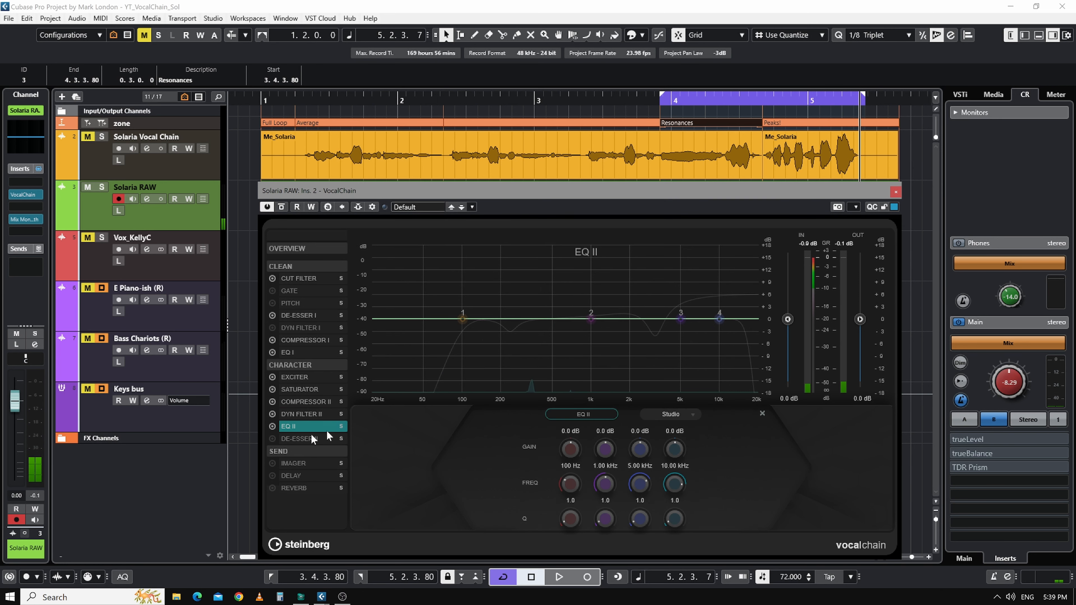
{"action": "key", "text": "space"}
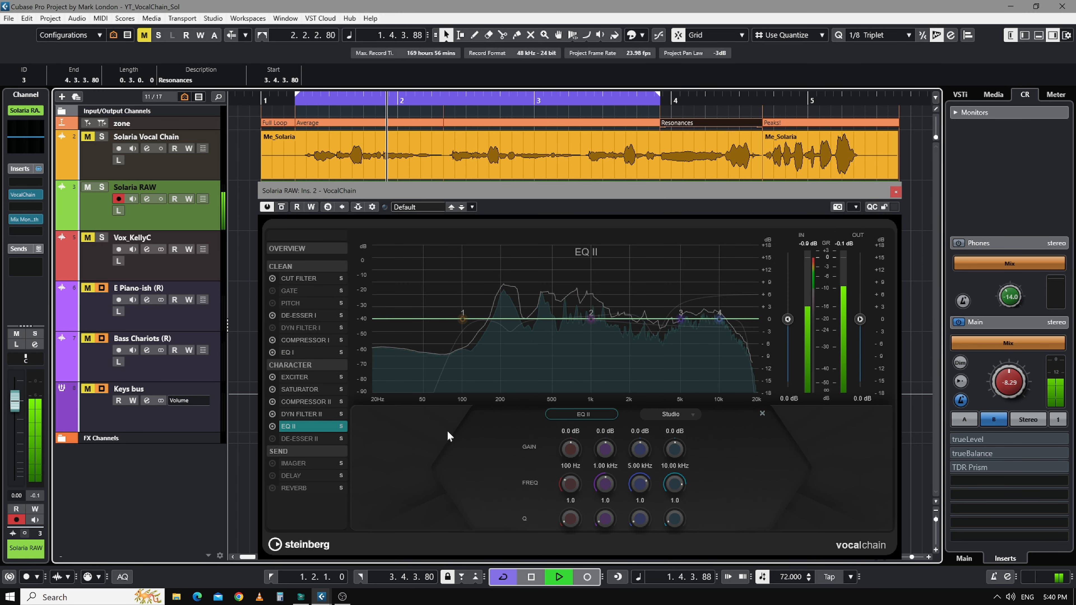
{"action": "left_click_drag", "start_coordinate": [590, 319], "coordinate": [534, 329]}
{"action": "scroll", "coordinate": [680, 307], "scroll_direction": "down", "scroll_amount": 5}
{"action": "key", "text": "space"}
Boost EQ II's band 3 by 2.3 dB at 4.22 kHz and its band 4 by 7.5 dB at 6.56 kHz.
{"action": "left_click_drag", "start_coordinate": [681, 319], "coordinate": [673, 298]}
{"action": "key", "text": "space"}
{"action": "left_click_drag", "start_coordinate": [717, 300], "coordinate": [694, 283]}
{"action": "left_click_drag", "start_coordinate": [674, 297], "coordinate": [696, 289]}
{"action": "key", "text": "space"}
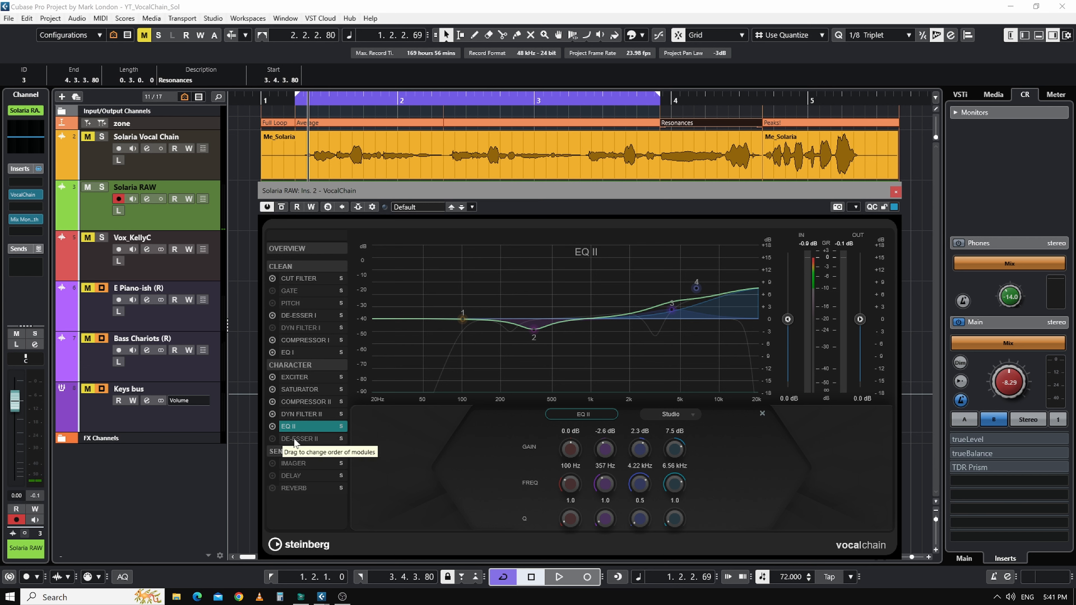
Enable De-Esser II, set its high frequency limit to 15 kHz and play the loop.
{"action": "left_click", "coordinate": [273, 439]}
{"action": "left_click", "coordinate": [272, 439]}
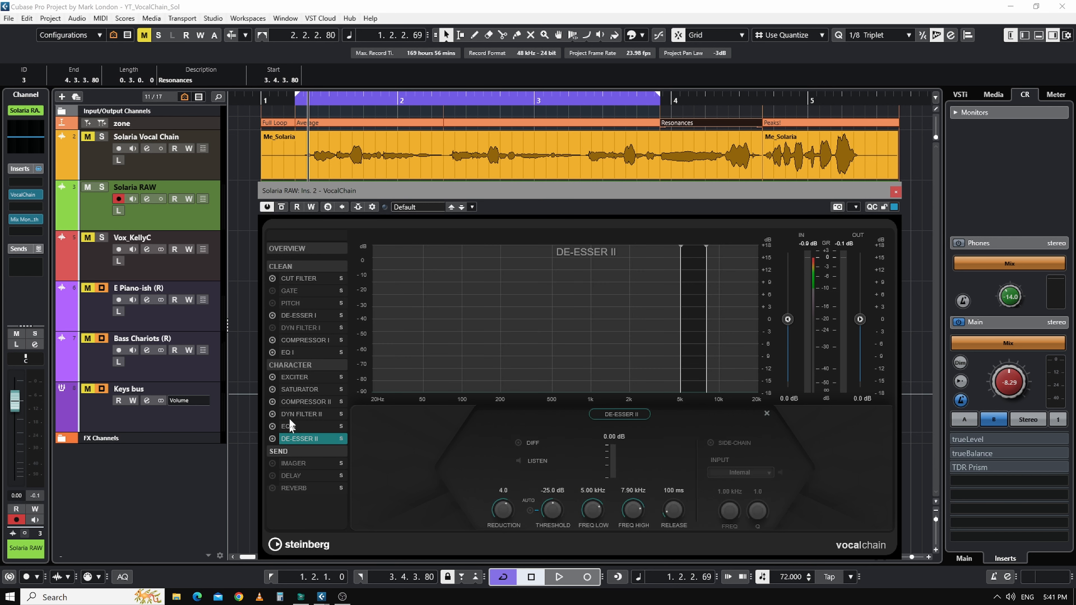
{"action": "type", "text": "15000"}
{"action": "key", "text": "Return"}
{"action": "key", "text": "space"}
Monitor De-Esser II's difference signal and set the threshold to -30.2 dB and the reduction to 1.0.
{"action": "left_click", "coordinate": [519, 443]}
{"action": "left_click_drag", "start_coordinate": [552, 510], "coordinate": [553, 523]}
{"action": "left_click_drag", "start_coordinate": [503, 510], "coordinate": [503, 545]}
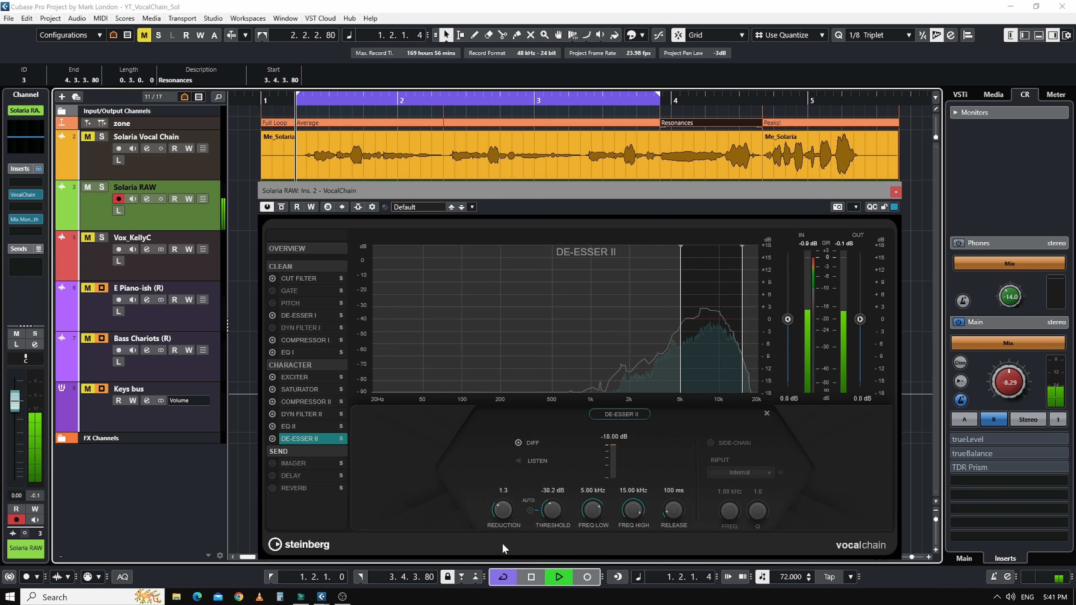
{"action": "key", "text": "space"}
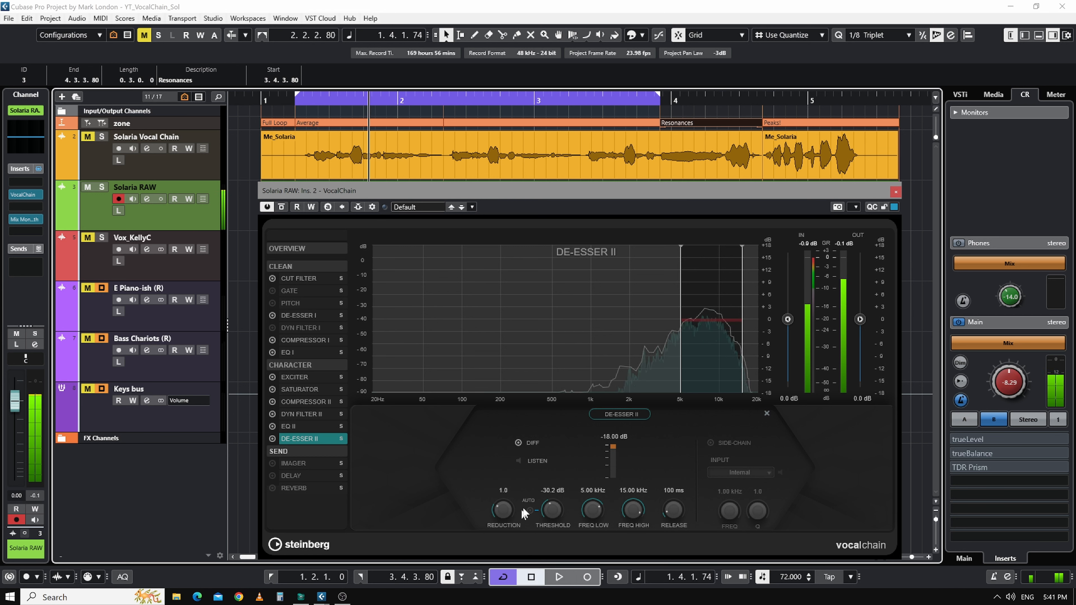
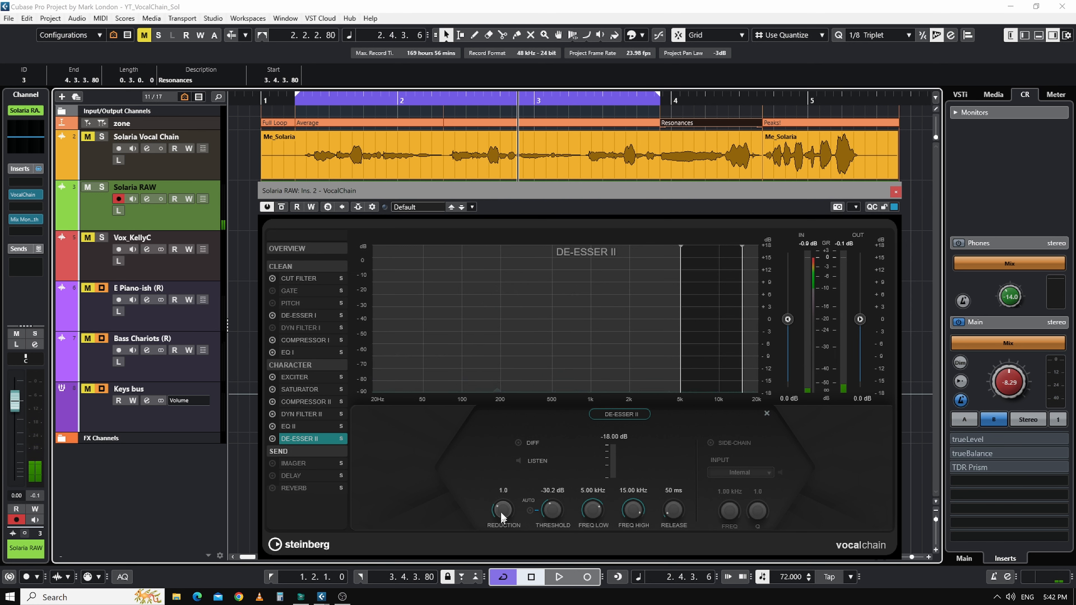
Reset De-Esser II's gain-reduction peak, replay the loop from its start and lower the reduction to 0.6.
{"action": "left_click", "coordinate": [618, 439]}
{"action": "key", "text": "KP_1"}
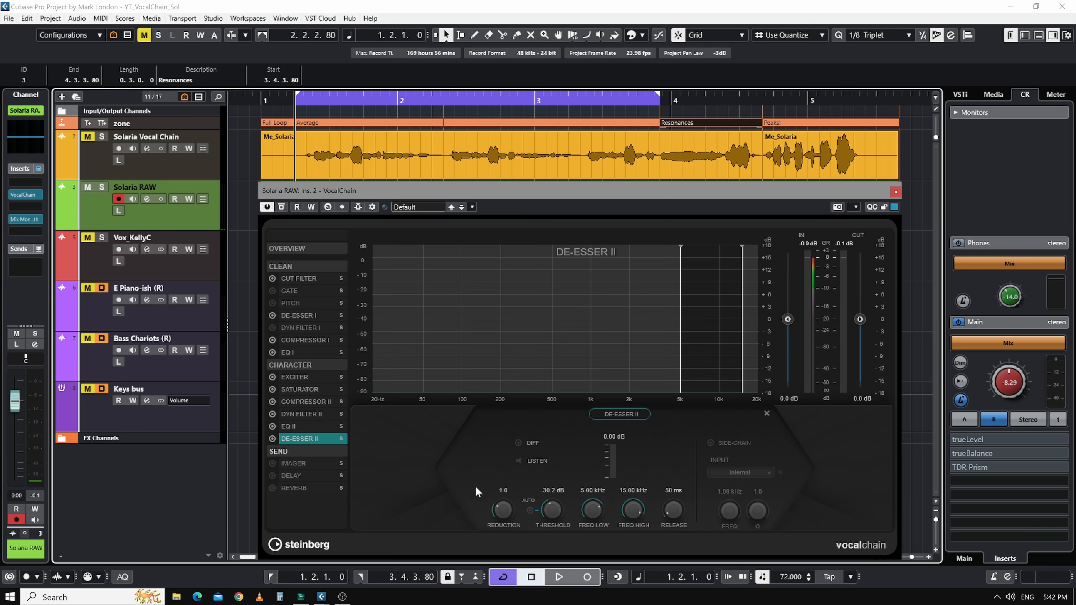
{"action": "key", "text": "space"}
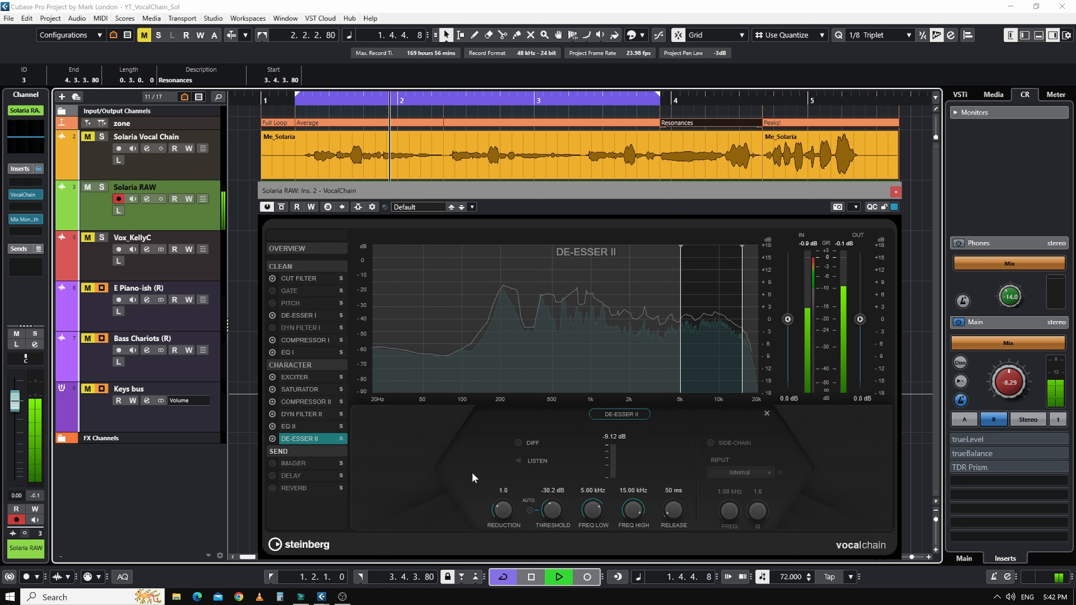
{"action": "key", "text": "space"}
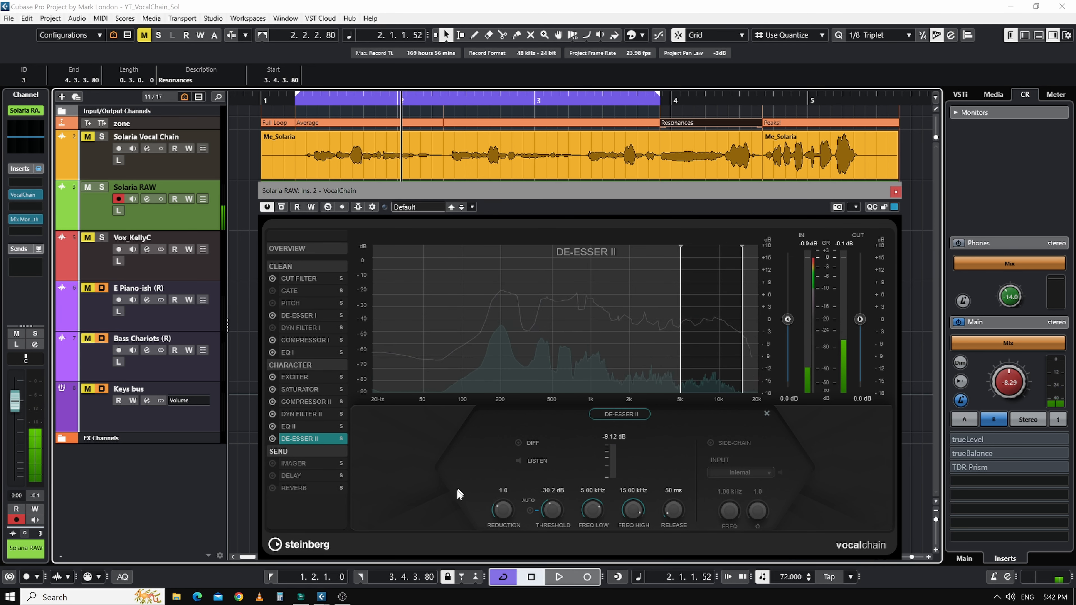
{"action": "scroll", "coordinate": [500, 511], "scroll_direction": "down", "scroll_amount": 1}
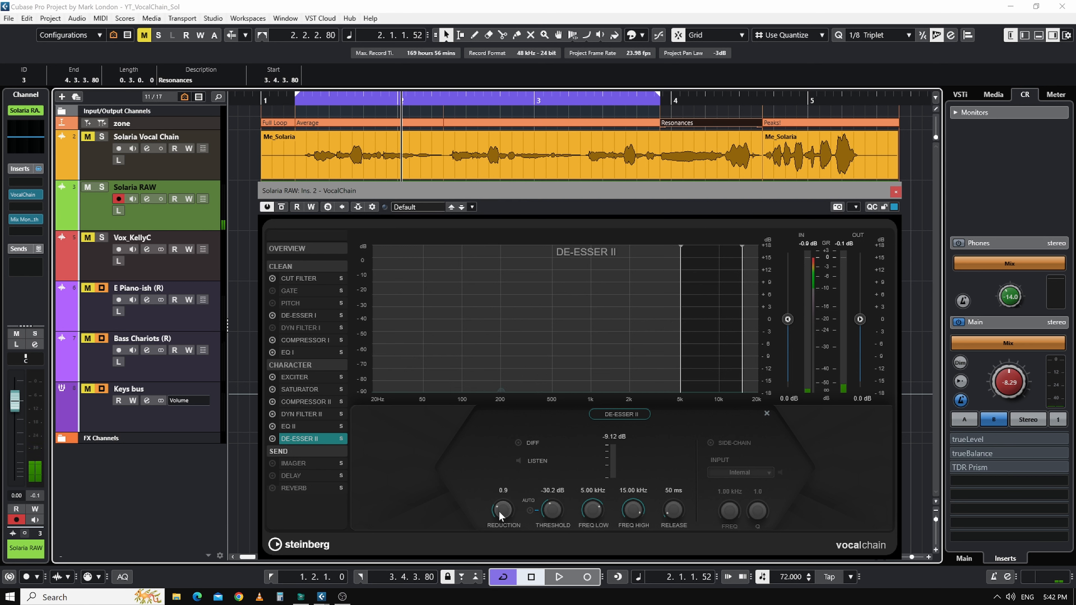
{"action": "scroll", "coordinate": [499, 512], "scroll_direction": "down", "scroll_amount": 1}
{"action": "key", "text": "space"}
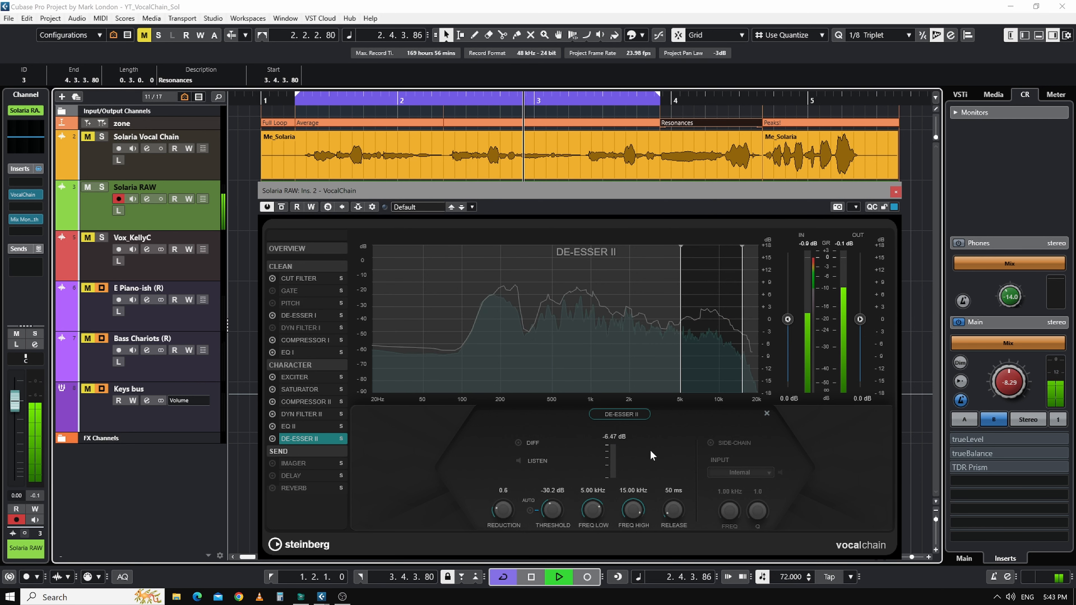
{"action": "key", "text": "space"}
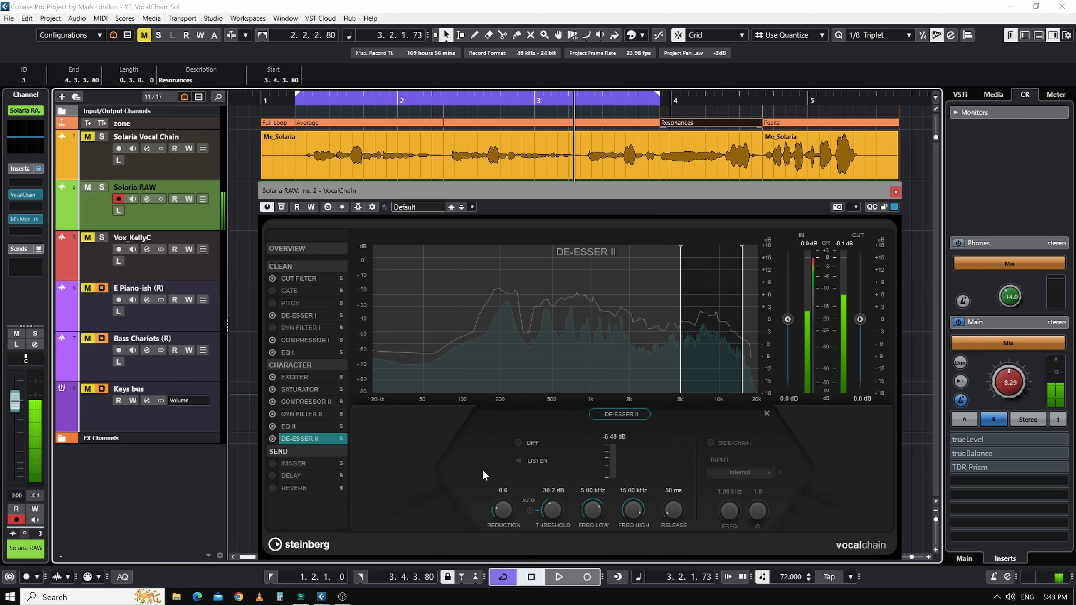
Play the full loop with all instruments and compare the Solaria Vocal Chain and Solaria RAW tracks using solo.
{"action": "double_click", "coordinate": [493, 123]}
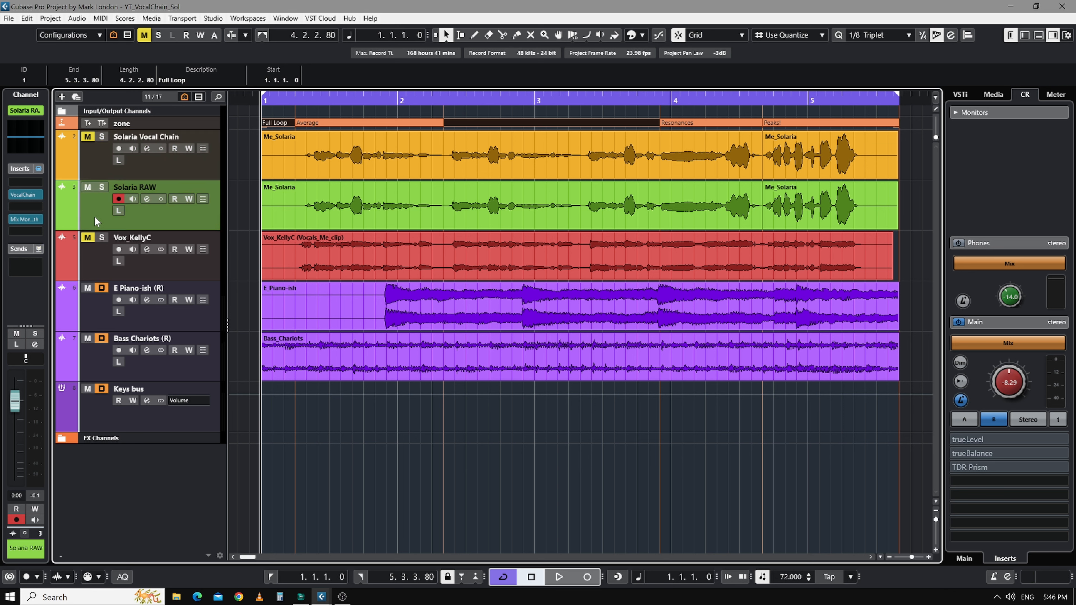
{"action": "key", "text": "space"}
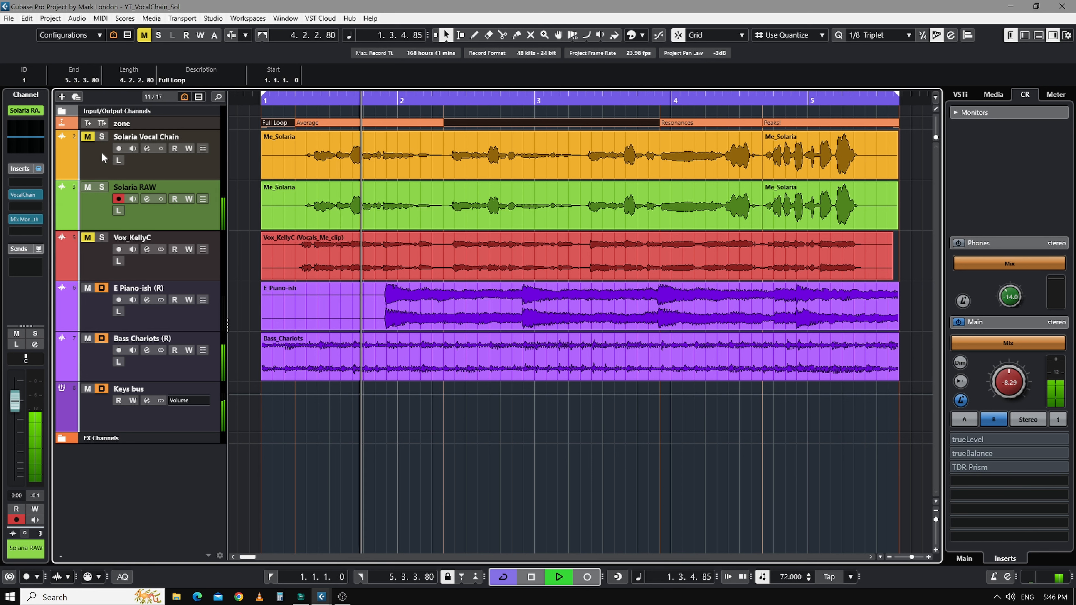
{"action": "left_click", "coordinate": [102, 137]}
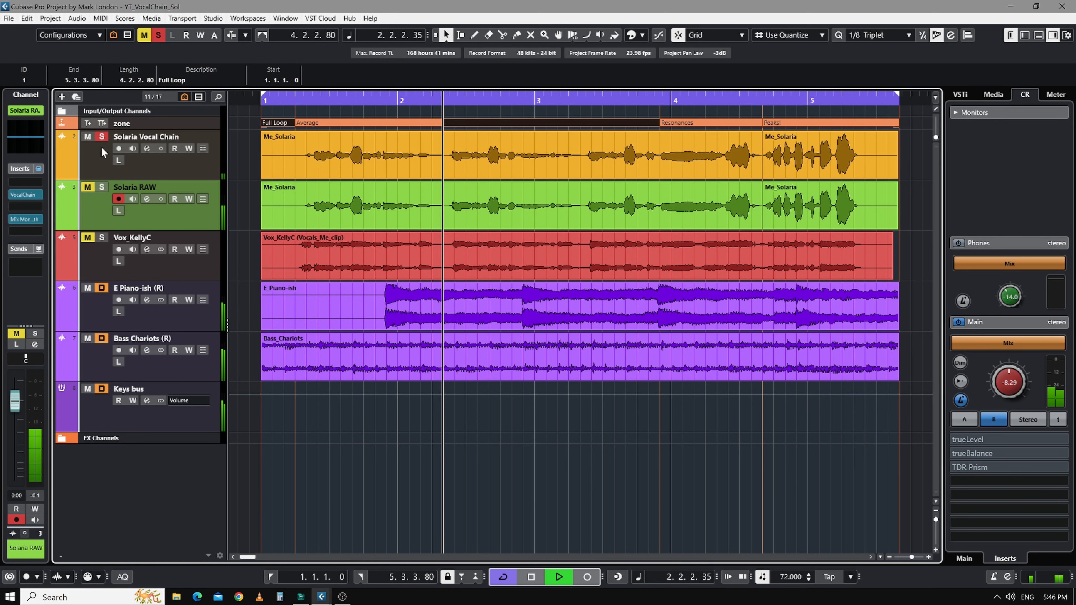
{"action": "left_click", "coordinate": [102, 187]}
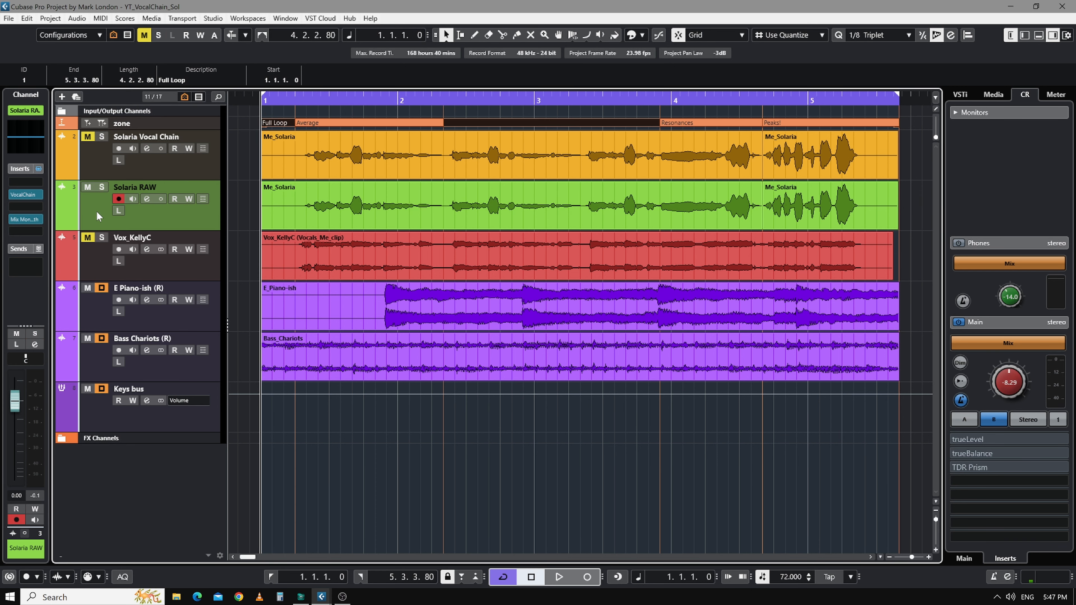
Make the hidden Solaria FabFilter track visible and enable it in the project.
{"action": "left_click", "coordinate": [1025, 36]}
{"action": "left_click", "coordinate": [63, 183]}
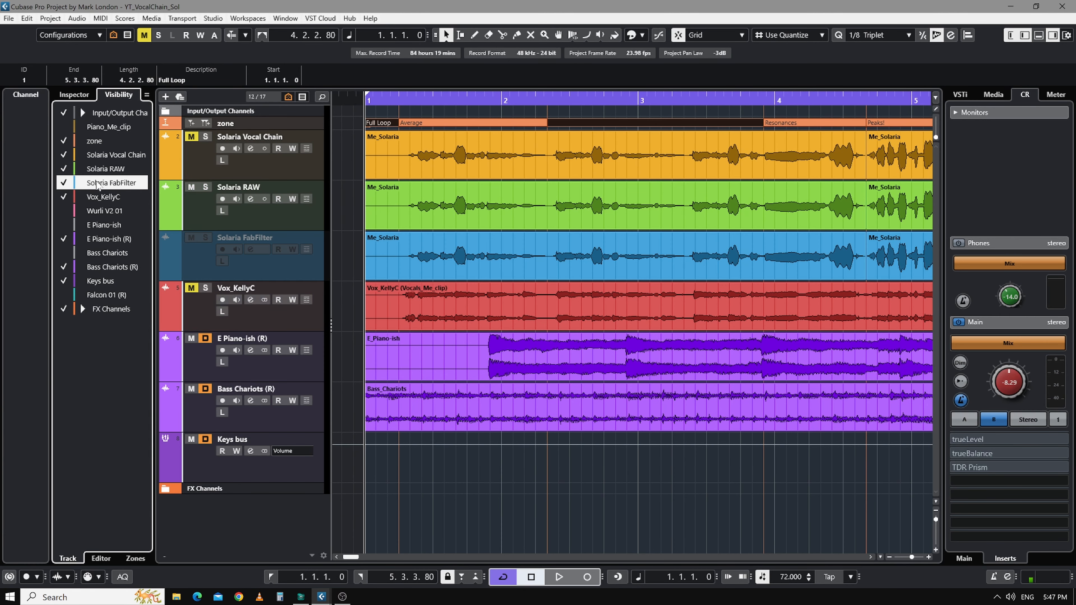
{"action": "right_click", "coordinate": [201, 260]}
{"action": "left_click", "coordinate": [221, 346]}
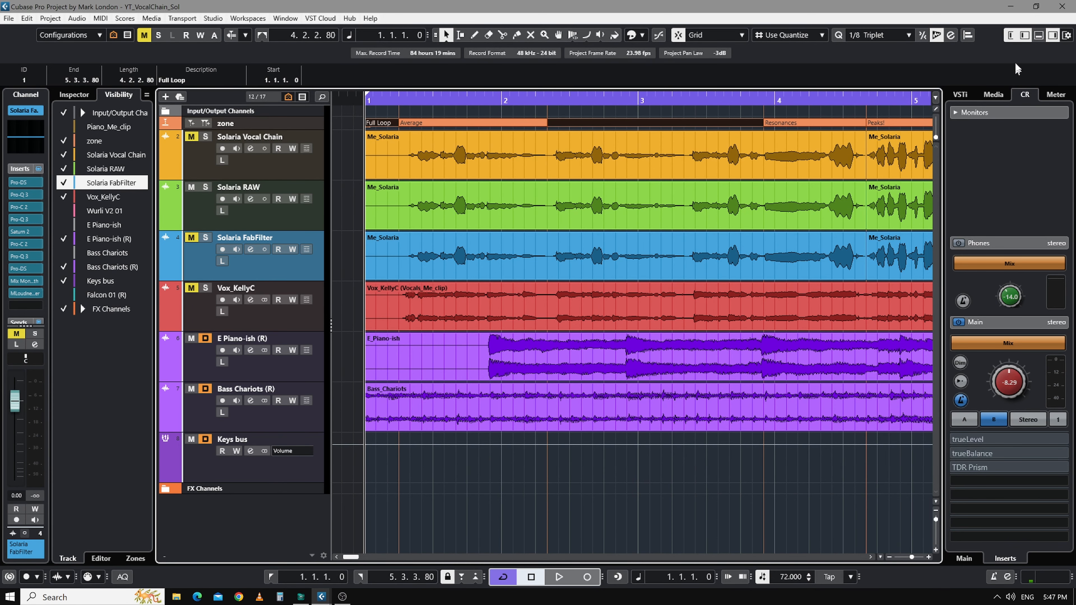
{"action": "left_click", "coordinate": [1025, 35]}
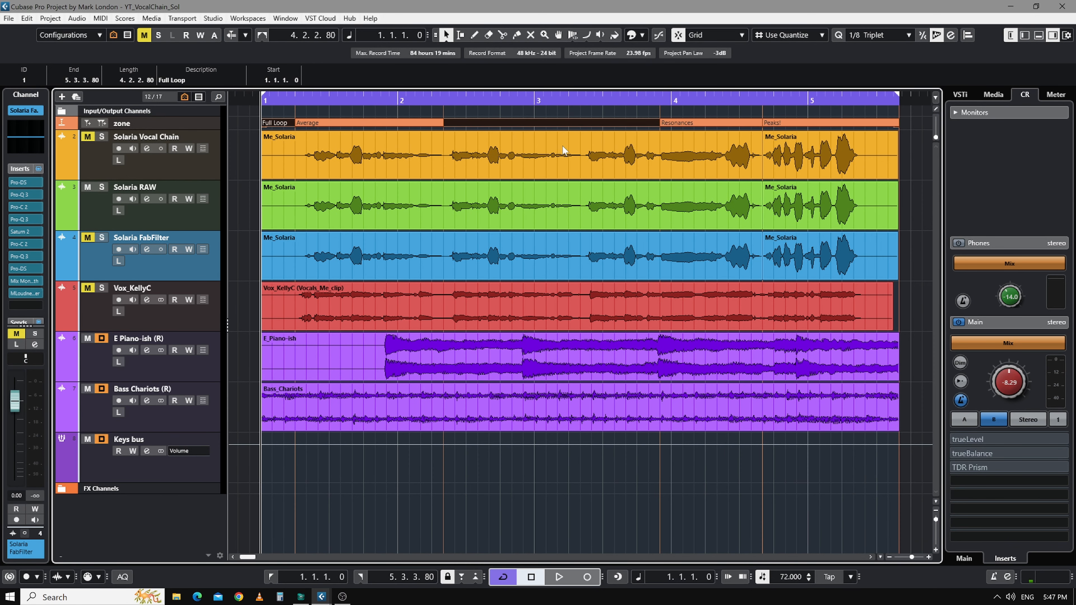
Inspect the Pro-DS, Pro-Q 3 and first Pro-C 2 inserts on the Solaria FabFilter track, then close their windows.
{"action": "left_click", "coordinate": [98, 206]}
{"action": "left_click", "coordinate": [95, 253]}
{"action": "left_click", "coordinate": [24, 186]}
{"action": "left_click", "coordinate": [24, 194]}
{"action": "left_click", "coordinate": [23, 207]}
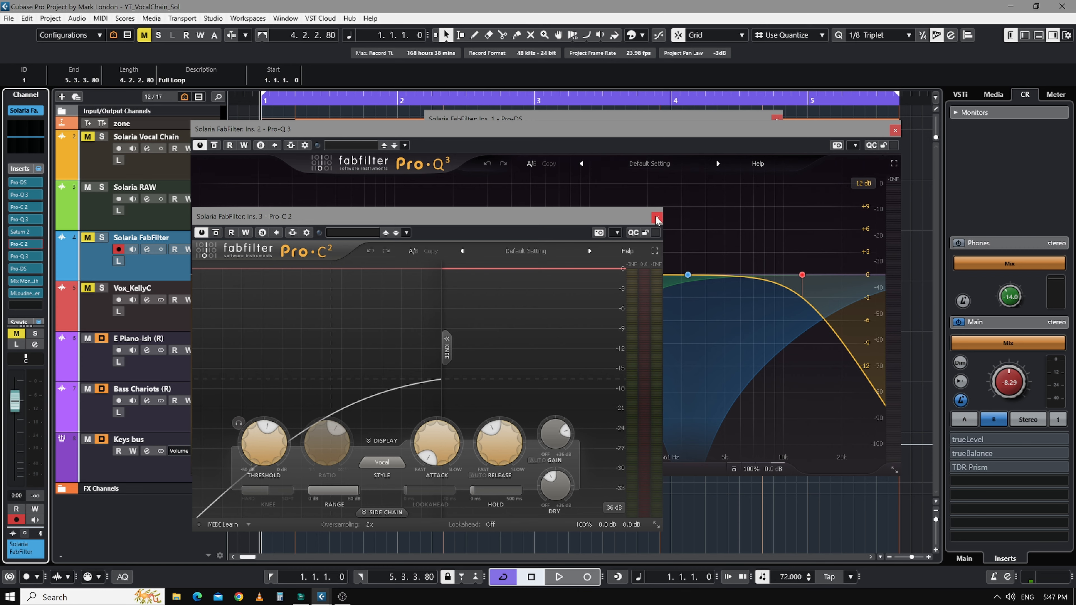
{"action": "left_click", "coordinate": [666, 214]}
{"action": "left_click", "coordinate": [895, 128]}
{"action": "left_click", "coordinate": [778, 122]}
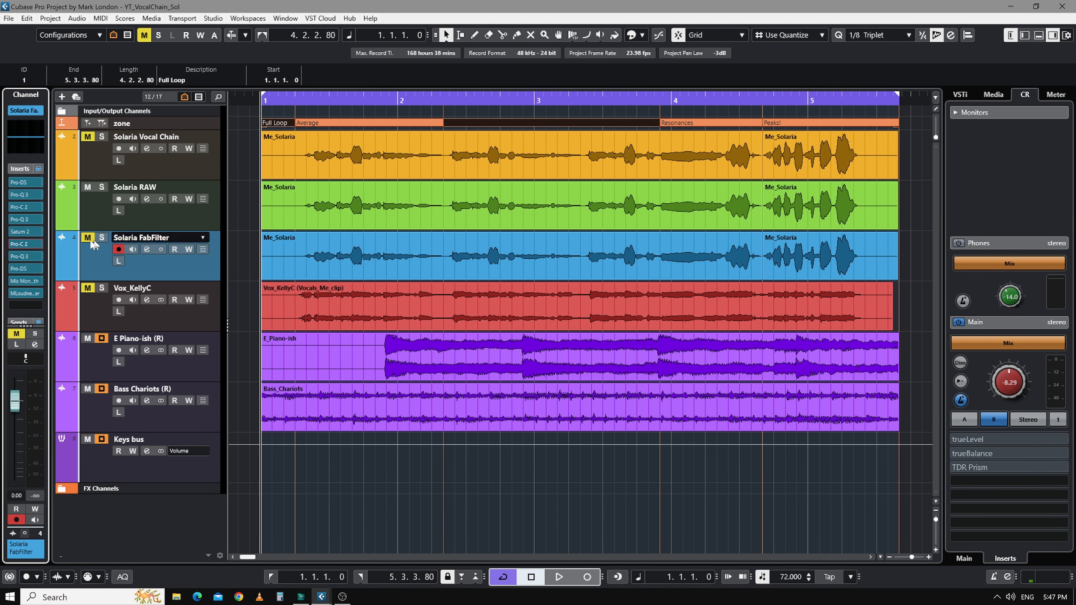
Review the VocalChain module overview on the Solaria RAW track and close the plug-in window.
{"action": "left_click", "coordinate": [97, 217]}
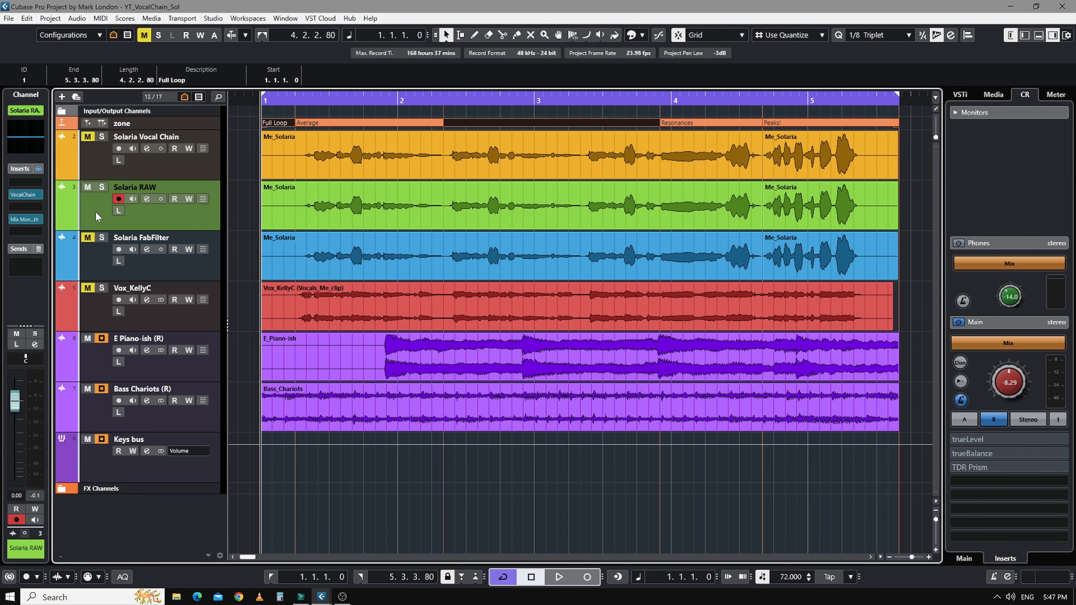
{"action": "left_click", "coordinate": [24, 195]}
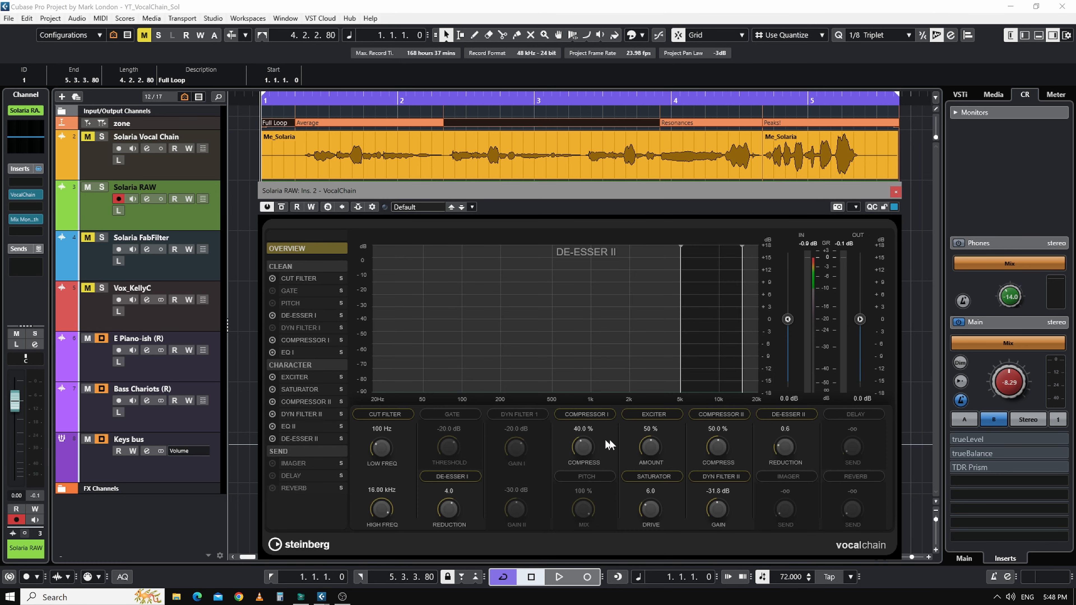
{"action": "left_click", "coordinate": [896, 191]}
Play the full loop and solo the Solaria FabFilter track to compare it with the Solaria RAW vocal.
{"action": "key", "text": "space"}
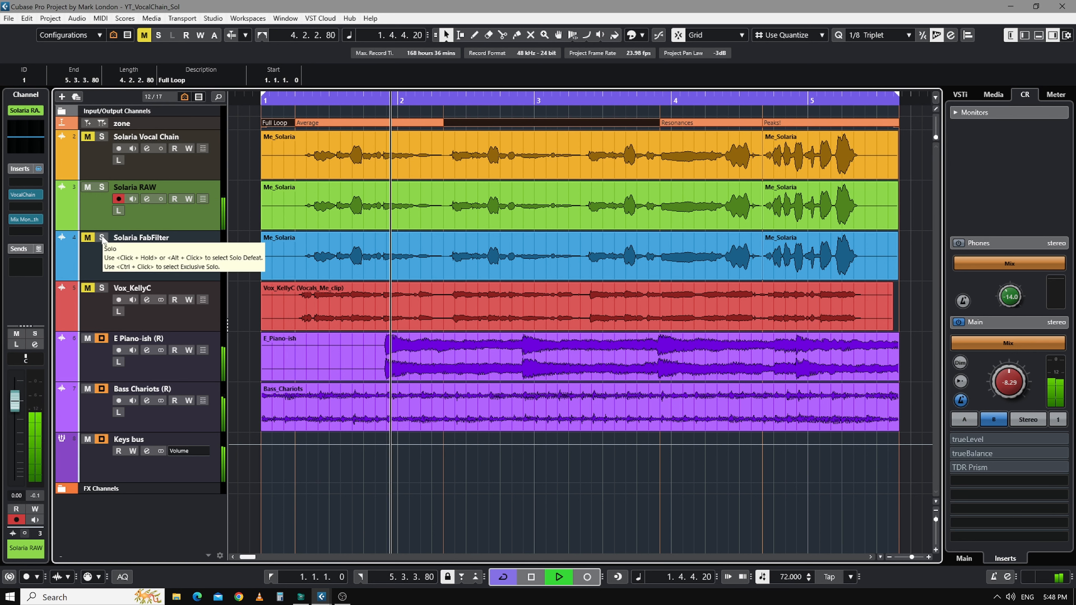
{"action": "left_click", "coordinate": [102, 238]}
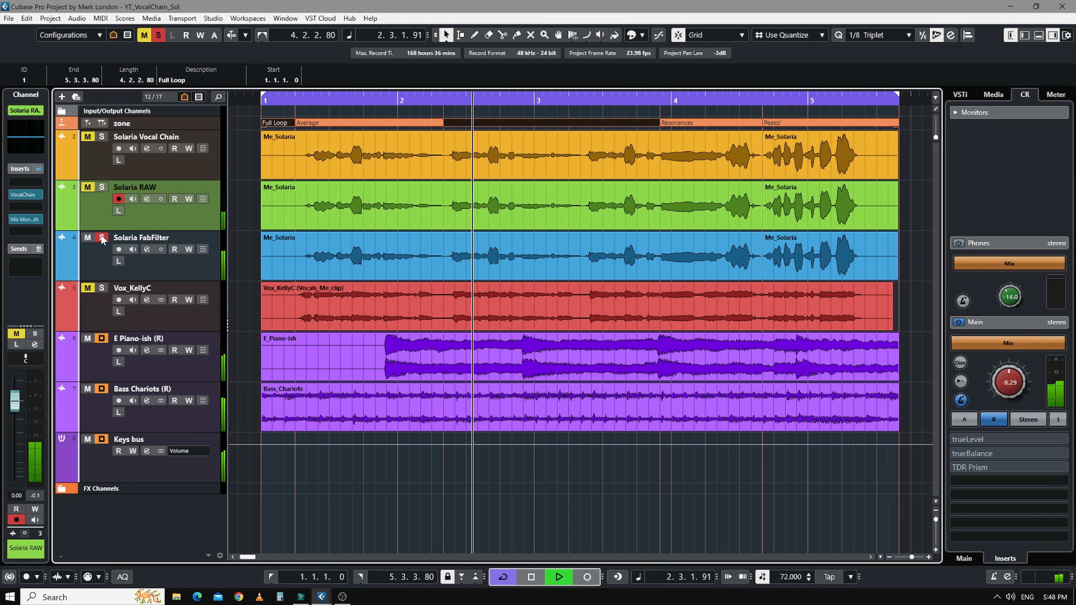
{"action": "left_click", "coordinate": [101, 264]}
{"action": "key", "text": "space"}
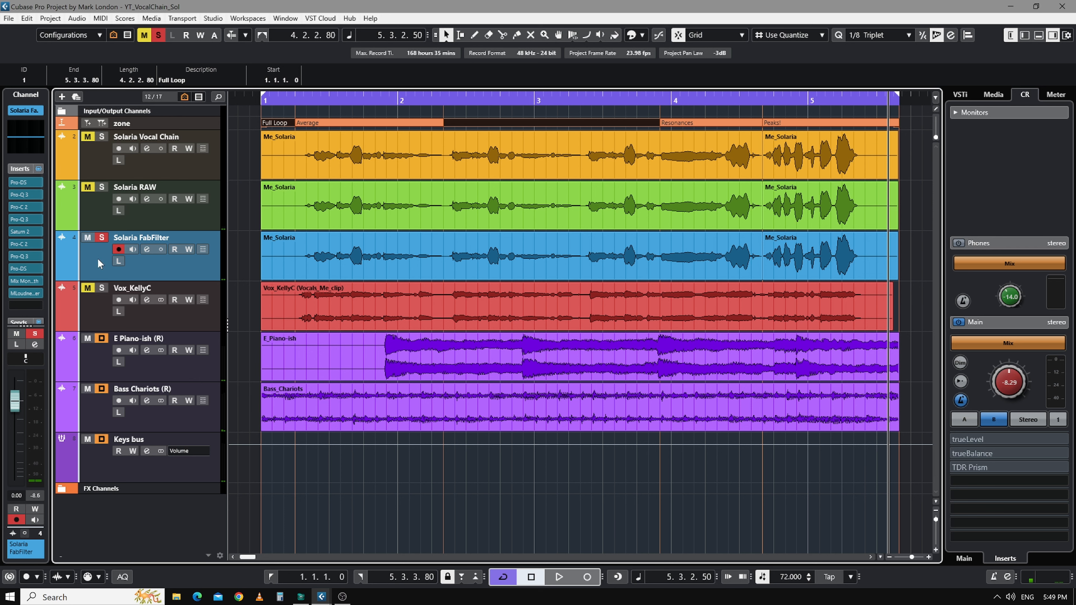
Inspect the Pro-Q 3 in insert slot 2 of the Solaria FabFilter track, close its window and unsolo the track.
{"action": "left_click", "coordinate": [24, 193]}
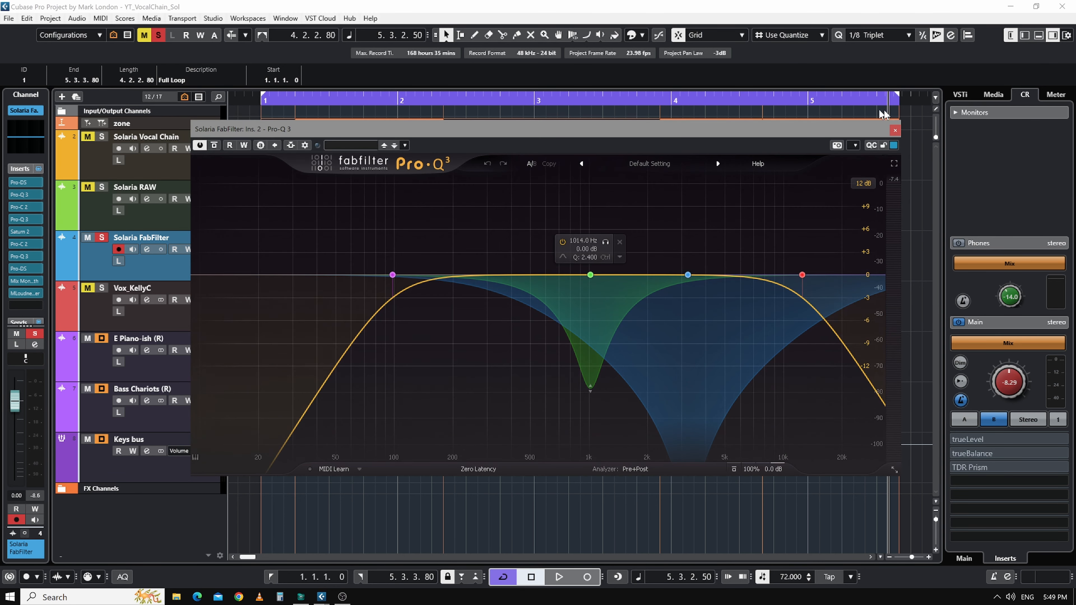
{"action": "left_click", "coordinate": [895, 132]}
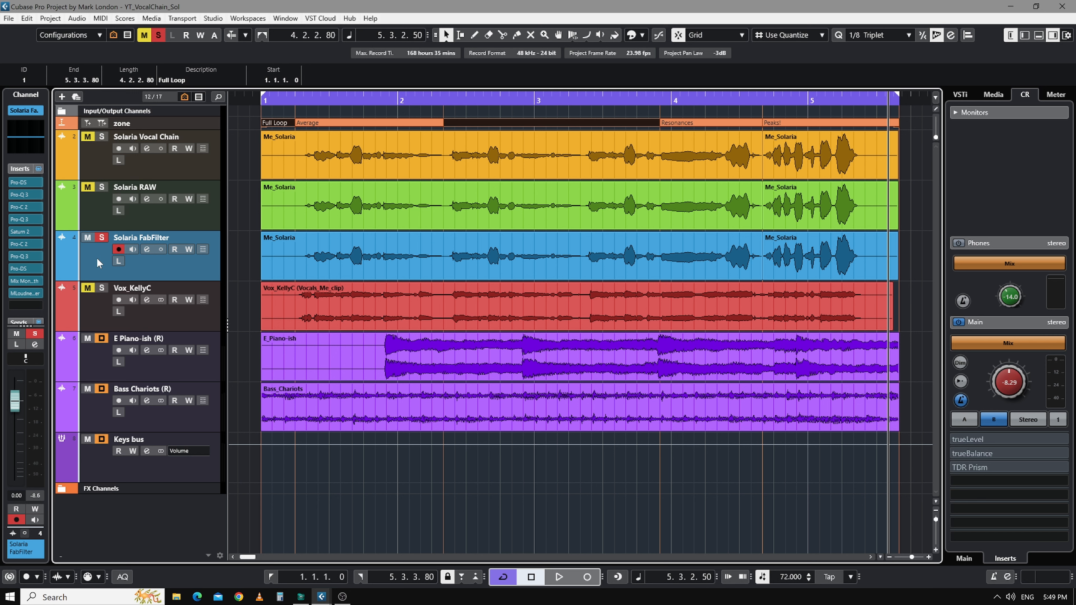
{"action": "left_click", "coordinate": [98, 225]}
{"action": "left_click", "coordinate": [101, 238]}
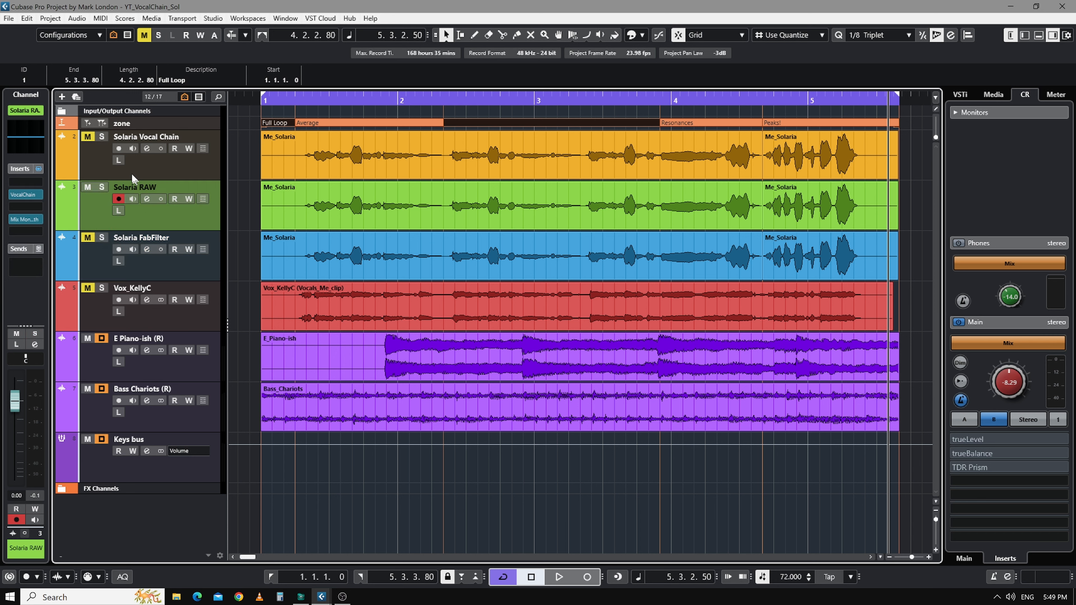
Review the insert chain on Solaria FabFilter, then view the Clean and Character modules of VocalChain on Solaria RAW.
{"action": "key", "text": "Down"}
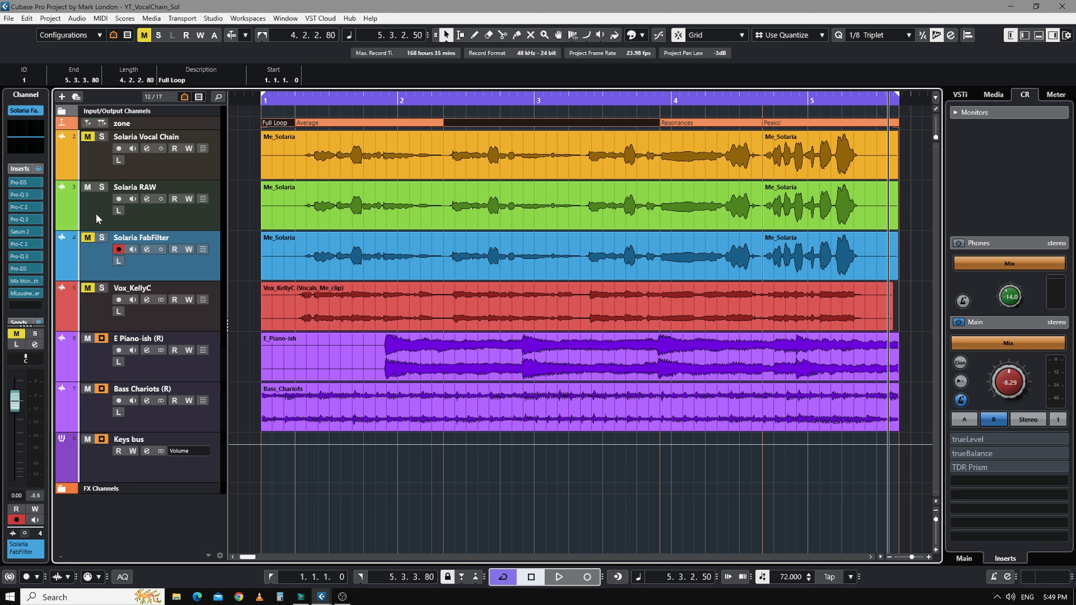
{"action": "mouse_move", "coordinate": [30, 283]}
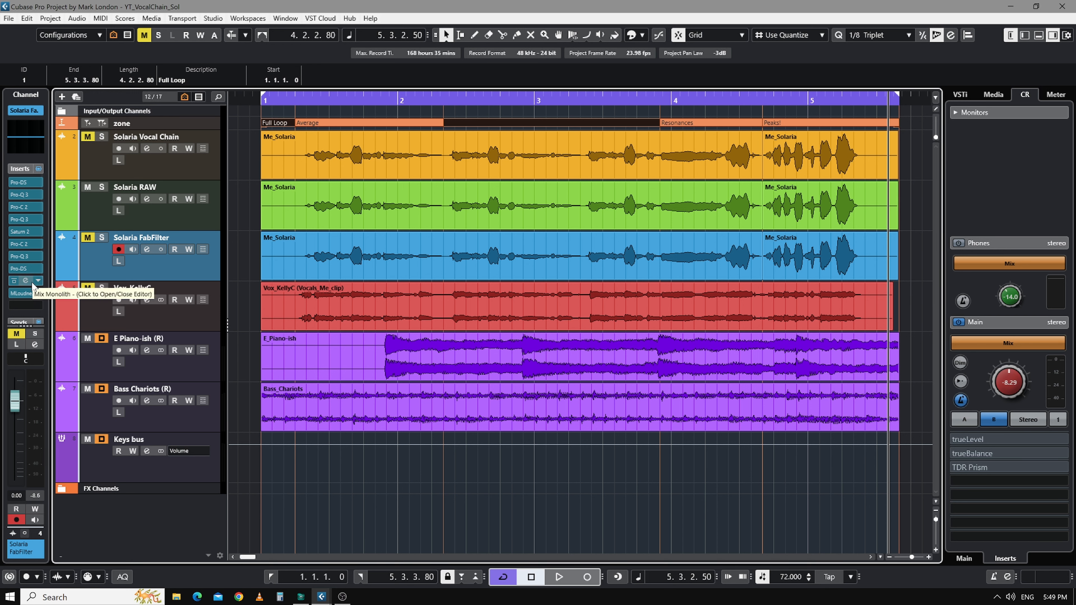
{"action": "left_click", "coordinate": [90, 212]}
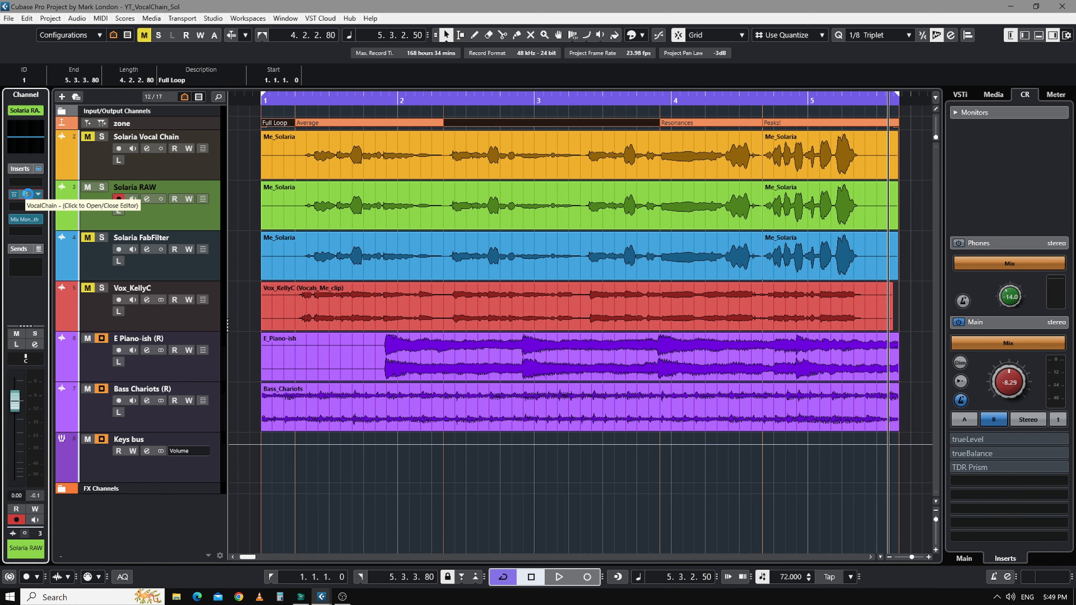
{"action": "left_click", "coordinate": [26, 194]}
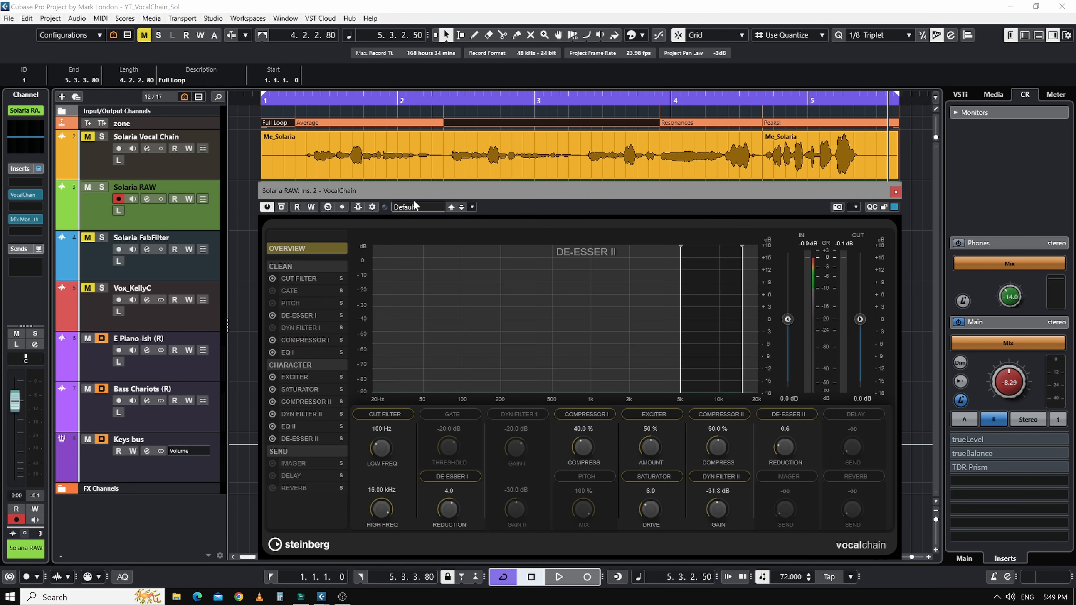
{"action": "left_click", "coordinate": [301, 266]}
{"action": "left_click", "coordinate": [295, 364]}
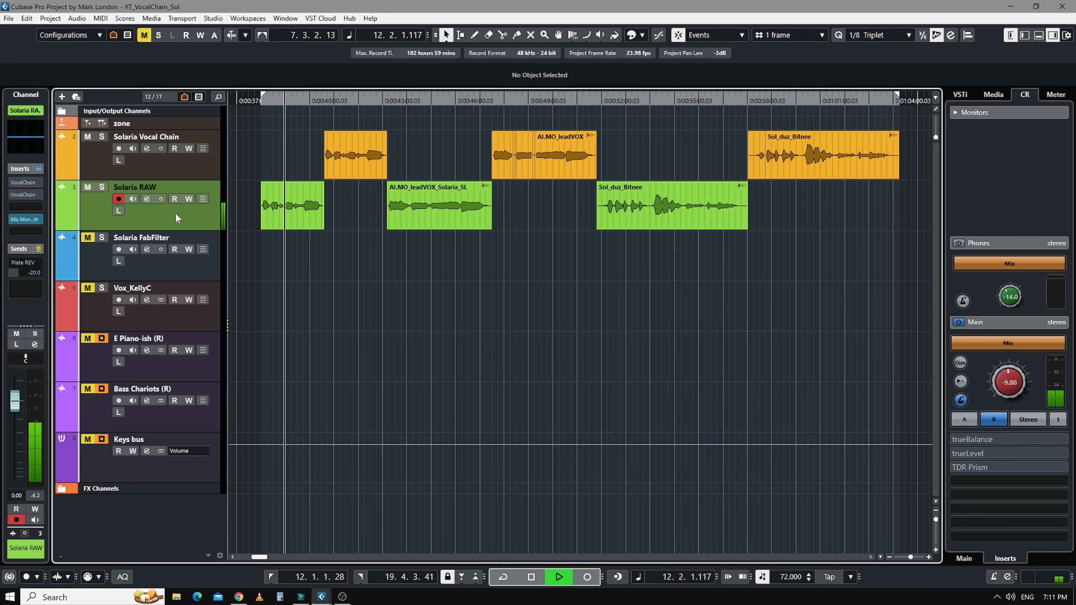
Alternate between the Solaria Vocal Chain and Solaria RAW tracks during playback to compare the processing on different Solaria performances.
{"action": "left_click", "coordinate": [181, 164]}
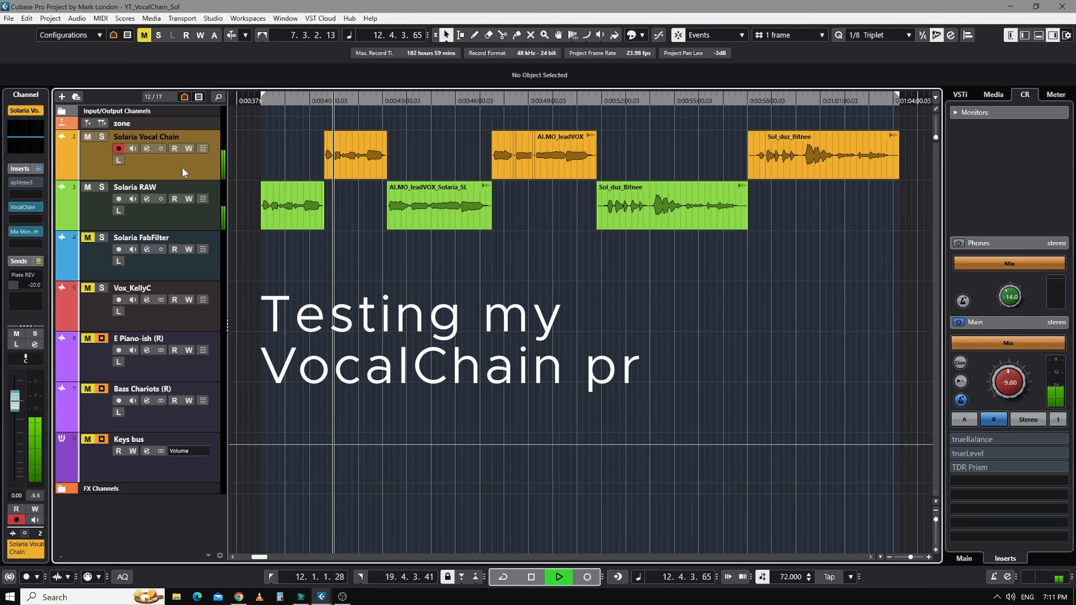
{"action": "left_click", "coordinate": [179, 212]}
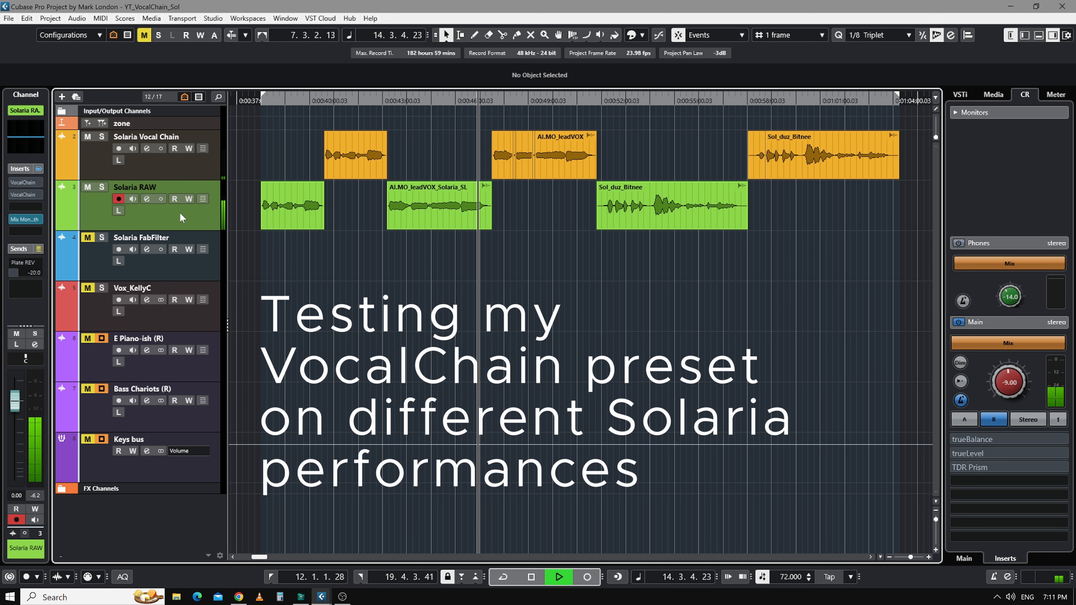
{"action": "left_click", "coordinate": [180, 176]}
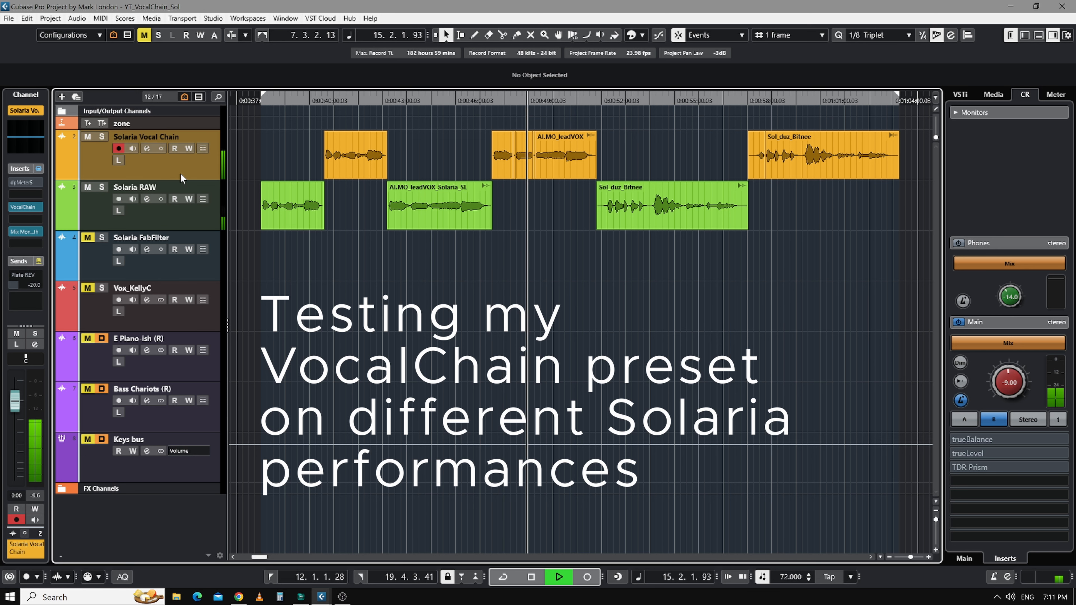
{"action": "left_click", "coordinate": [179, 214]}
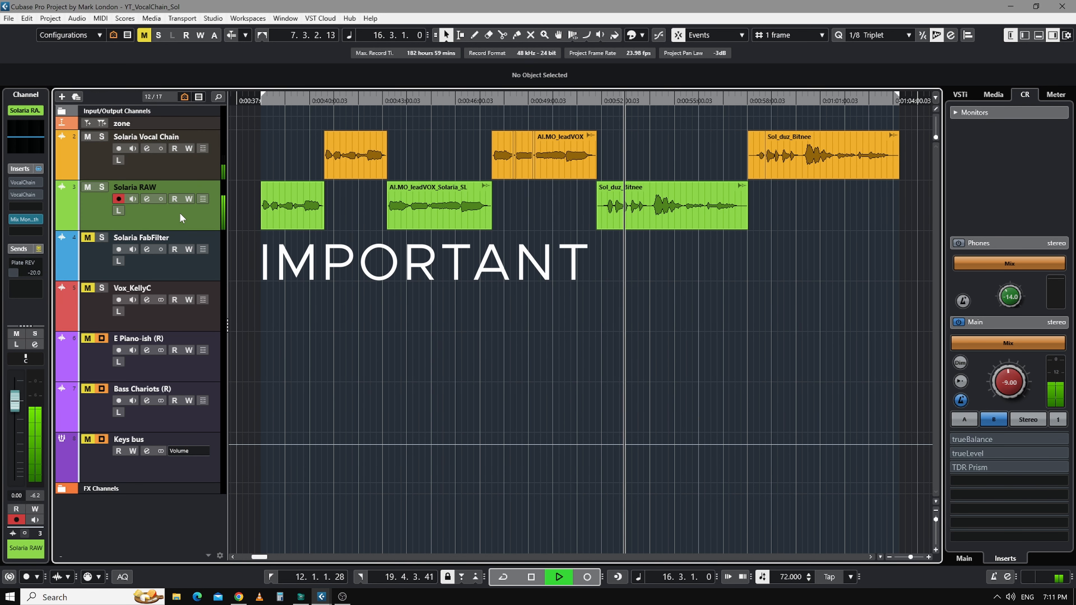
{"action": "left_click", "coordinate": [183, 177]}
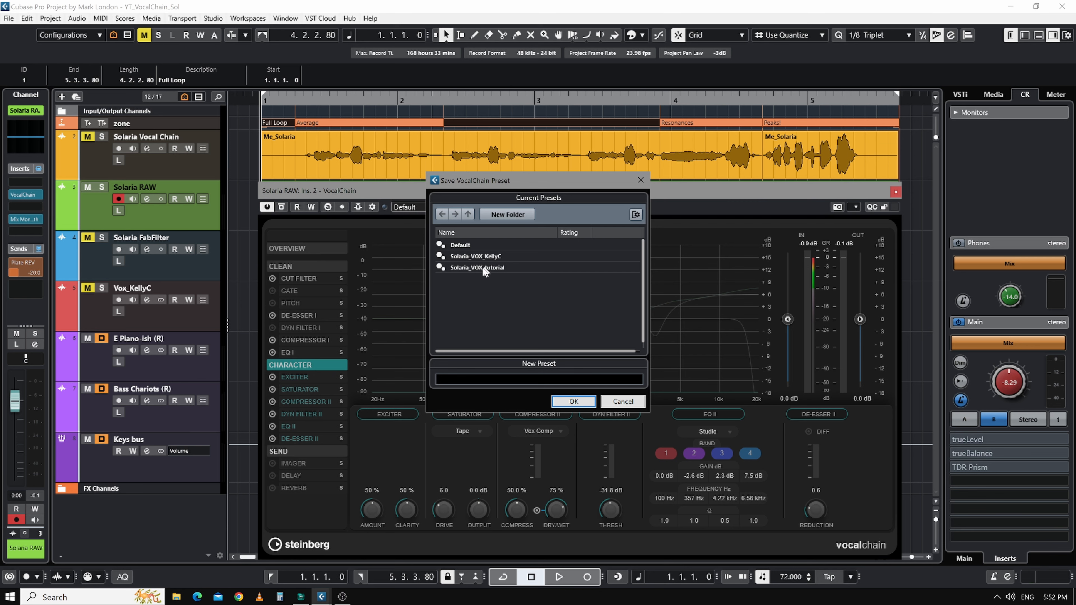
Save the VocalChain settings of the Solaria RAW track over the existing preset Solaria_VOX_tutorial.
{"action": "left_click", "coordinate": [491, 272]}
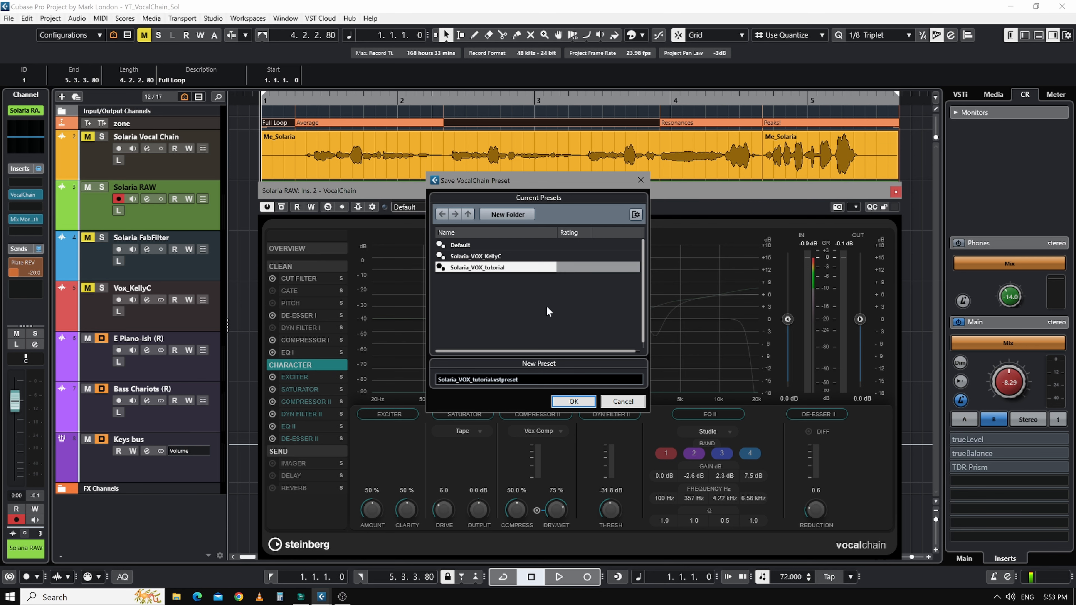
{"action": "left_click", "coordinate": [574, 403]}
{"action": "left_click", "coordinate": [480, 317]}
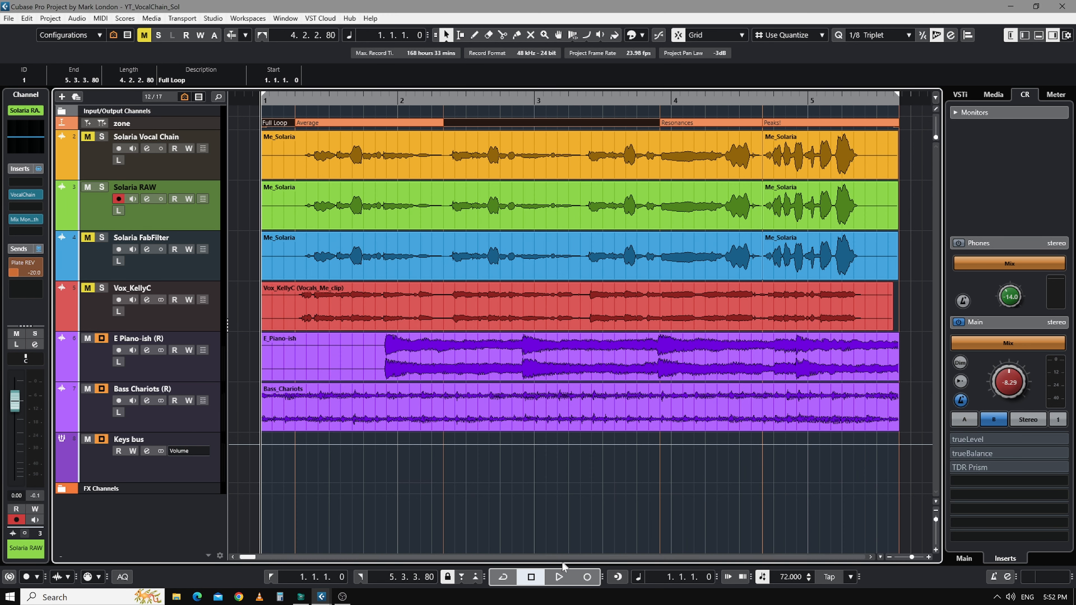